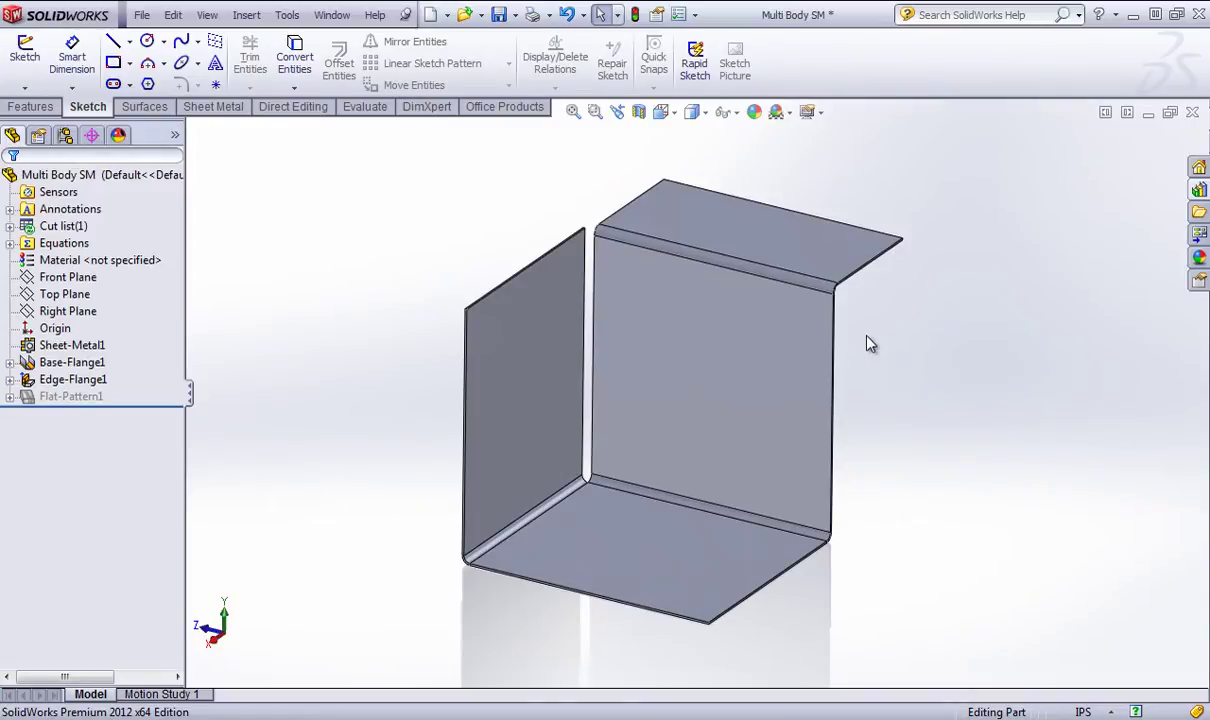
Select the Edge-Flange1 feature in the FeatureManager tree.
click(72, 380)
Start a Mirror feature with the left wall's face as plane and the sheet-metal body selected.
click(29, 107)
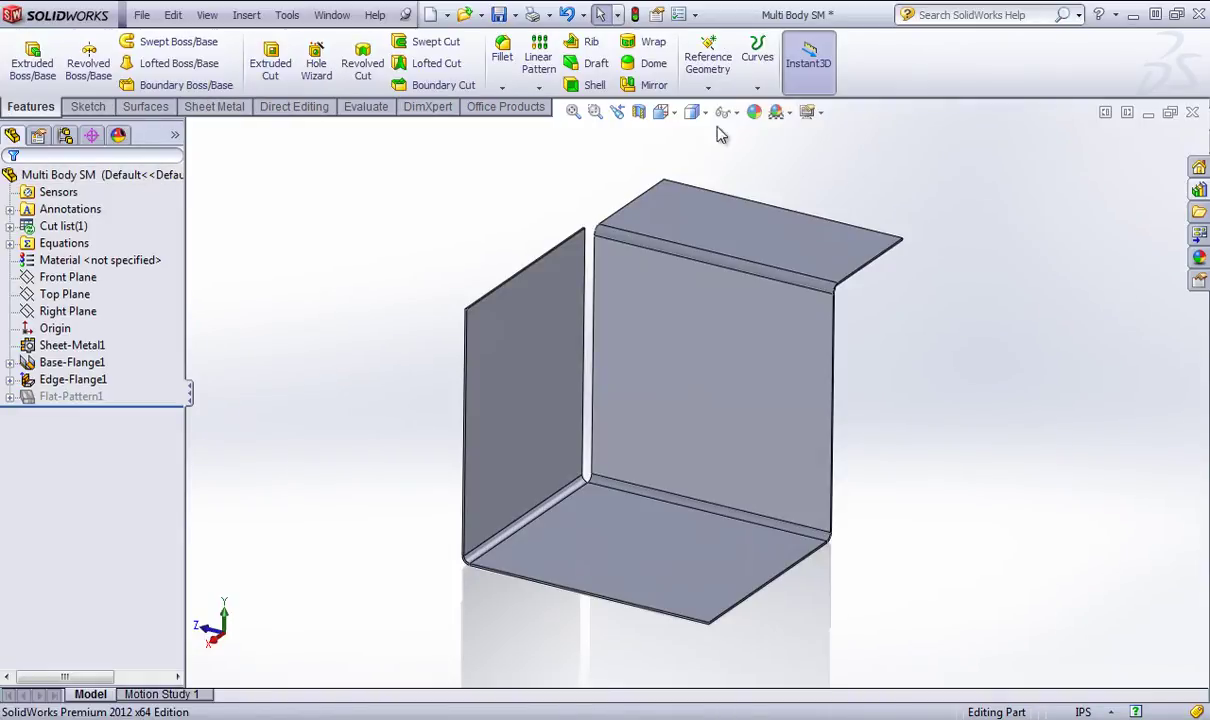
click(650, 84)
scroll(474, 348, down, 6)
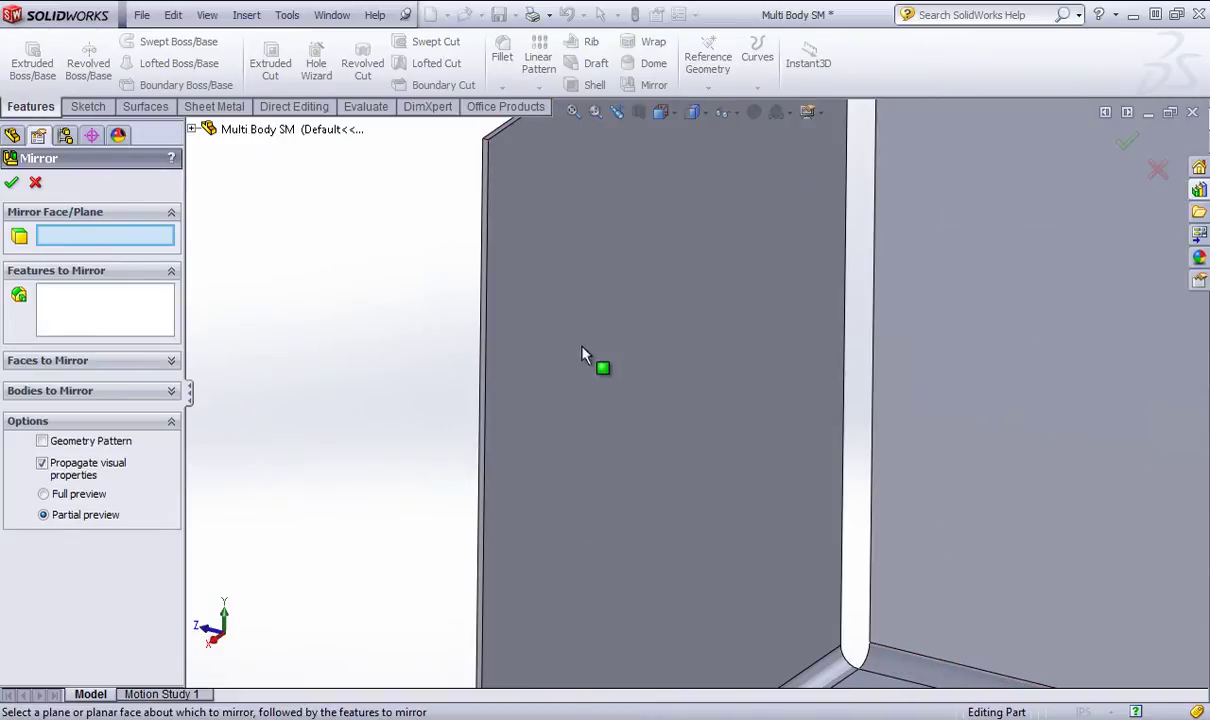
click(474, 348)
scroll(475, 346, up, 5)
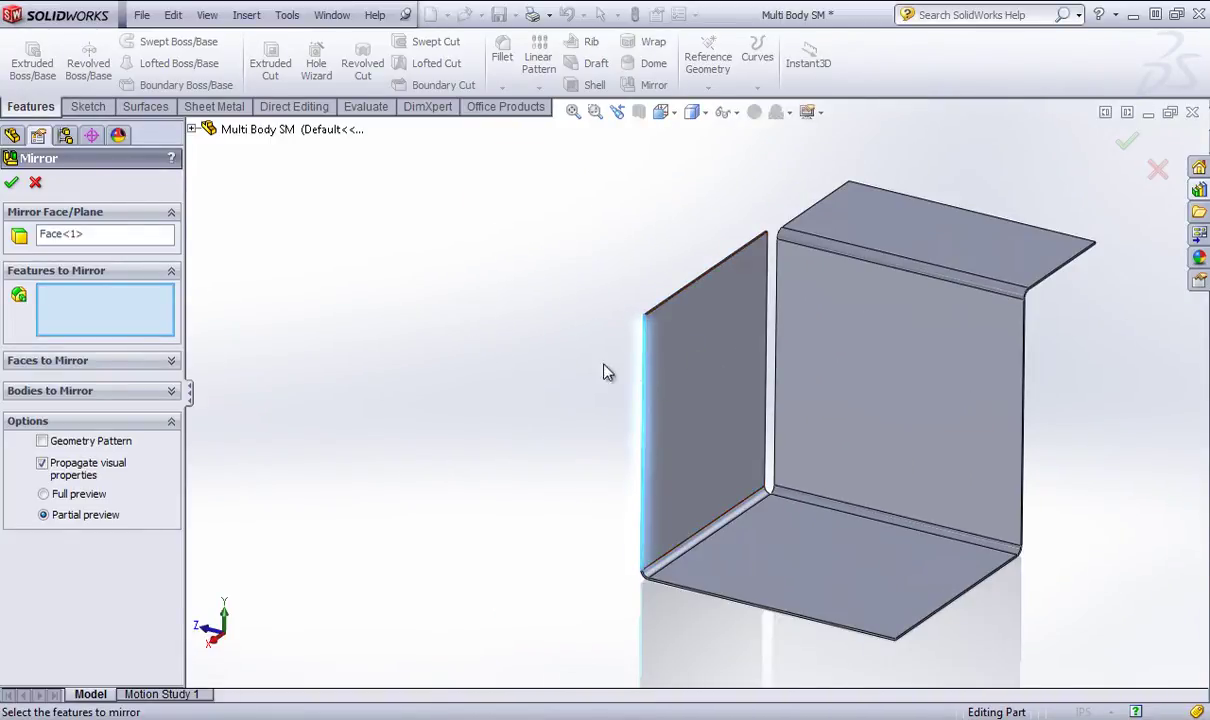
click(192, 131)
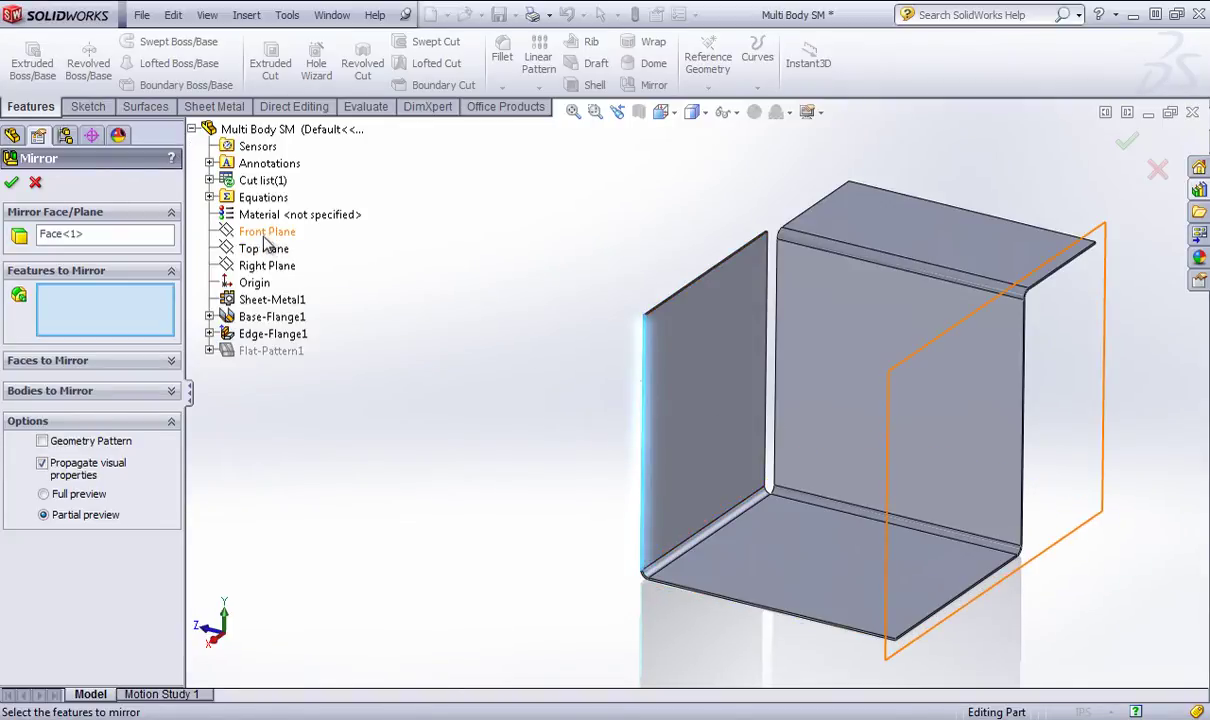
click(101, 392)
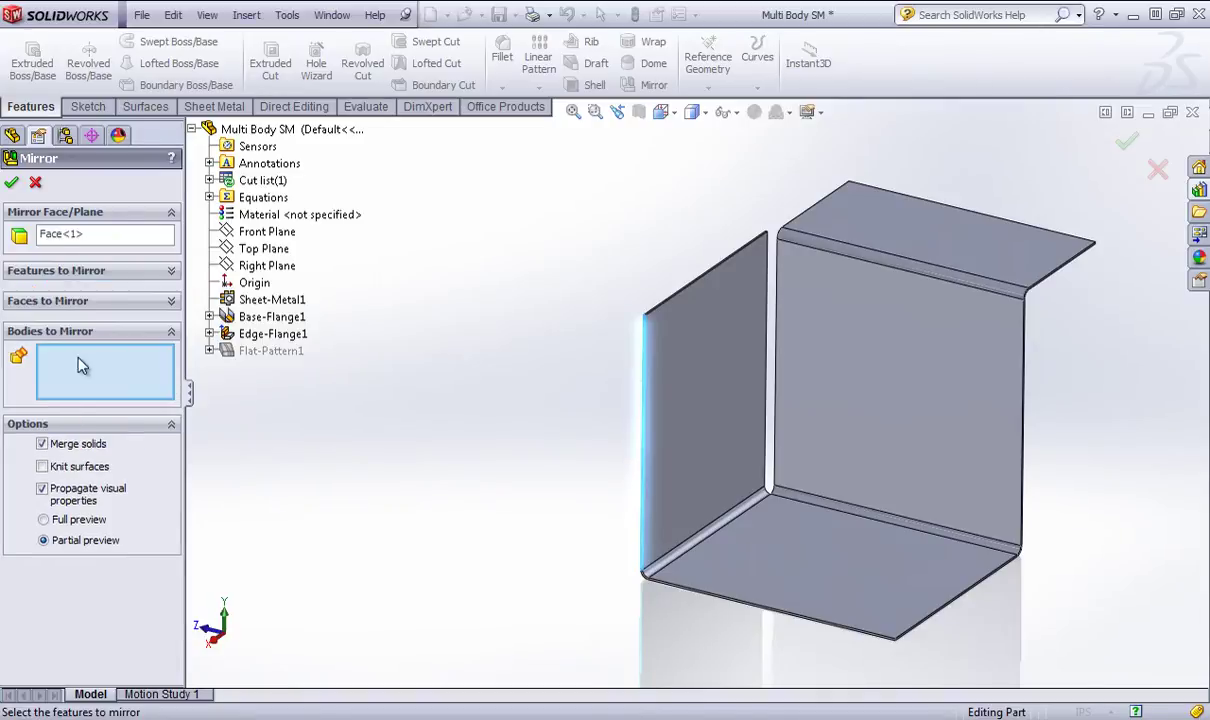
click(810, 320)
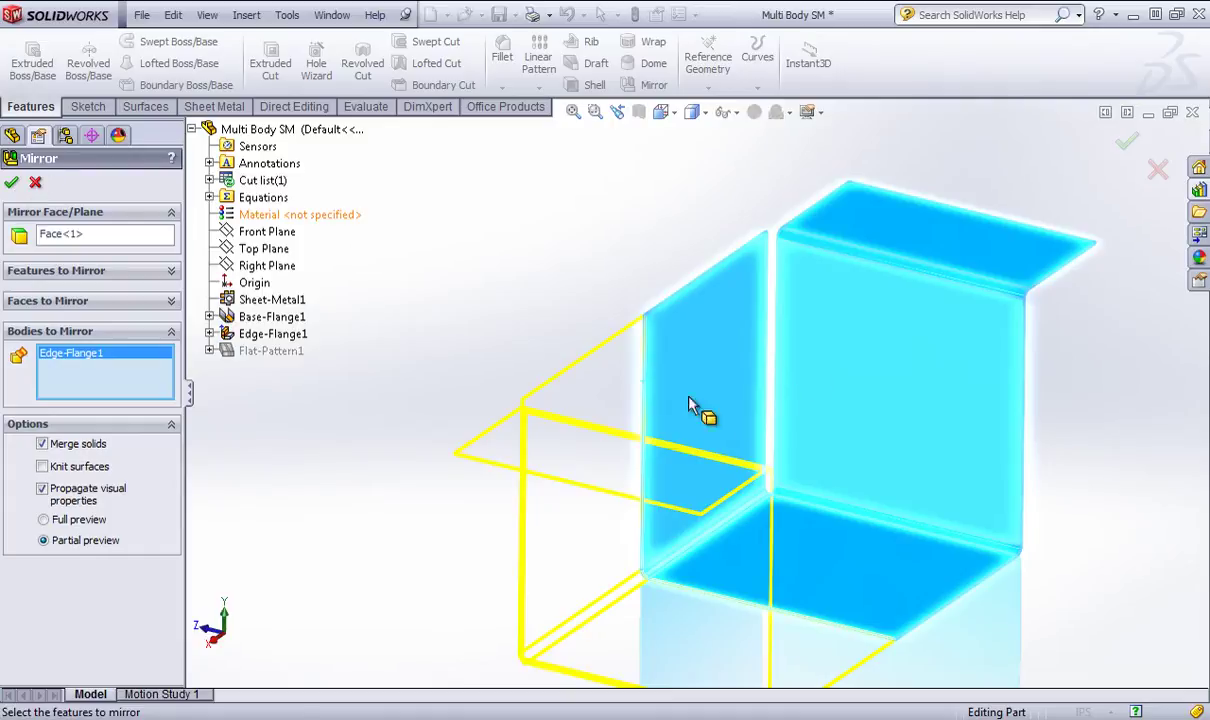
mouse_move(440, 430)
middle_down()
mouse_move(370, 429)
mouse_move(446, 436)
middle_up()
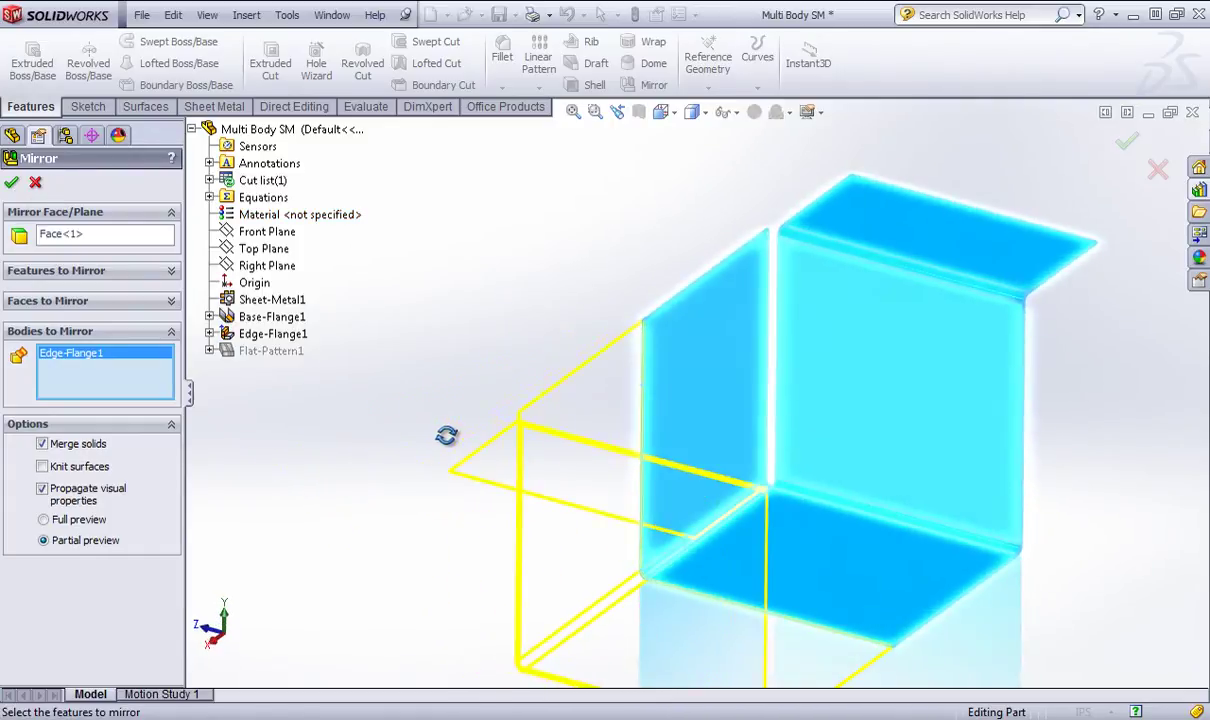
Clear the mirror face and body, try Right Plane as the mirror plane, then remove it.
click(127, 238)
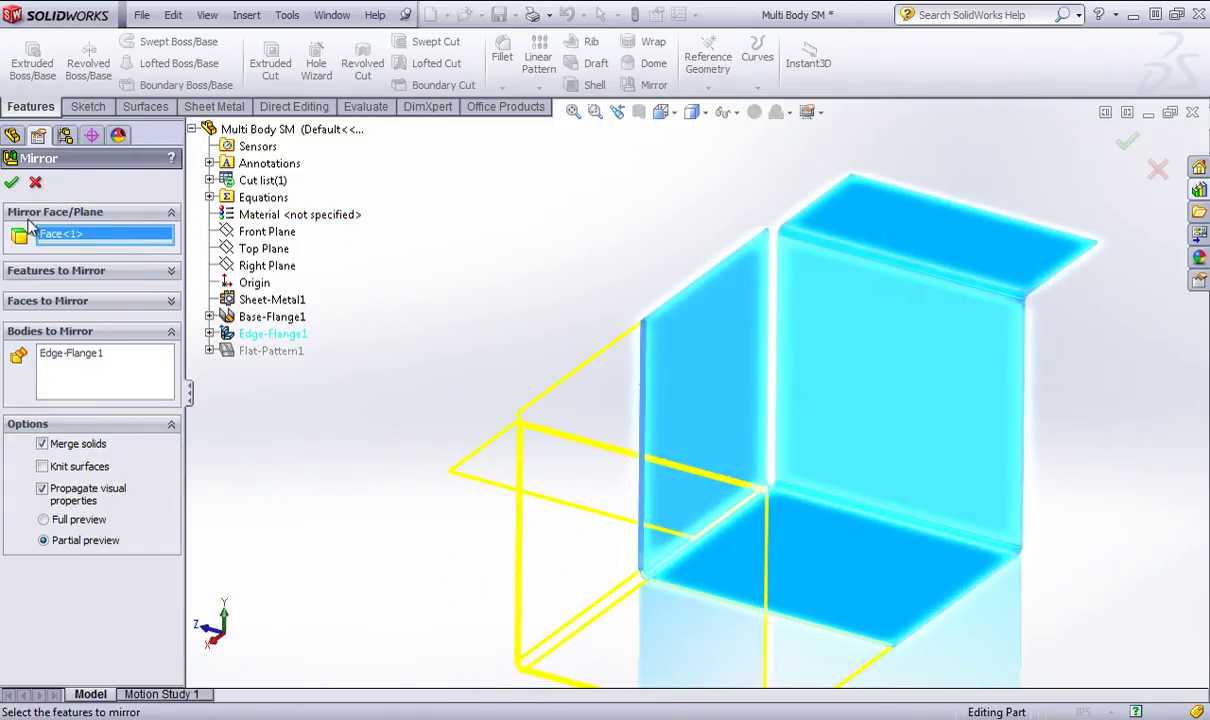
click(93, 236)
key(Delete)
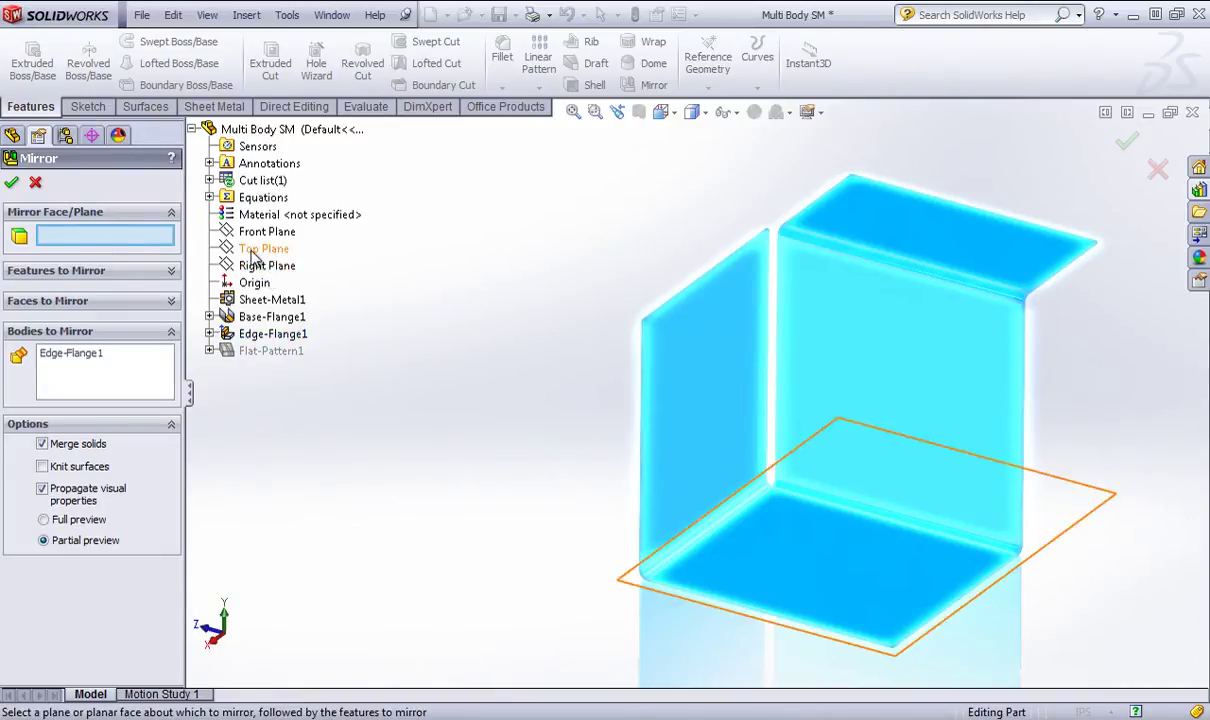
click(71, 390)
key(Delete)
click(87, 238)
click(267, 265)
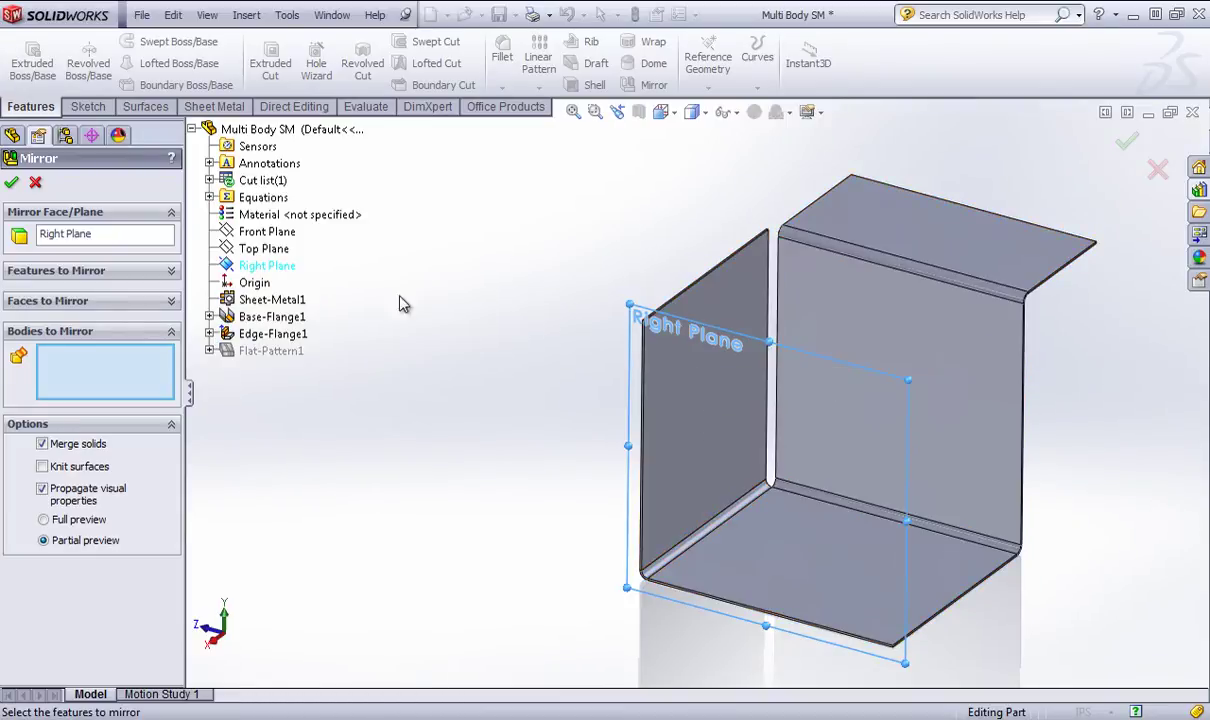
click(45, 232)
key(Delete)
Mirror the sheet-metal body across the left wall's outer face, accept it, and inspect the result.
scroll(610, 386, down, 8)
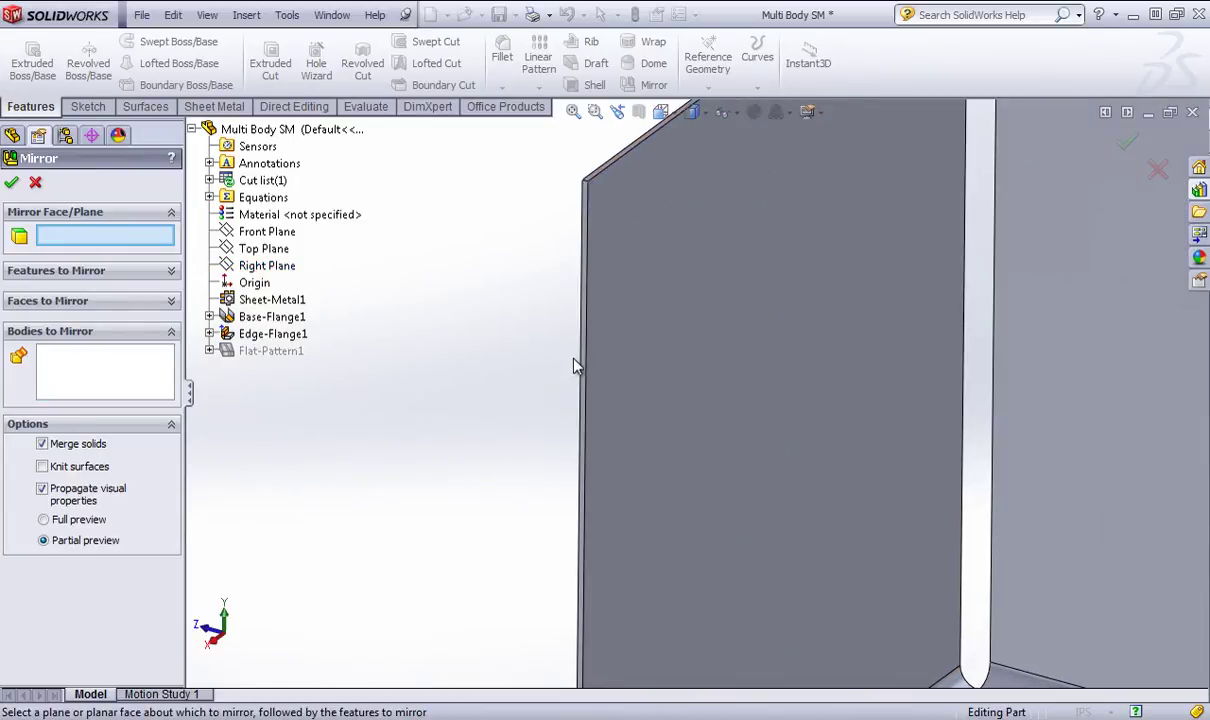
click(588, 372)
scroll(605, 384, up, 4)
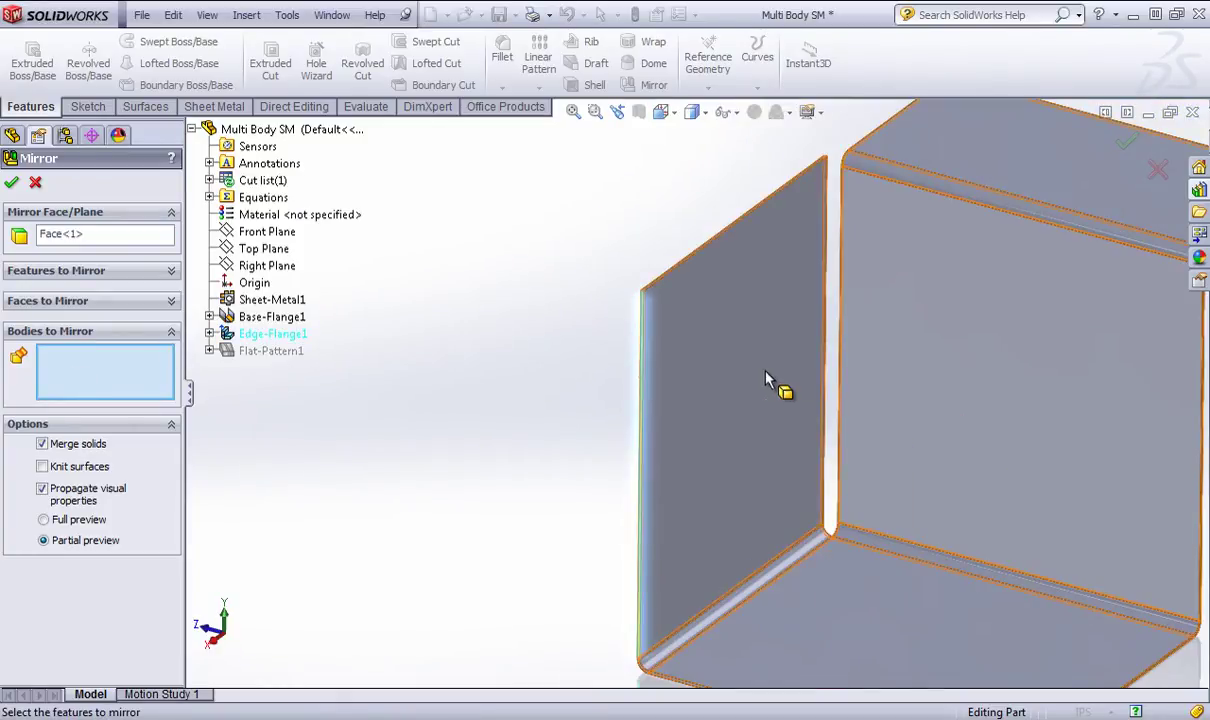
click(780, 400)
scroll(789, 451, up, 4)
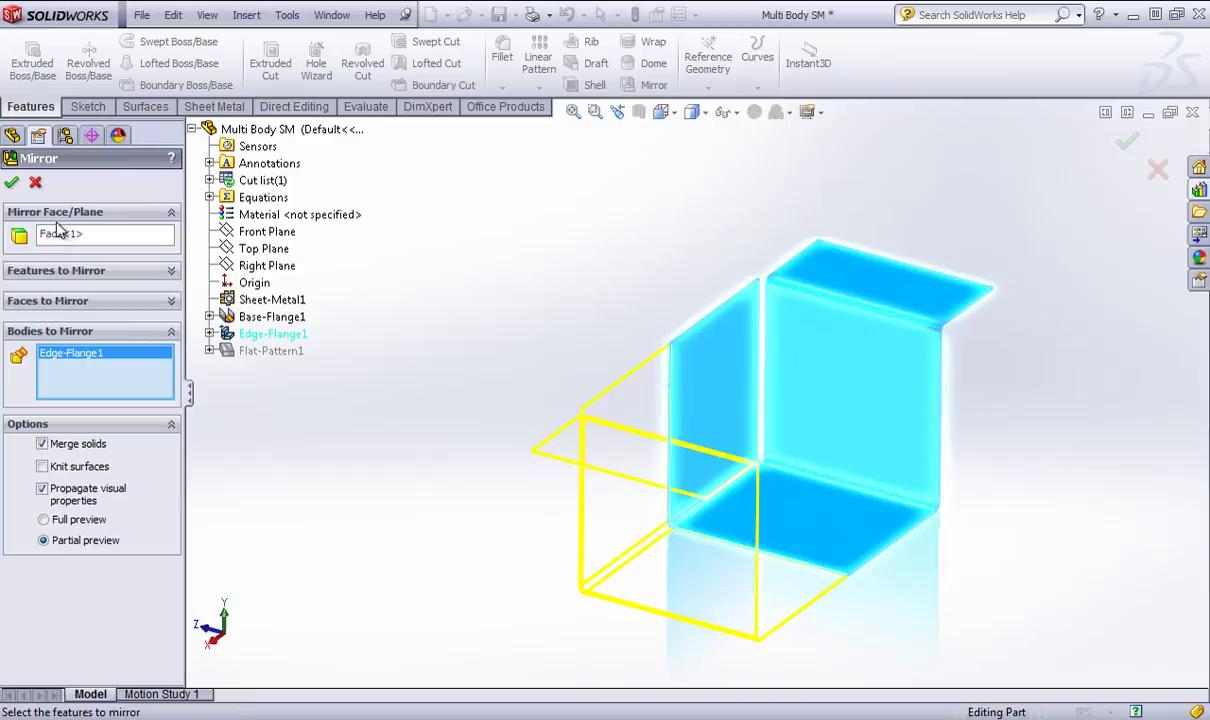
click(12, 183)
middle_drag(662, 486, 724, 448)
middle_drag(810, 418, 489, 464)
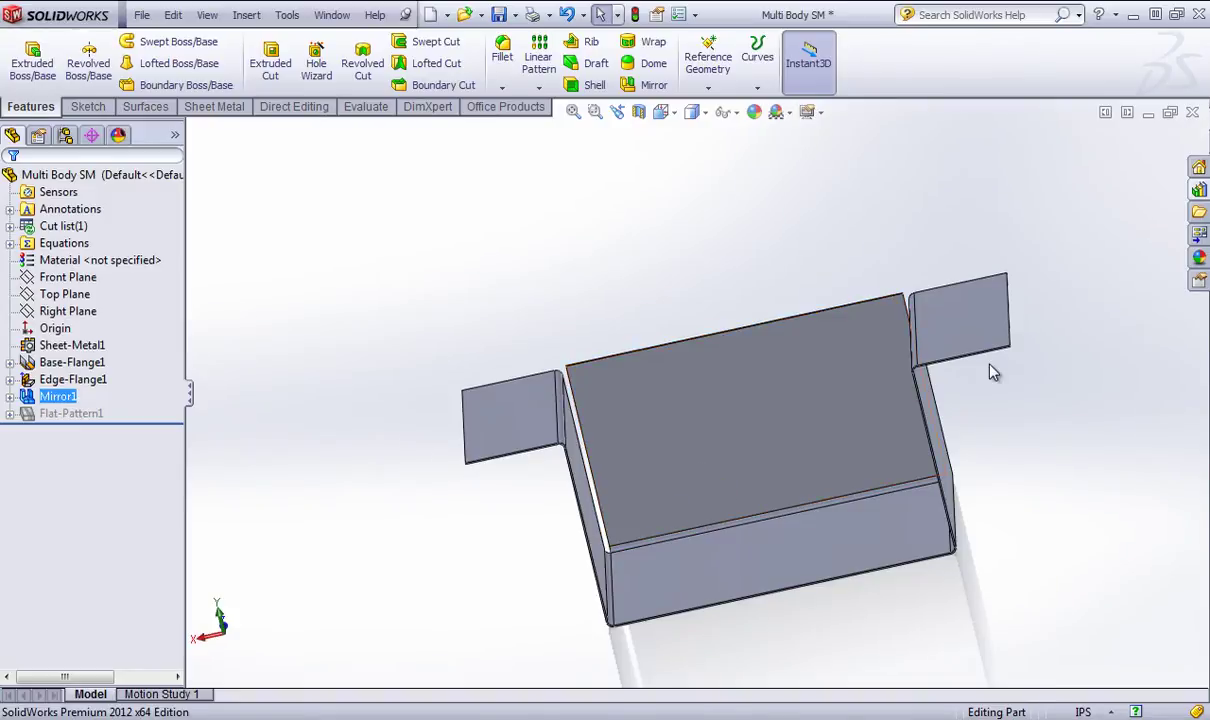
middle_drag(505, 330, 575, 320)
Start a new mirror, dismiss the sheet-metal warning, and use the part's end face as plane.
click(660, 87)
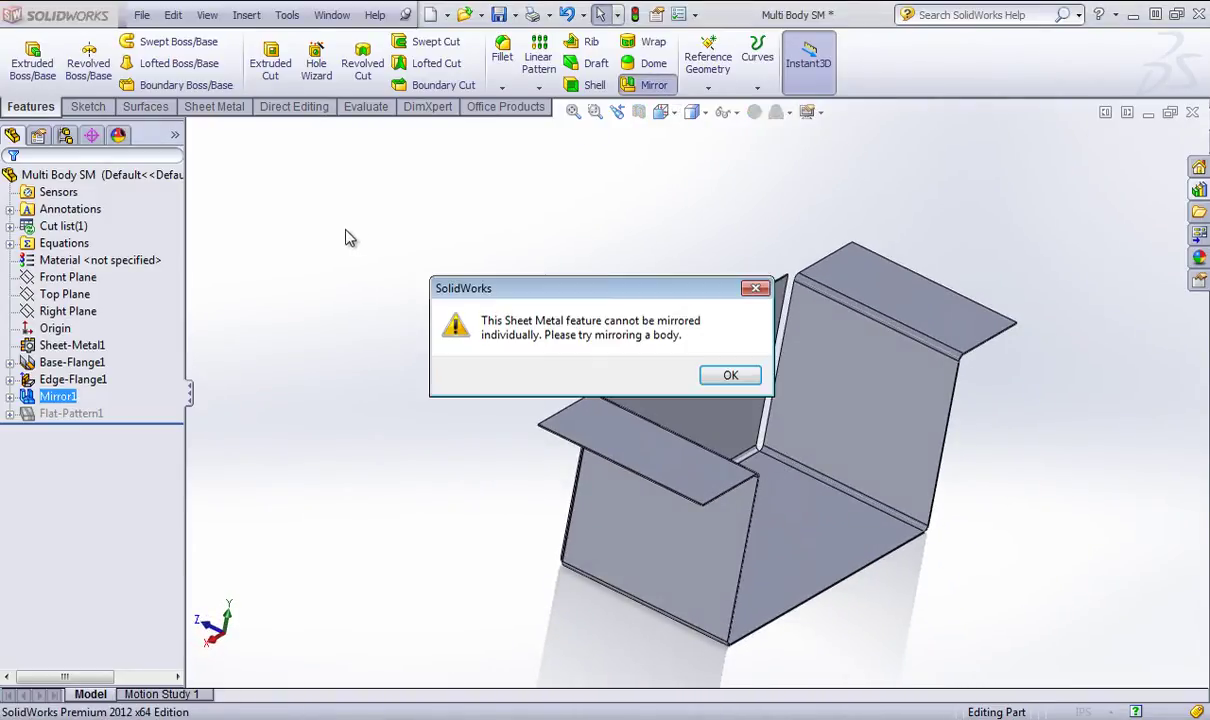
click(731, 377)
scroll(662, 566, down, 6)
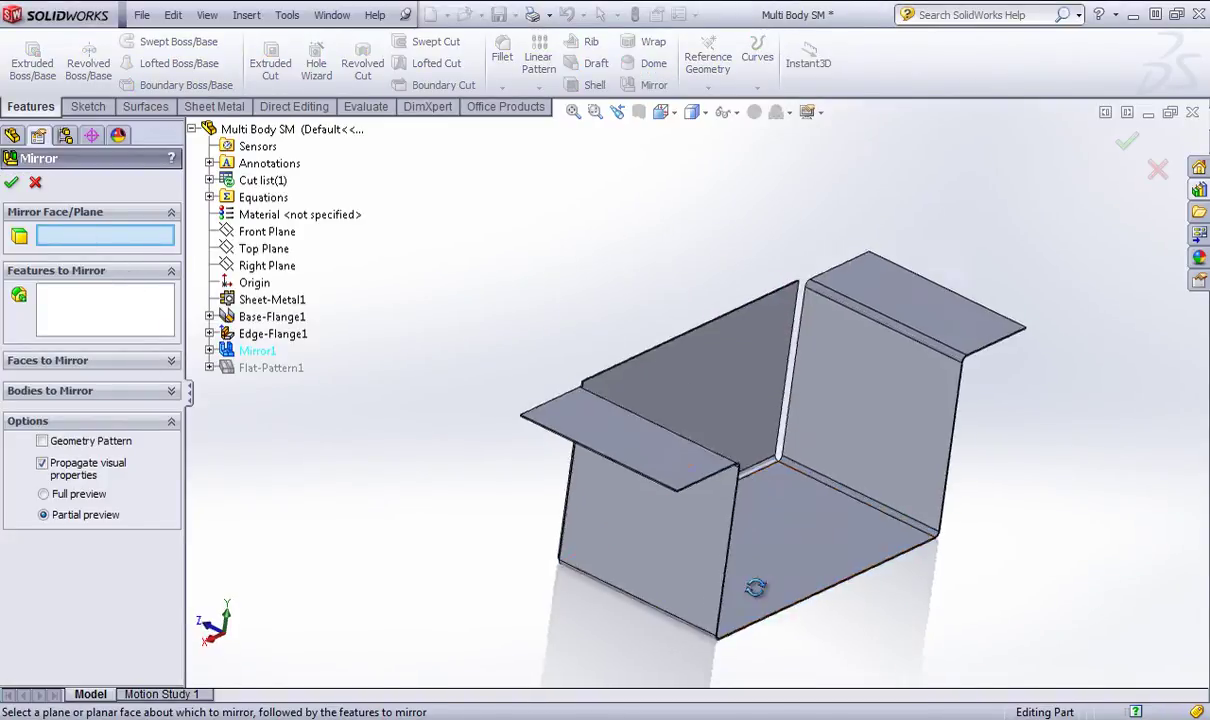
click(658, 510)
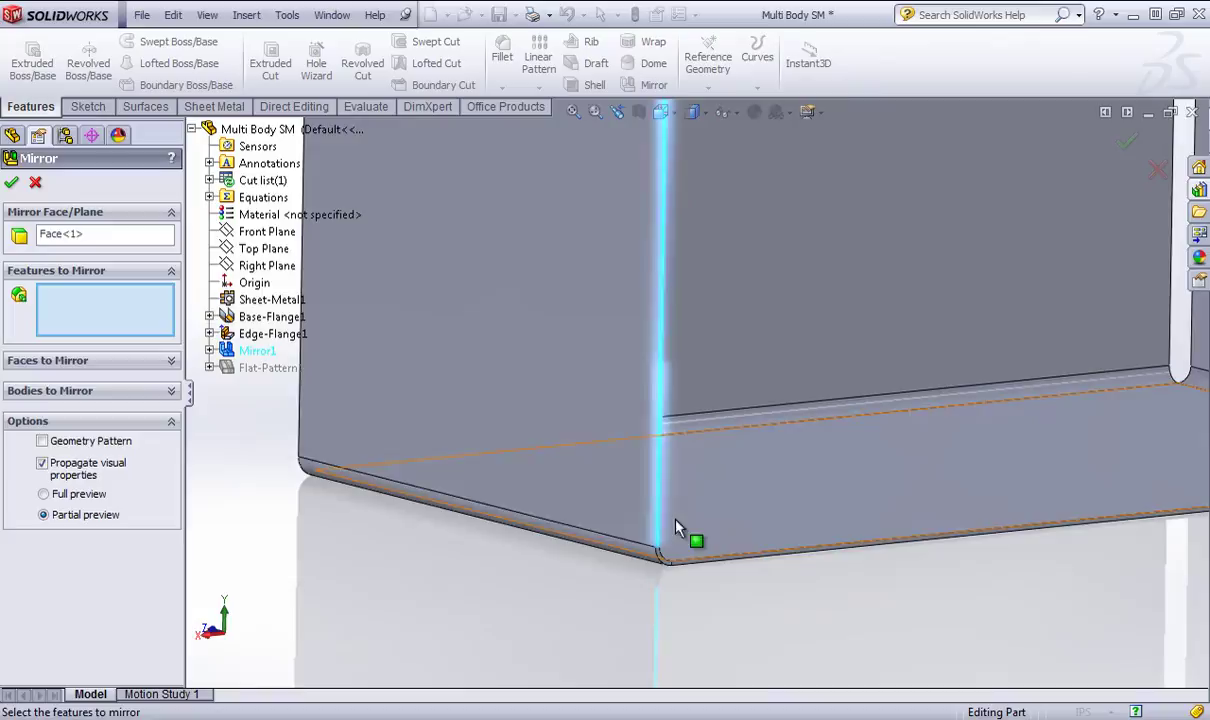
Mirror the Mirror1 body, accept Mirror2, and view the completed four-wall box.
click(143, 391)
click(899, 480)
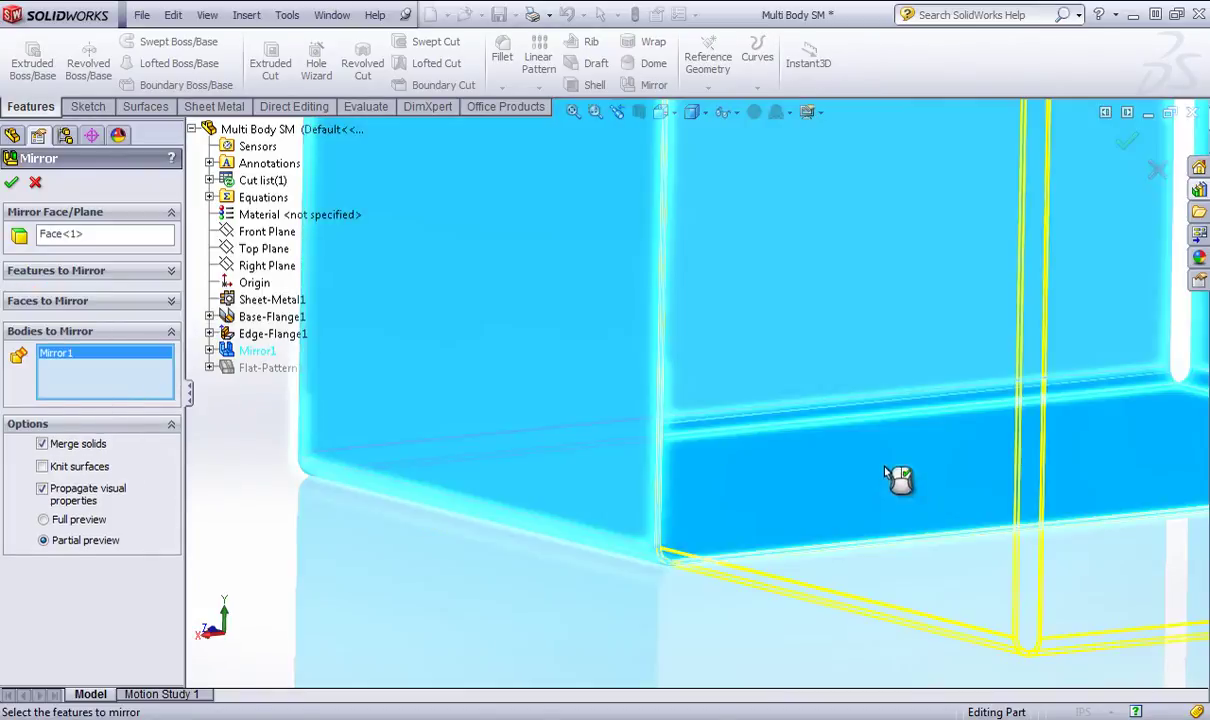
middle_drag(899, 480, 612, 337)
scroll(612, 339, up, 4)
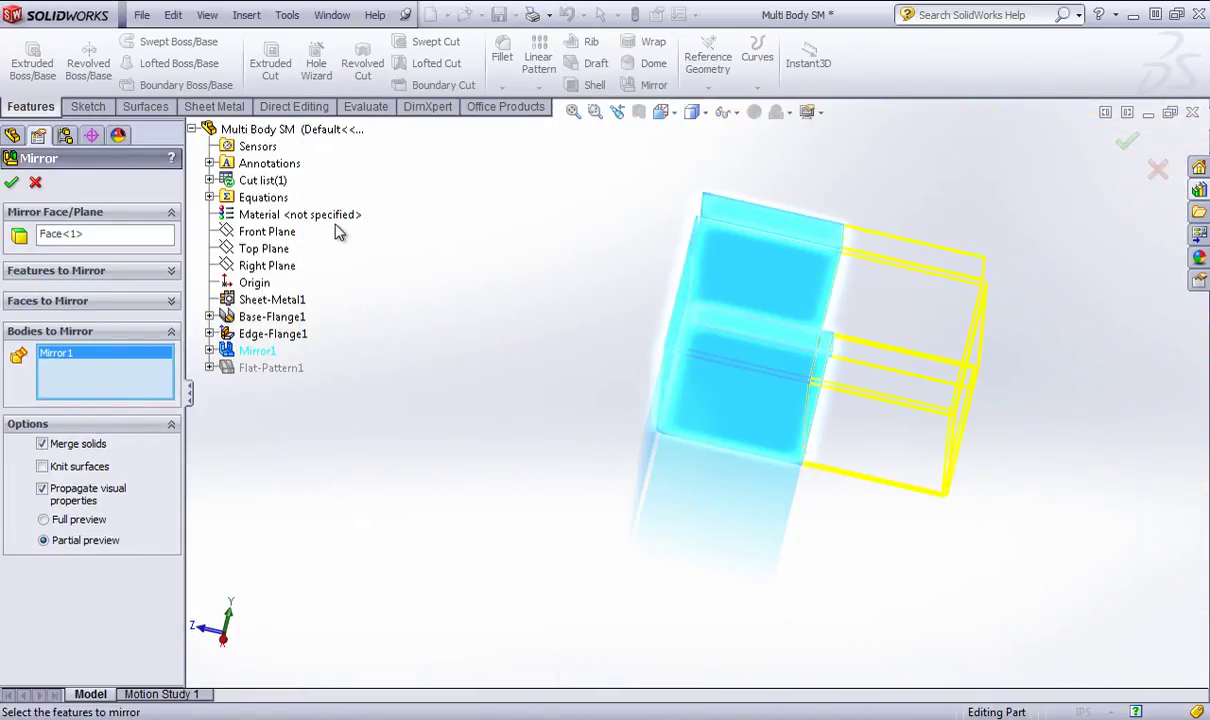
click(12, 182)
middle_drag(513, 305, 443, 397)
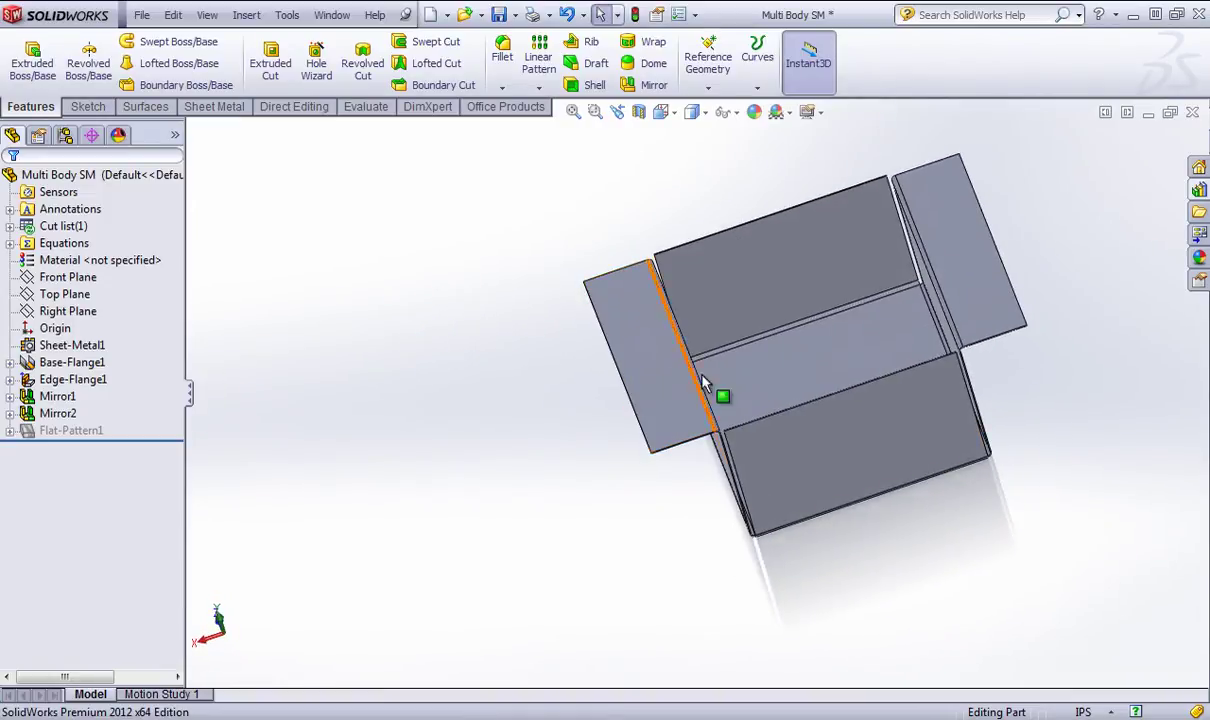
middle_drag(616, 410, 745, 316)
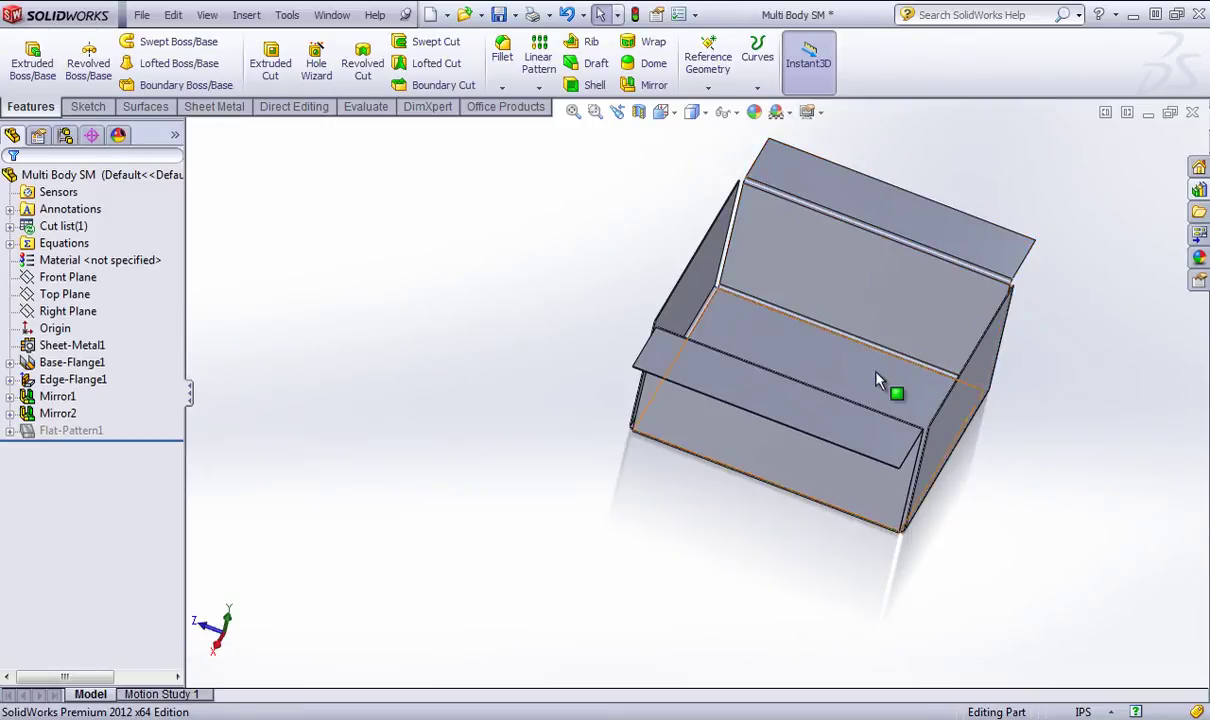
middle_drag(876, 381, 760, 330)
click(74, 432)
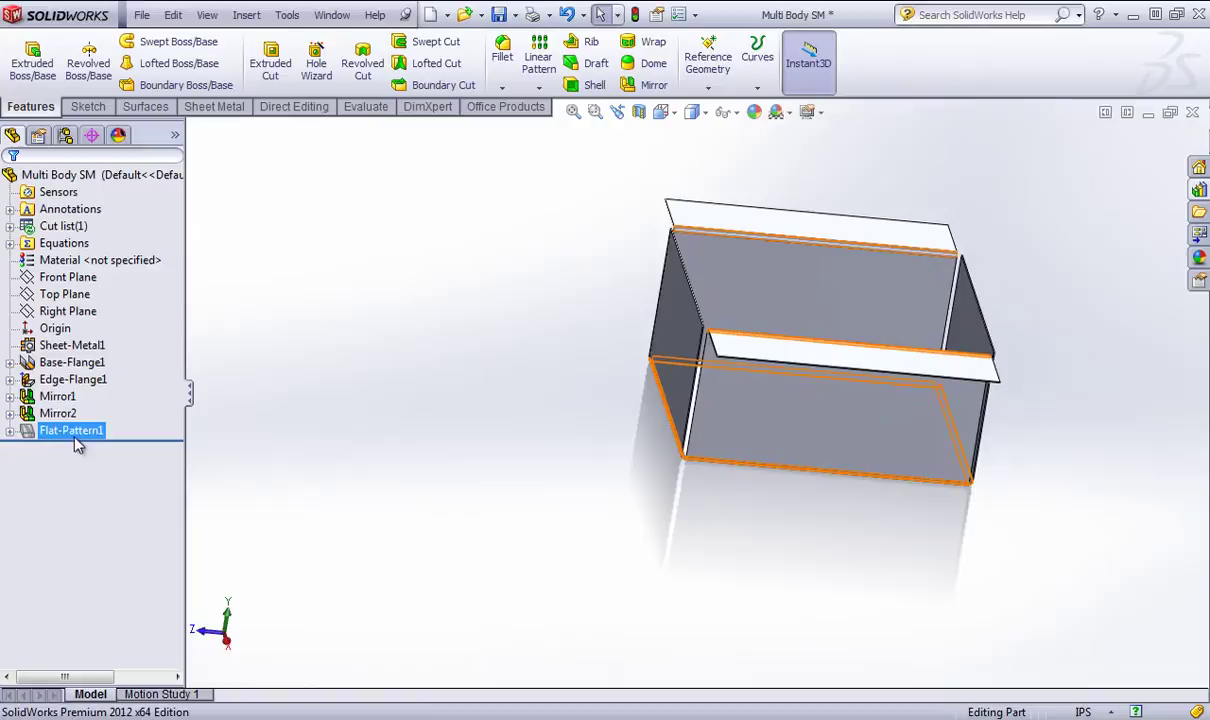
right_click(78, 440)
click(120, 360)
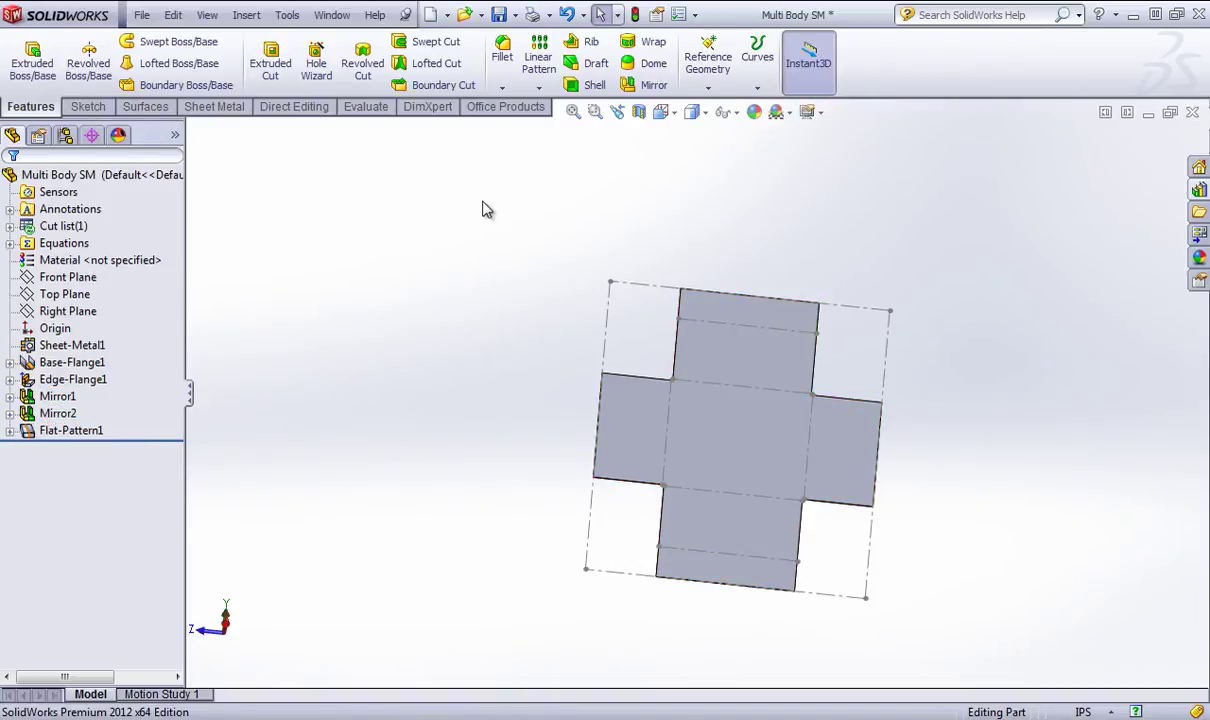
right_click(45, 430)
click(85, 363)
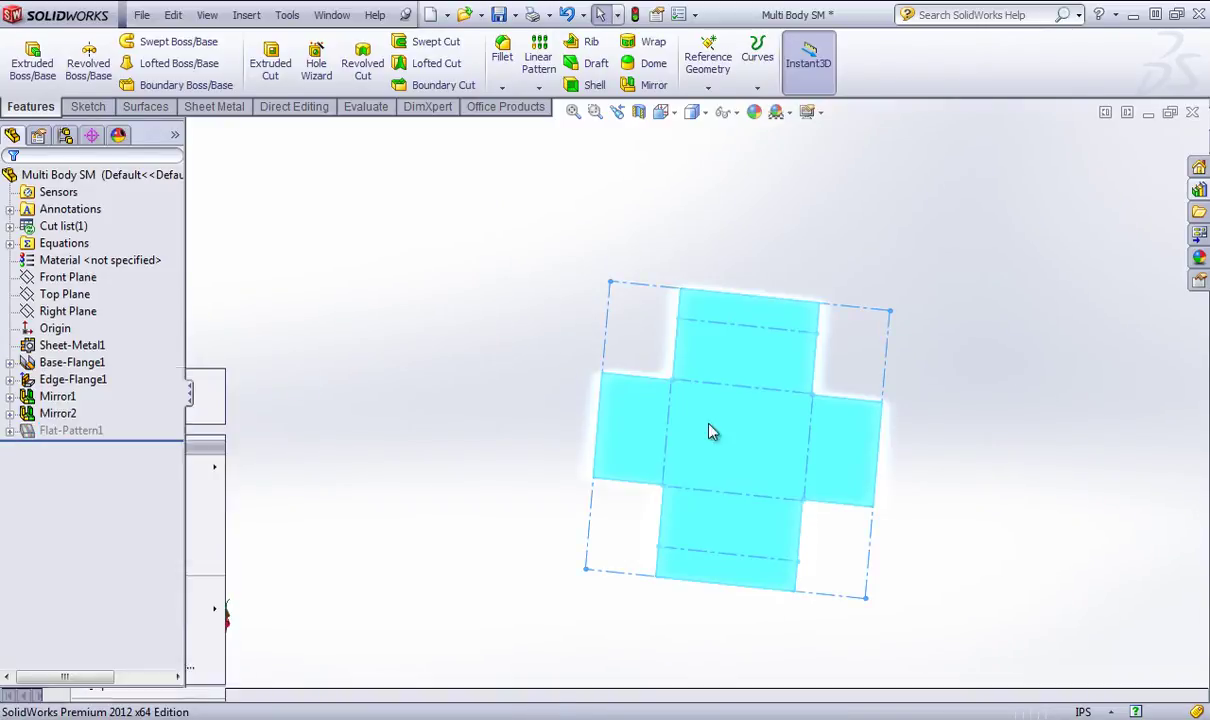
middle_drag(910, 443, 783, 532)
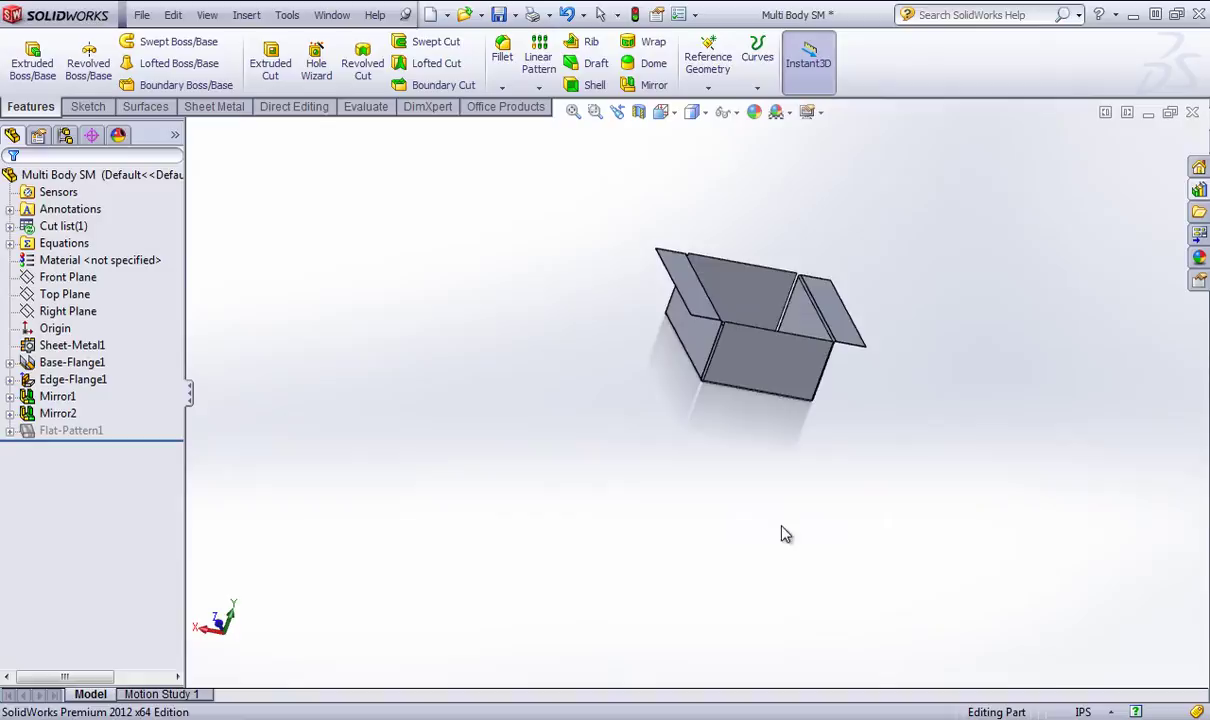
scroll(756, 270, down, 5)
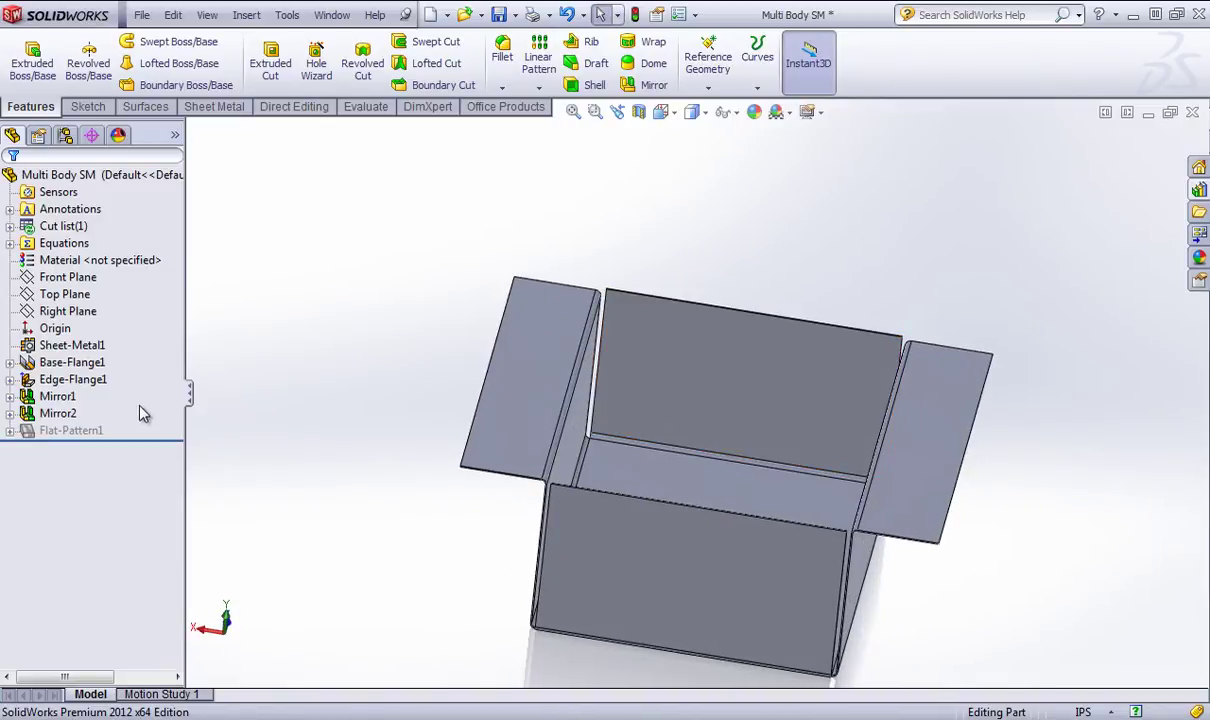
Delete the Mirror2 feature together with its bends.
click(52, 414)
right_click(52, 414)
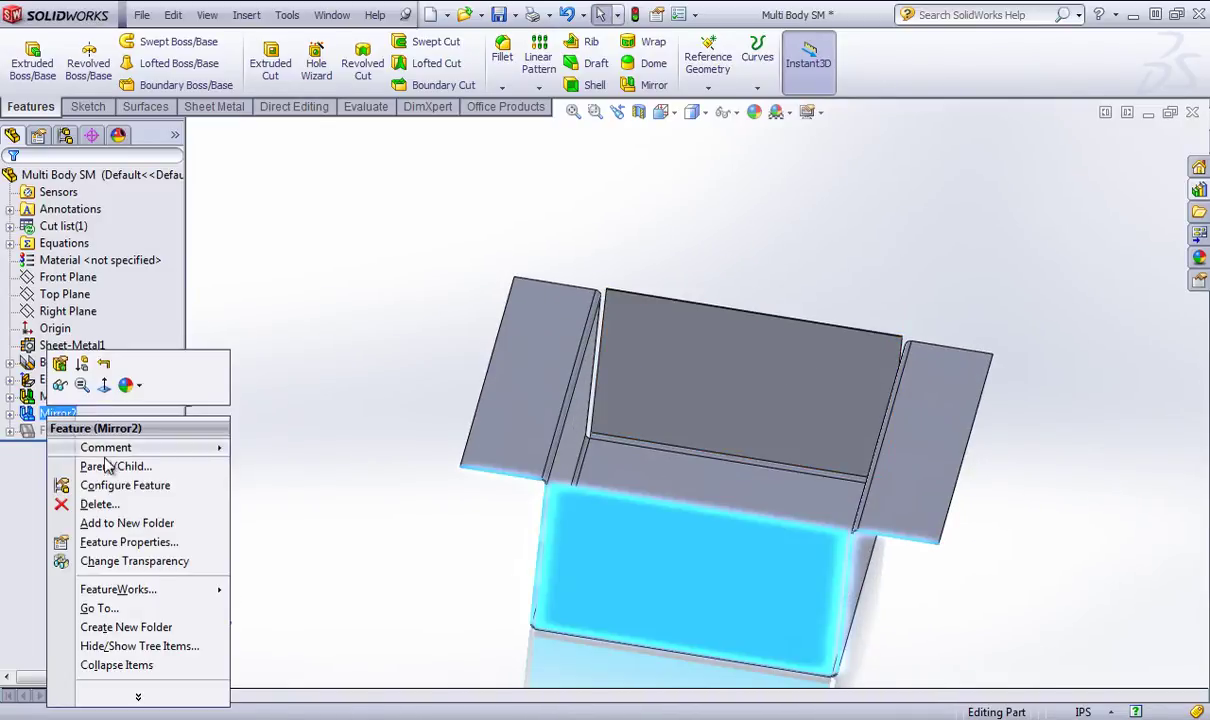
click(100, 503)
click(1024, 398)
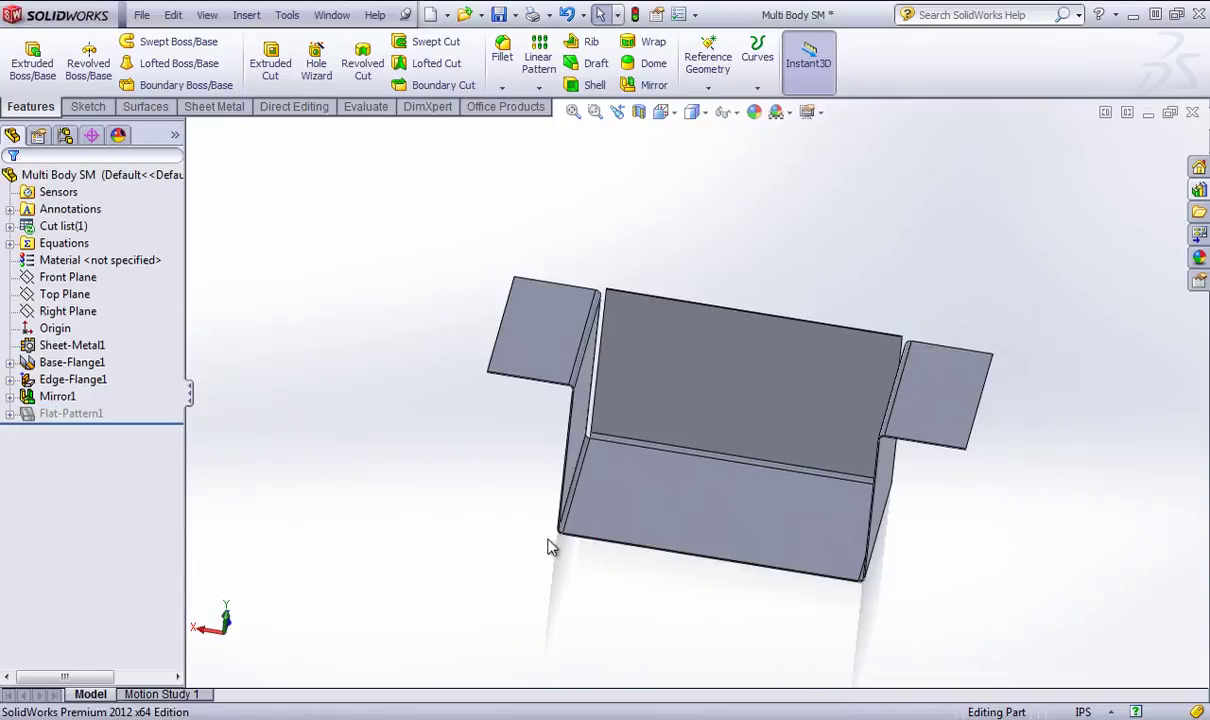
middle_drag(556, 507, 405, 480)
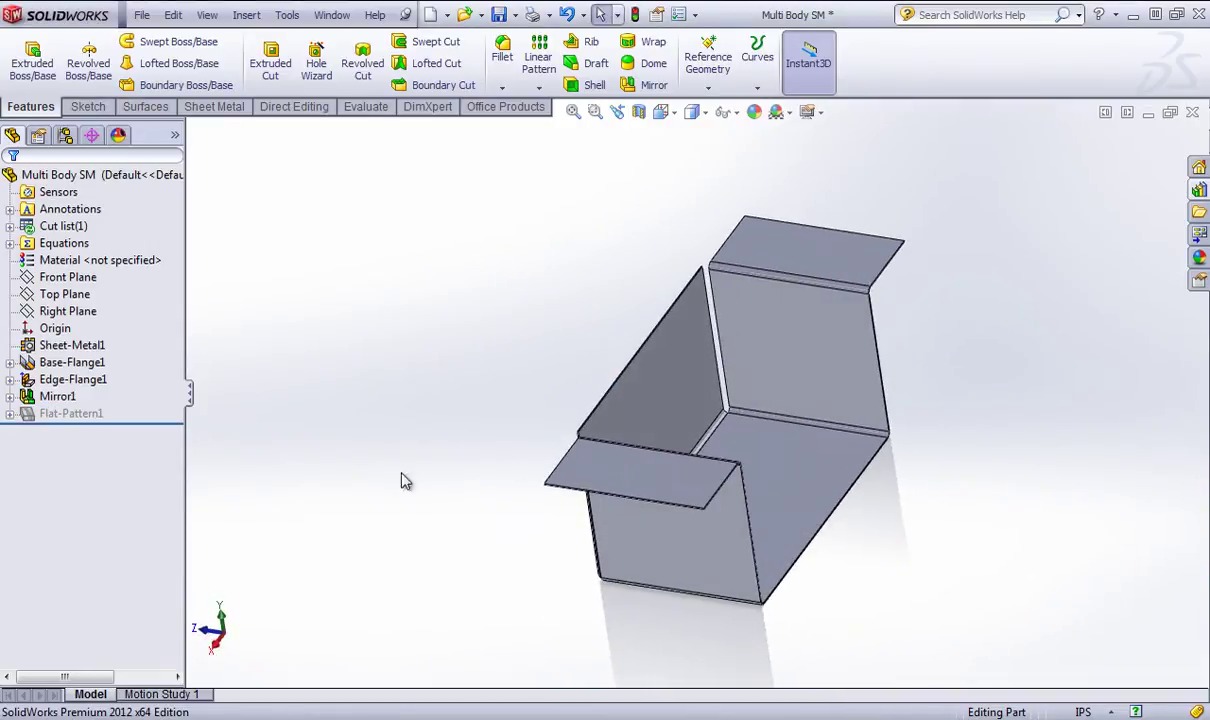
Edit Mirror1 so it is kept as a separate, unmerged body, then view from the front.
right_click(48, 398)
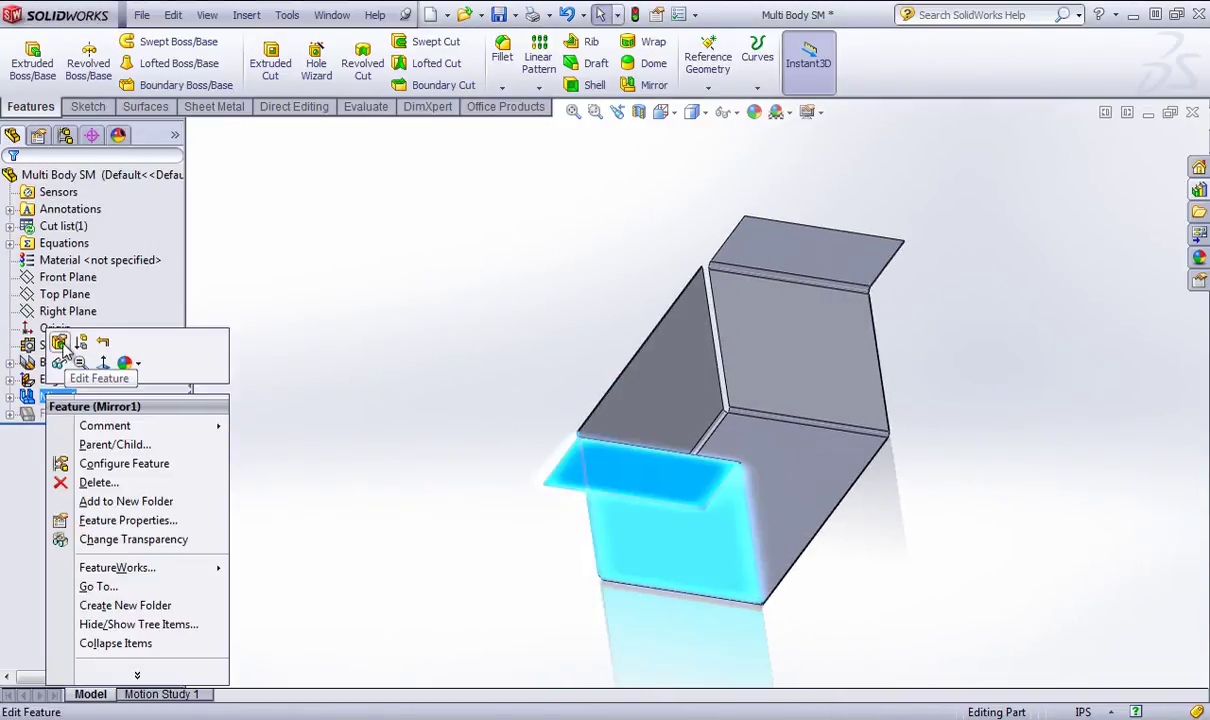
click(60, 343)
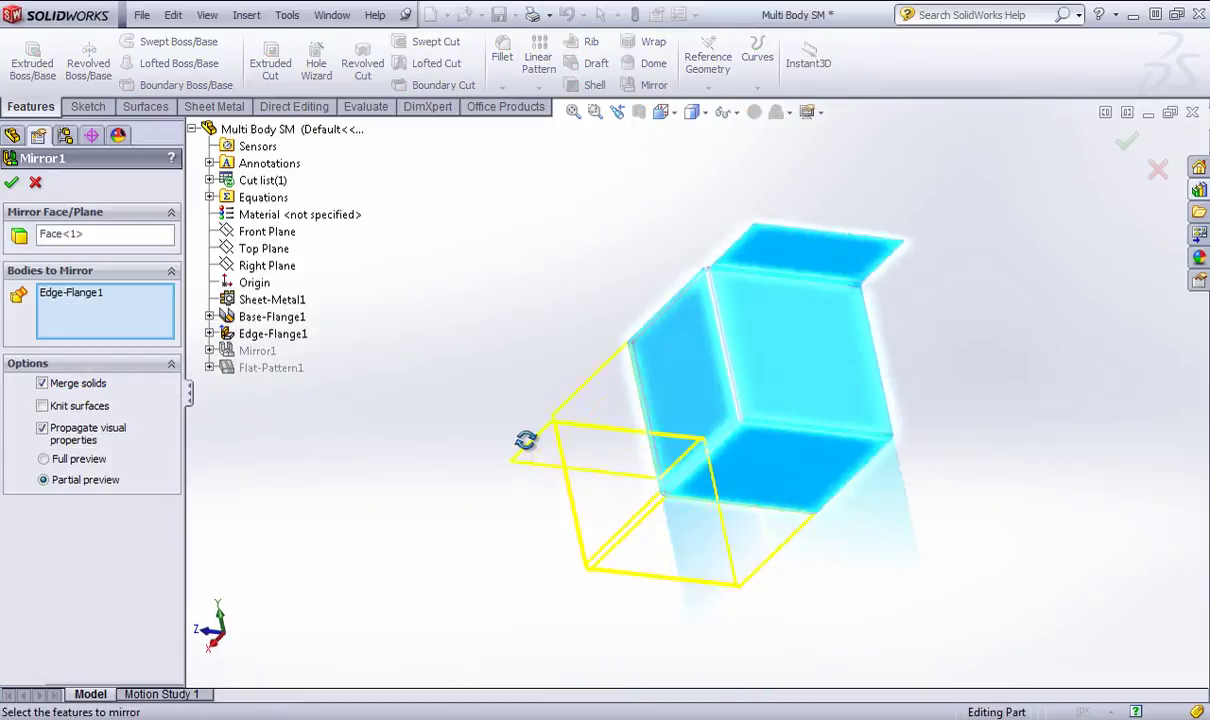
middle_drag(524, 440, 287, 500)
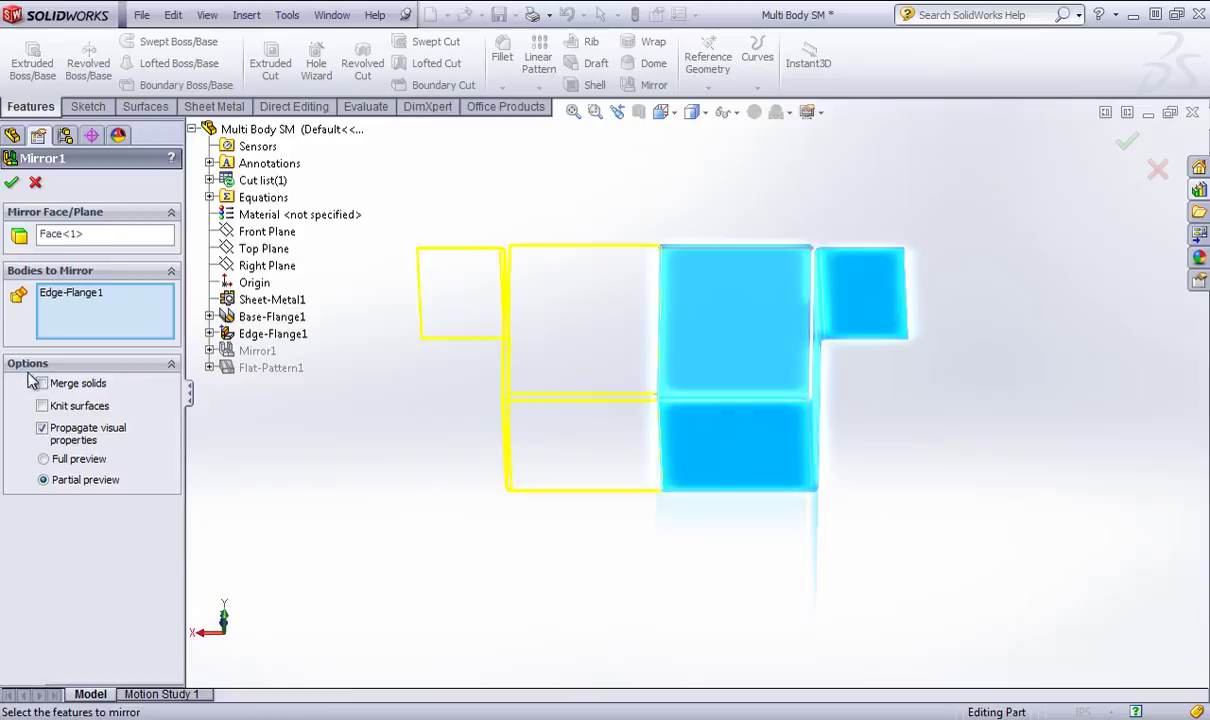
click(12, 184)
middle_drag(446, 481, 445, 444)
click(68, 414)
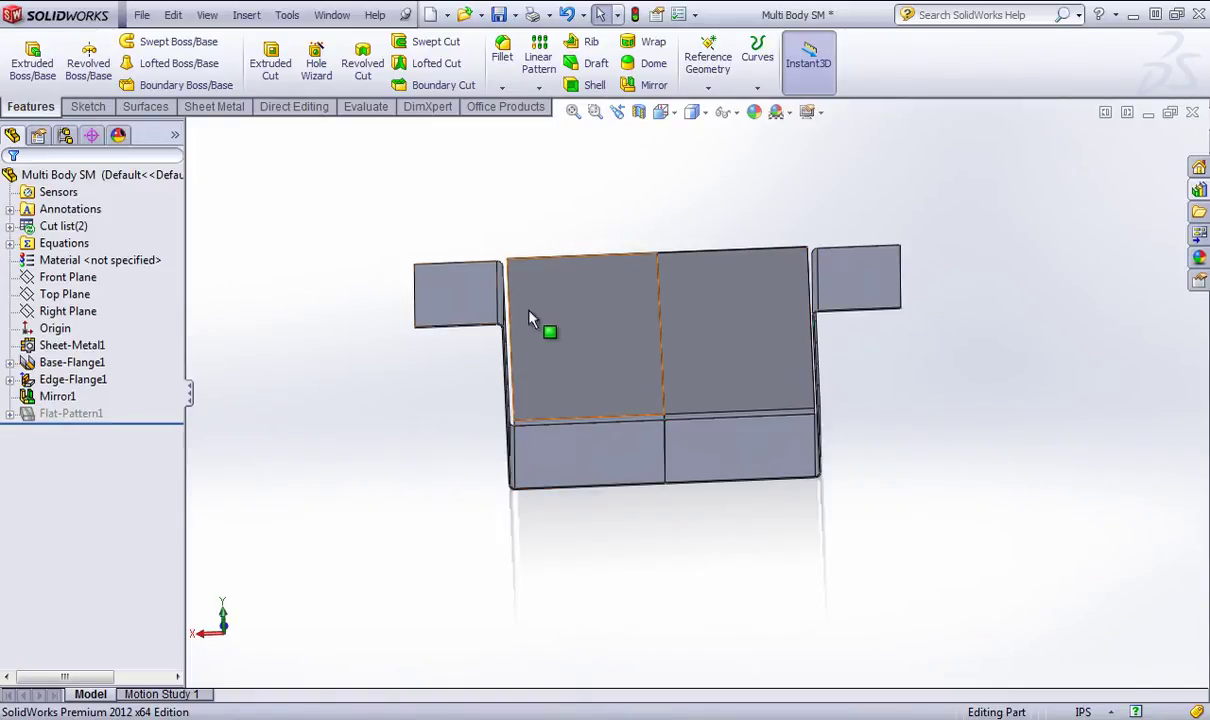
Expand the cut list, start deleting the Mirror1 body, then cancel Delete Body.
click(445, 312)
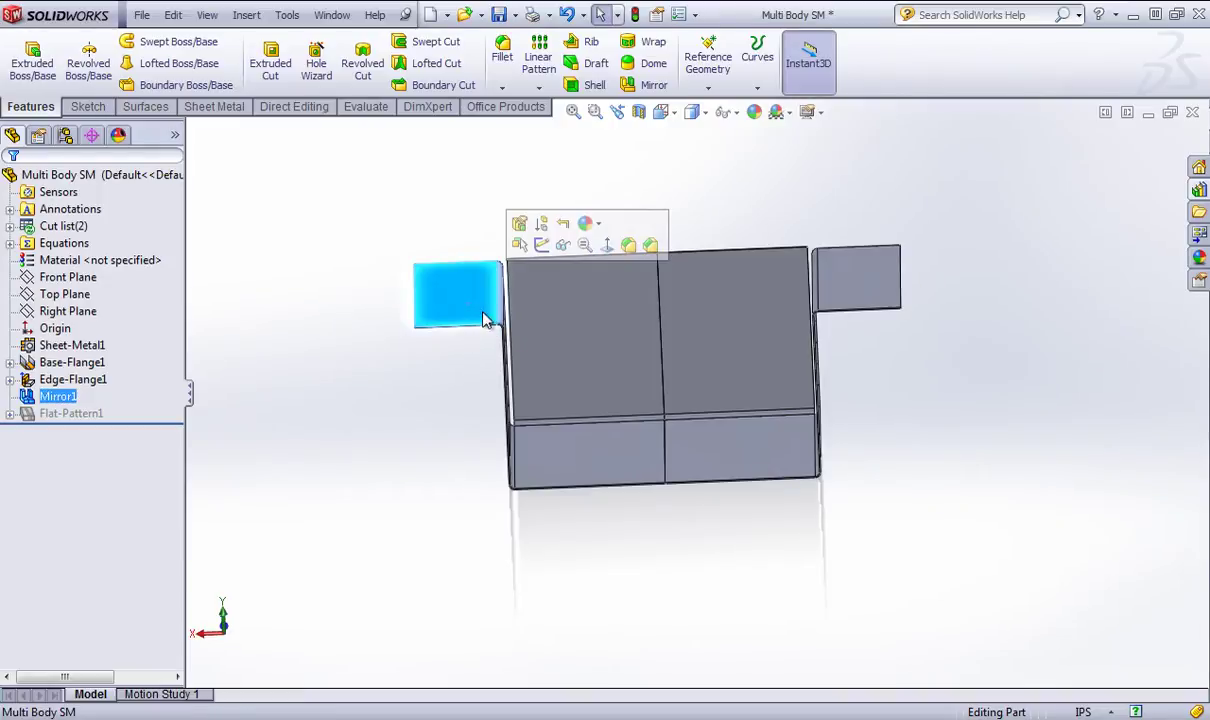
click(10, 226)
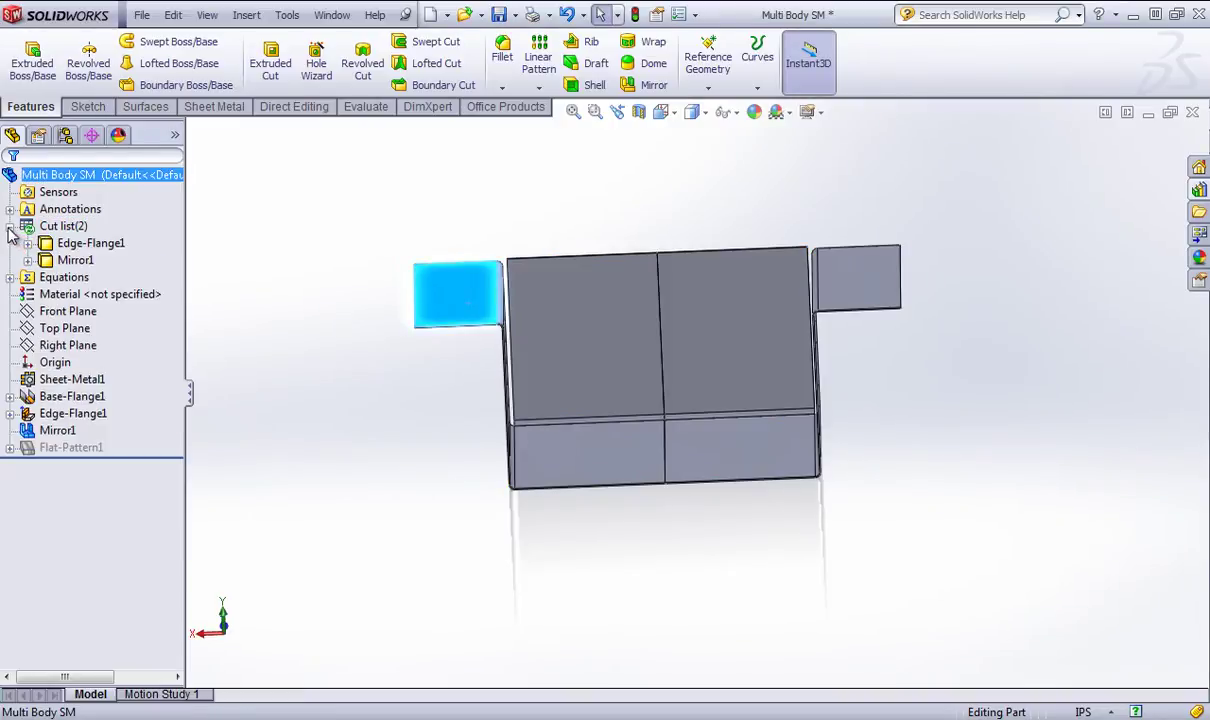
click(64, 262)
right_click(64, 262)
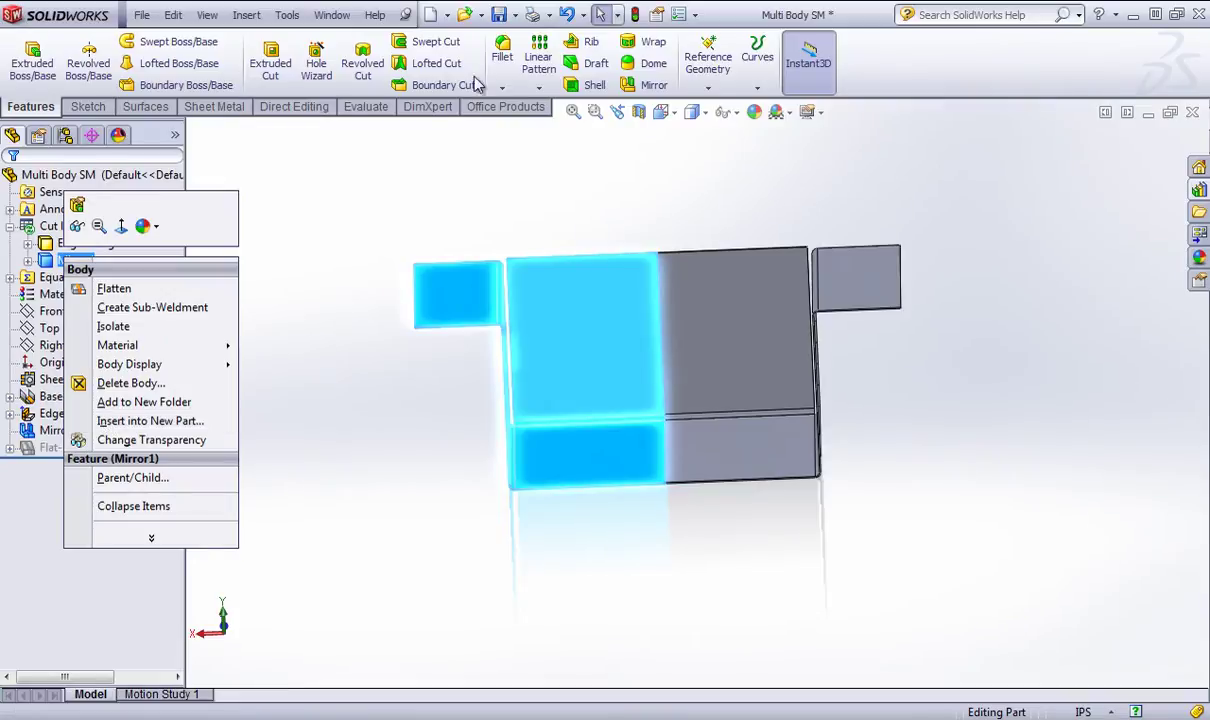
click(285, 296)
click(75, 260)
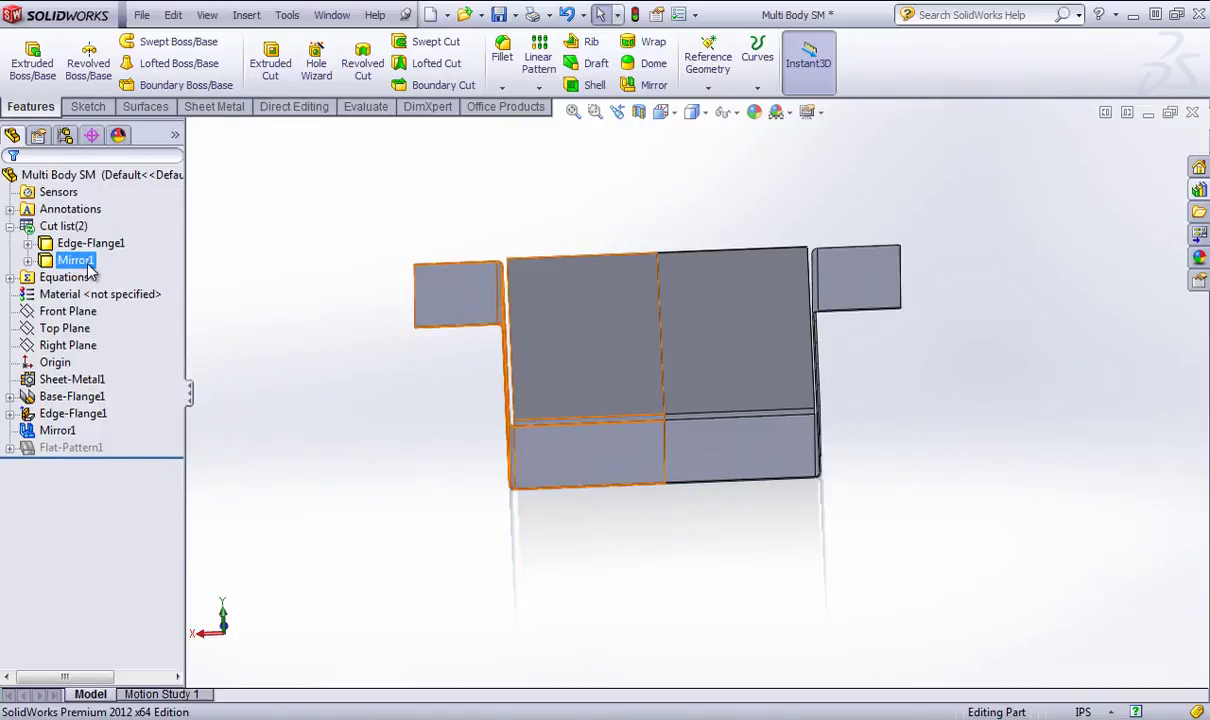
right_click(75, 260)
click(92, 389)
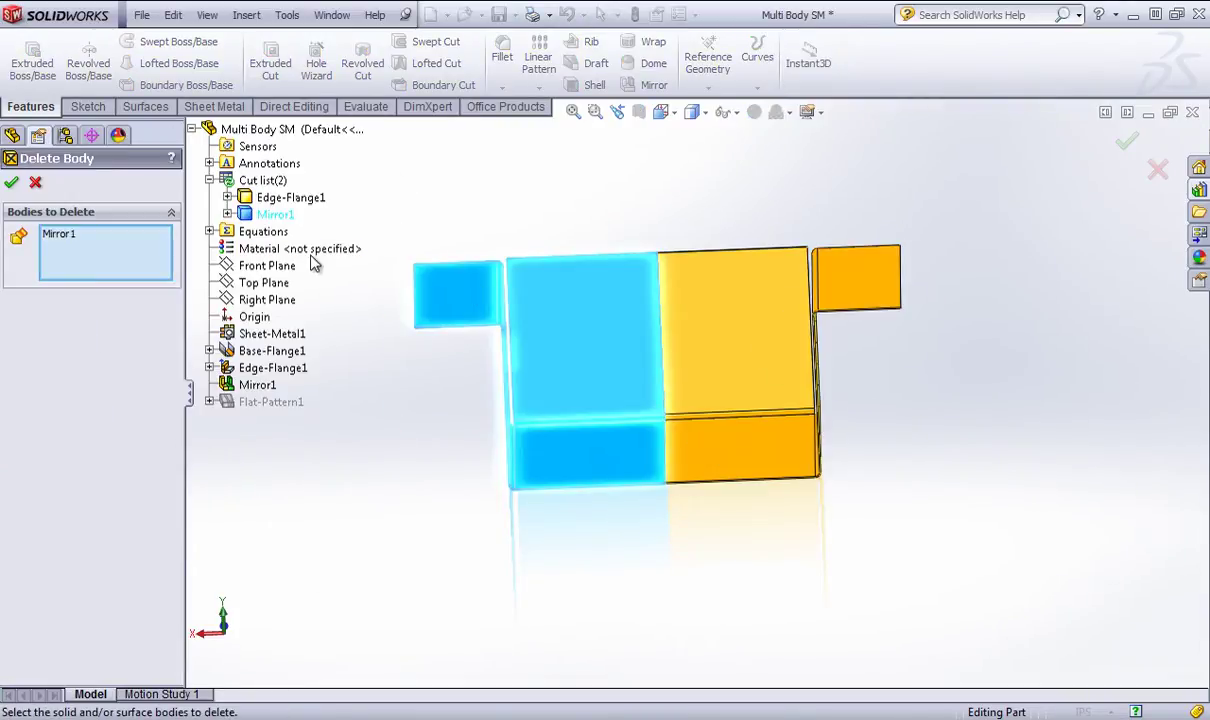
click(36, 183)
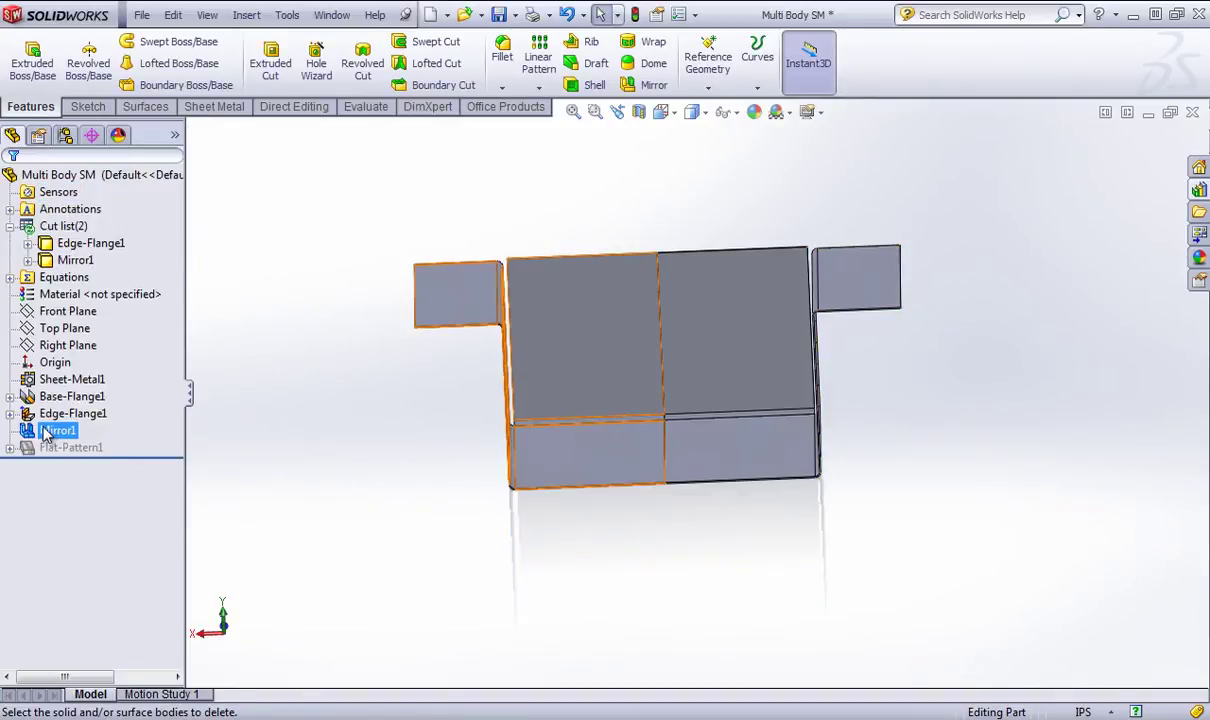
Delete the Mirror1 feature from the tree and confirm.
right_click(55, 430)
click(95, 514)
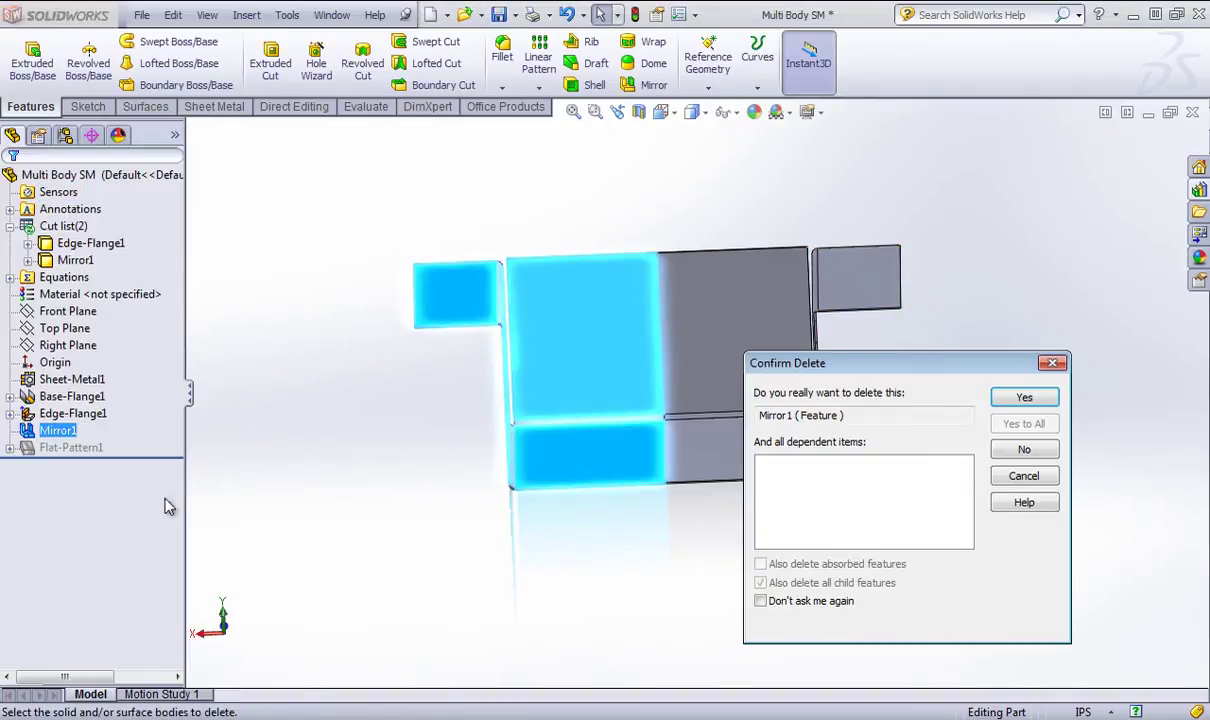
click(1024, 398)
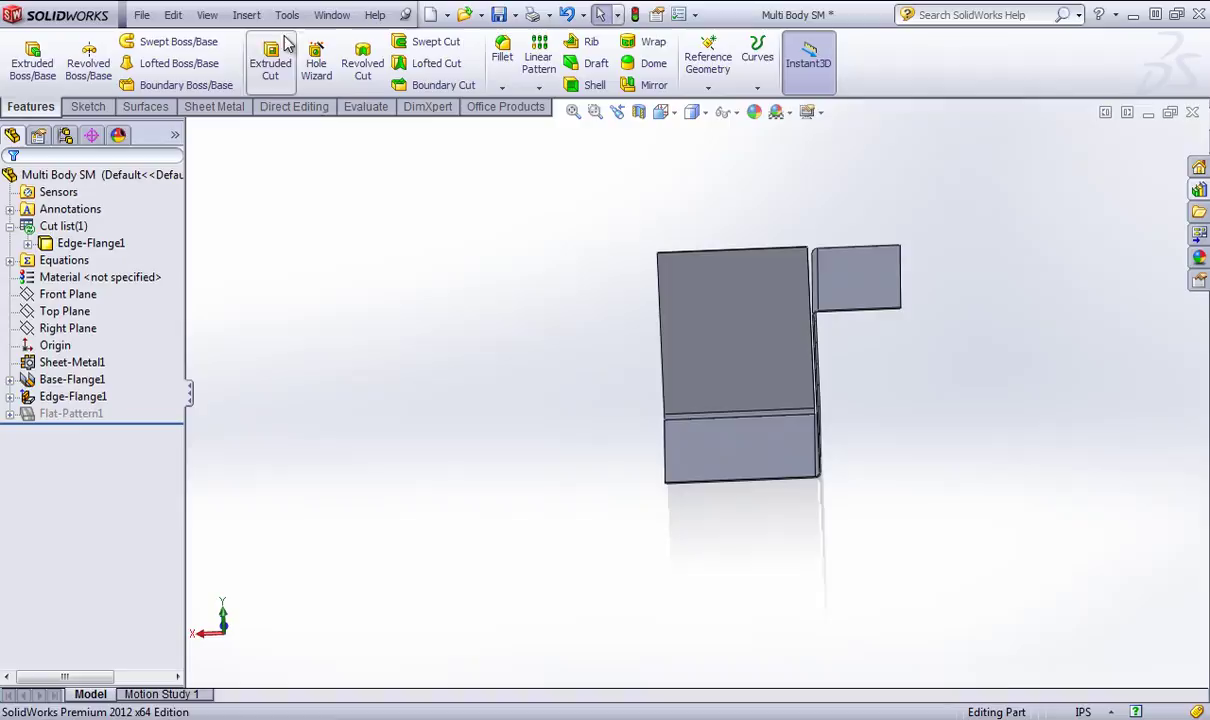
click(246, 15)
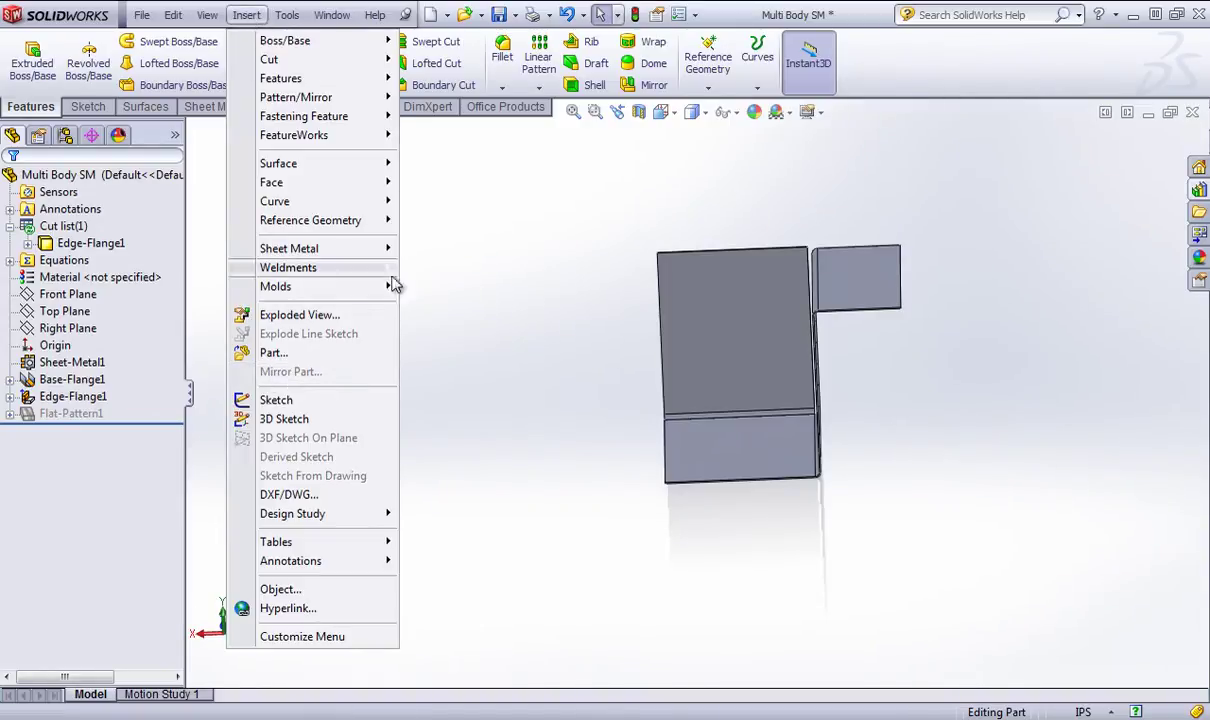
Create Part1 as a mirrored copy of Multi Body SM across Right Plane via Insert > Mirror Part.
key(Escape)
click(52, 312)
click(67, 328)
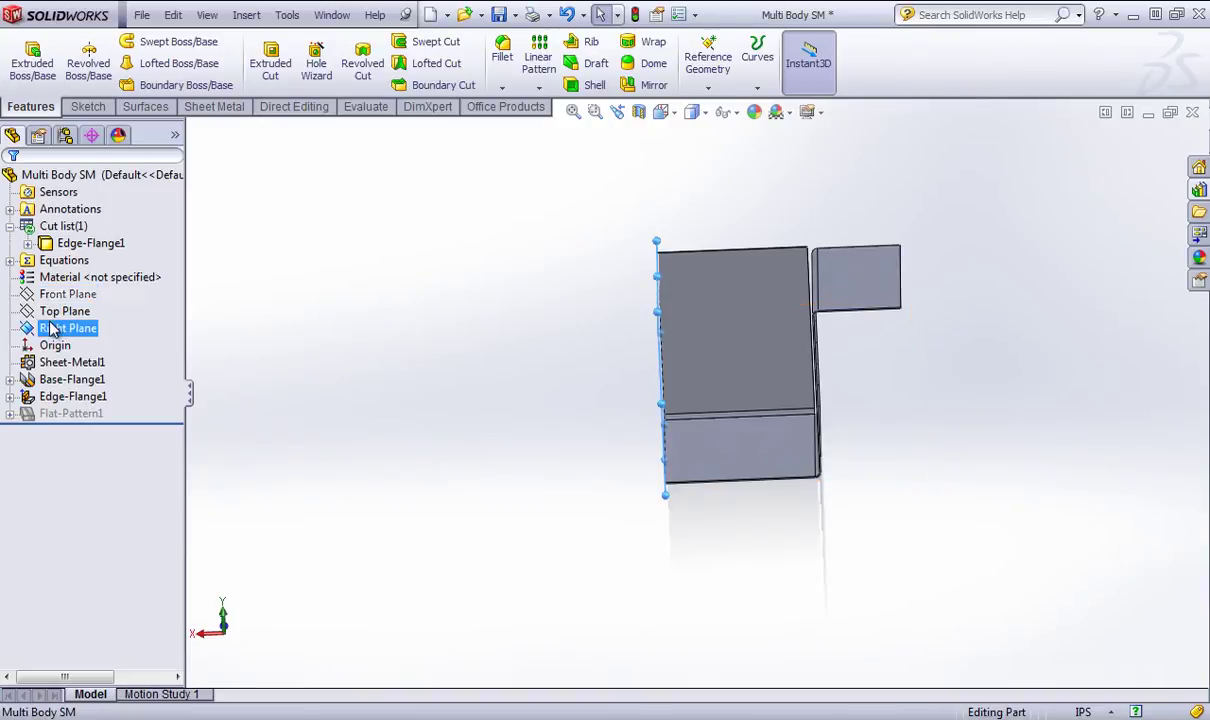
middle_drag(420, 310, 336, 352)
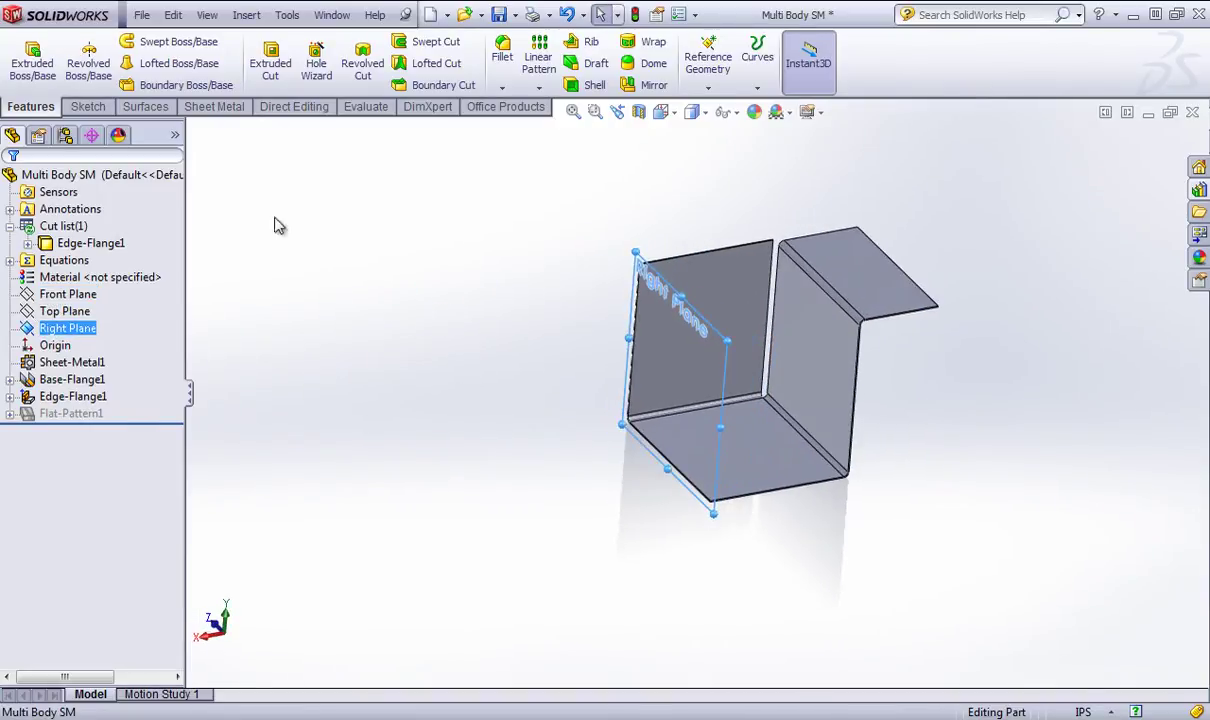
click(246, 15)
click(272, 353)
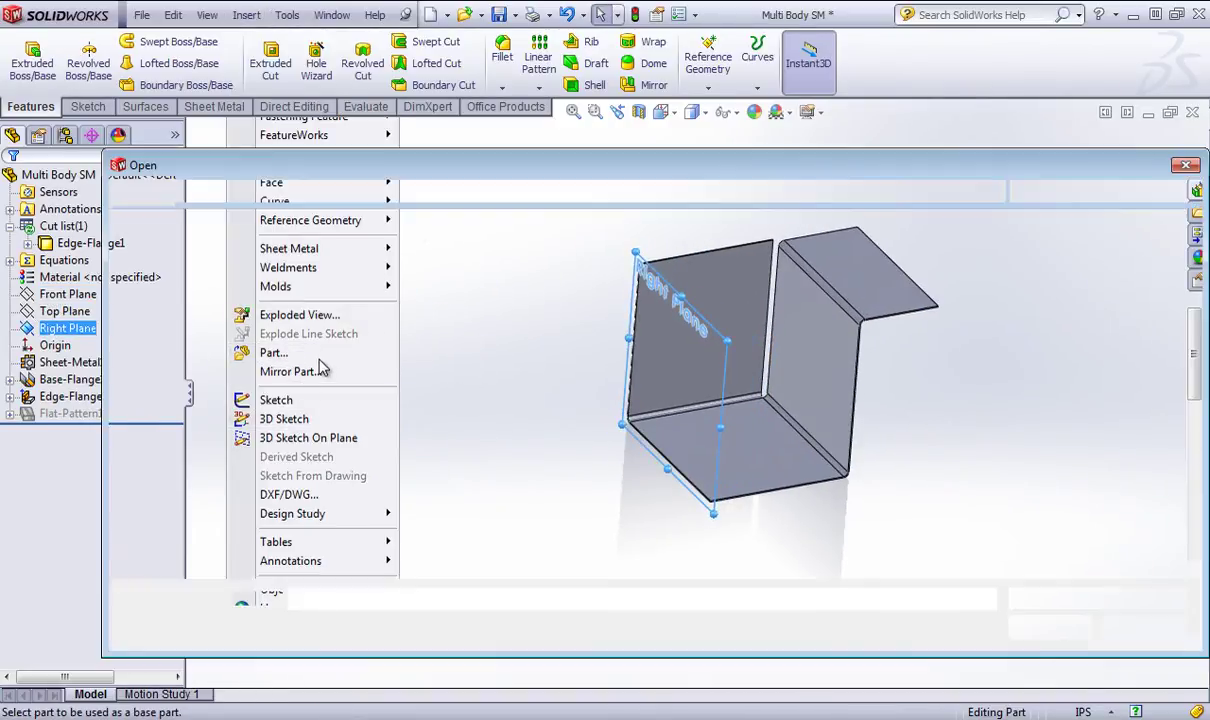
click(1143, 628)
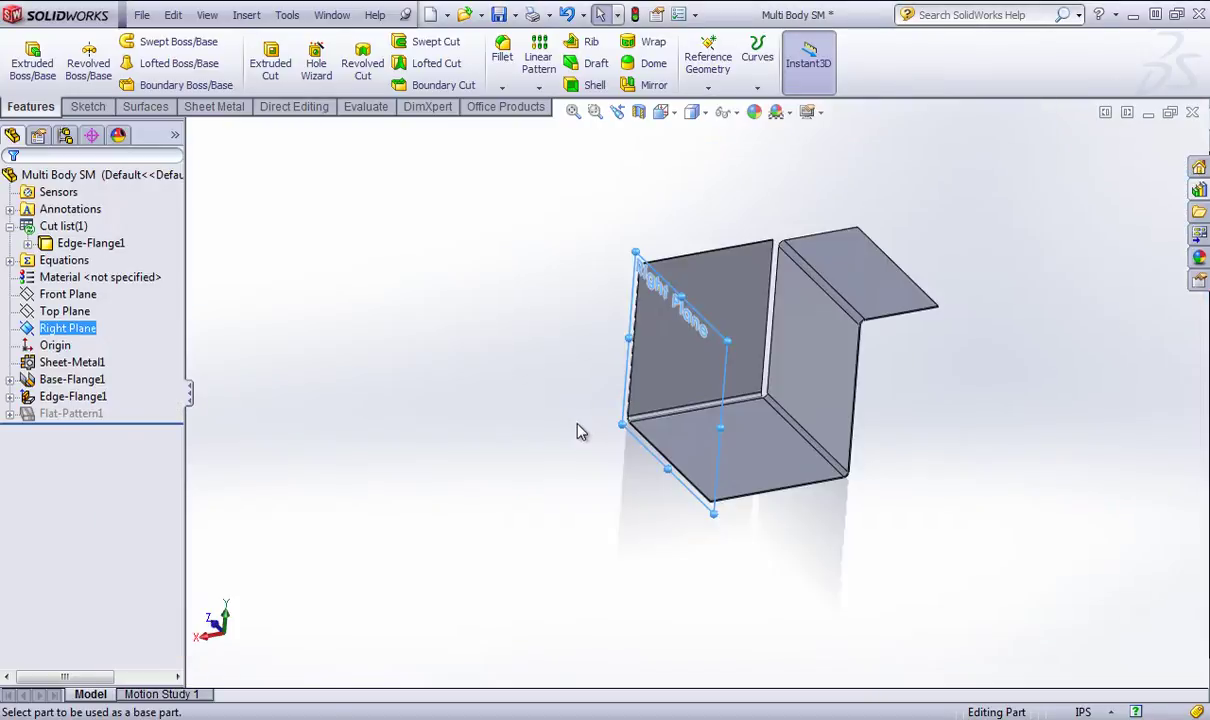
click(246, 15)
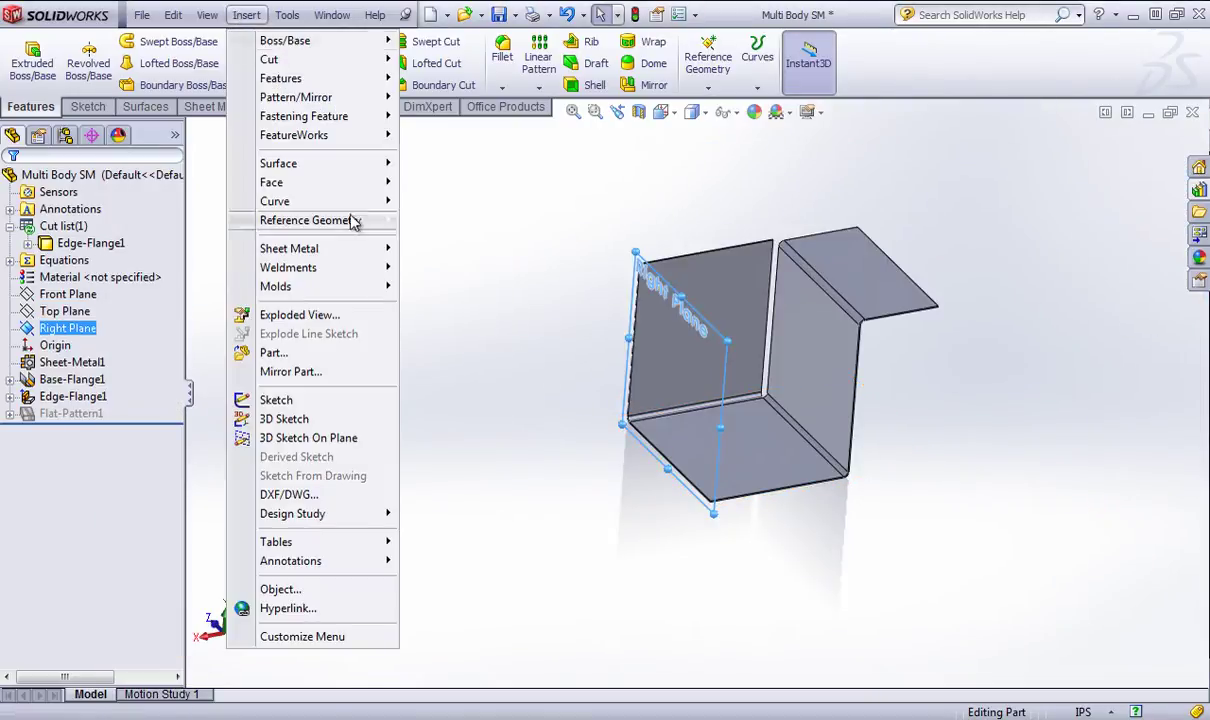
click(278, 373)
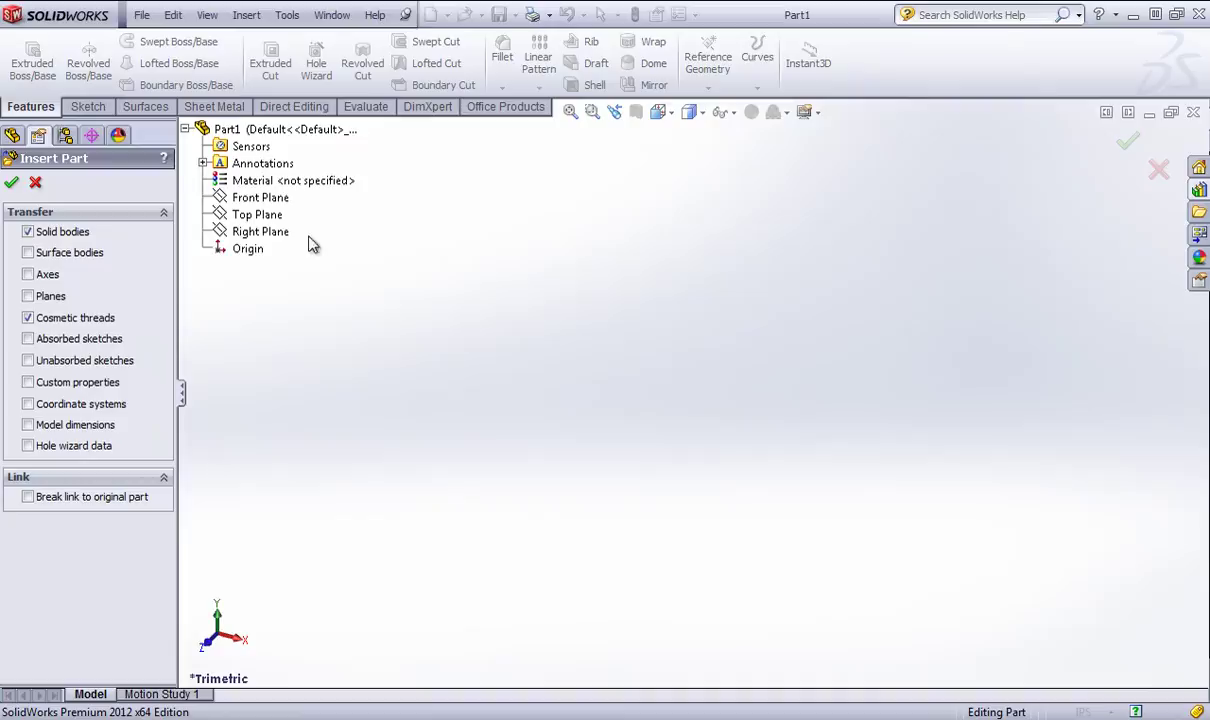
click(13, 182)
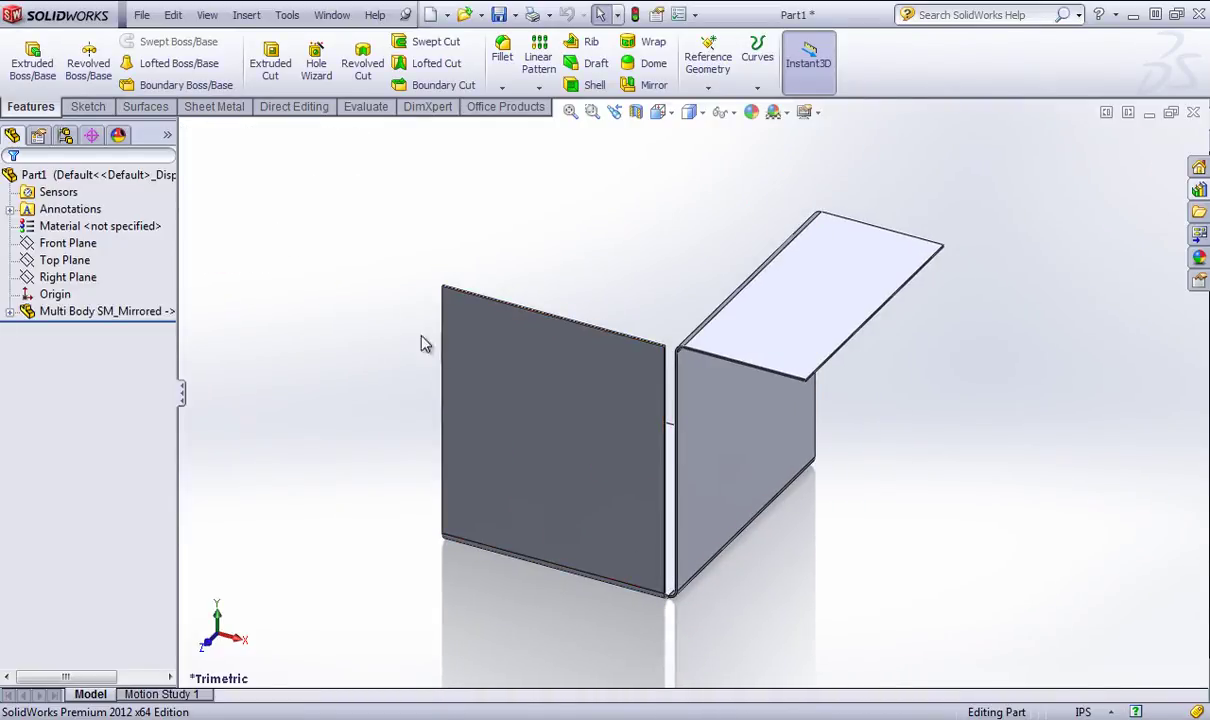
middle_drag(421, 344, 529, 354)
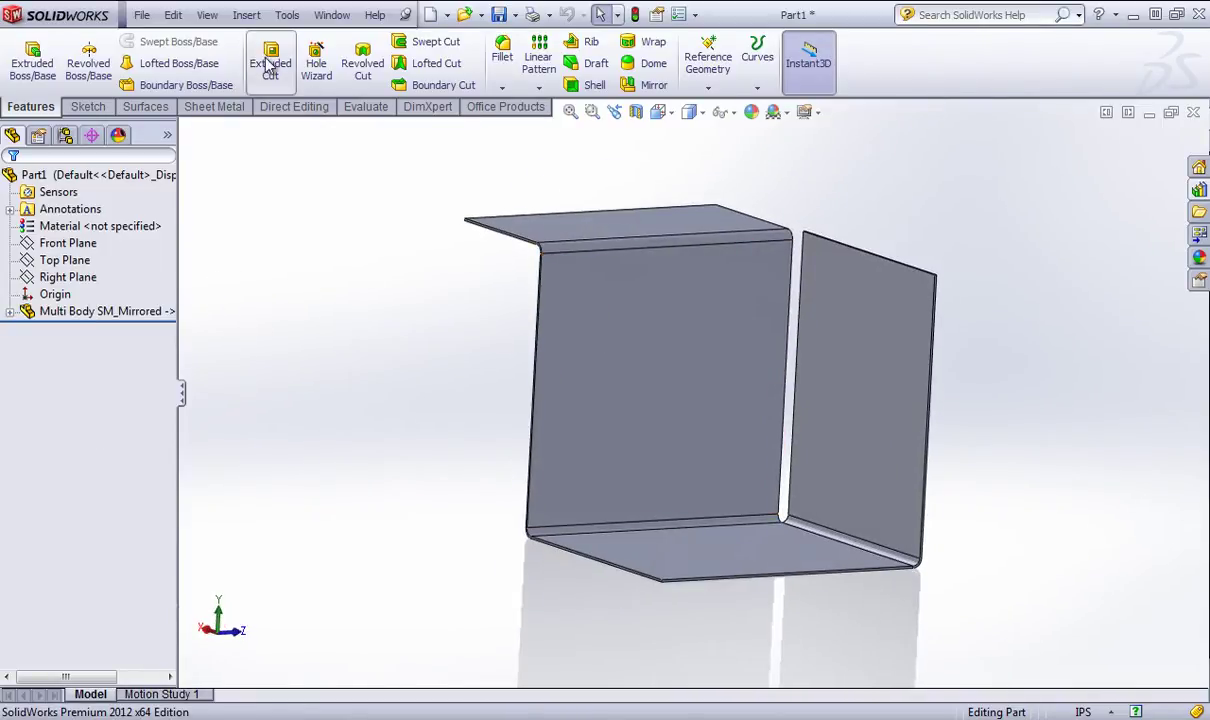
List the external references of Multi Body SM_Mirrored in the widened feature tree.
click(243, 16)
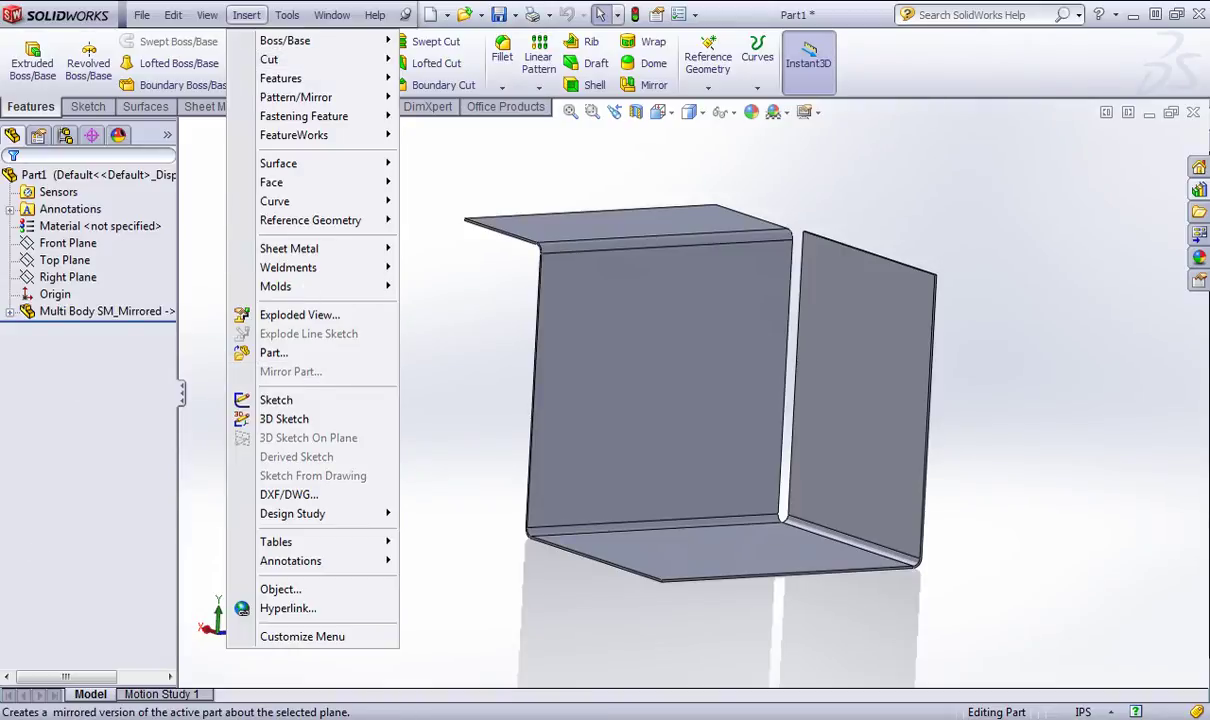
click(99, 446)
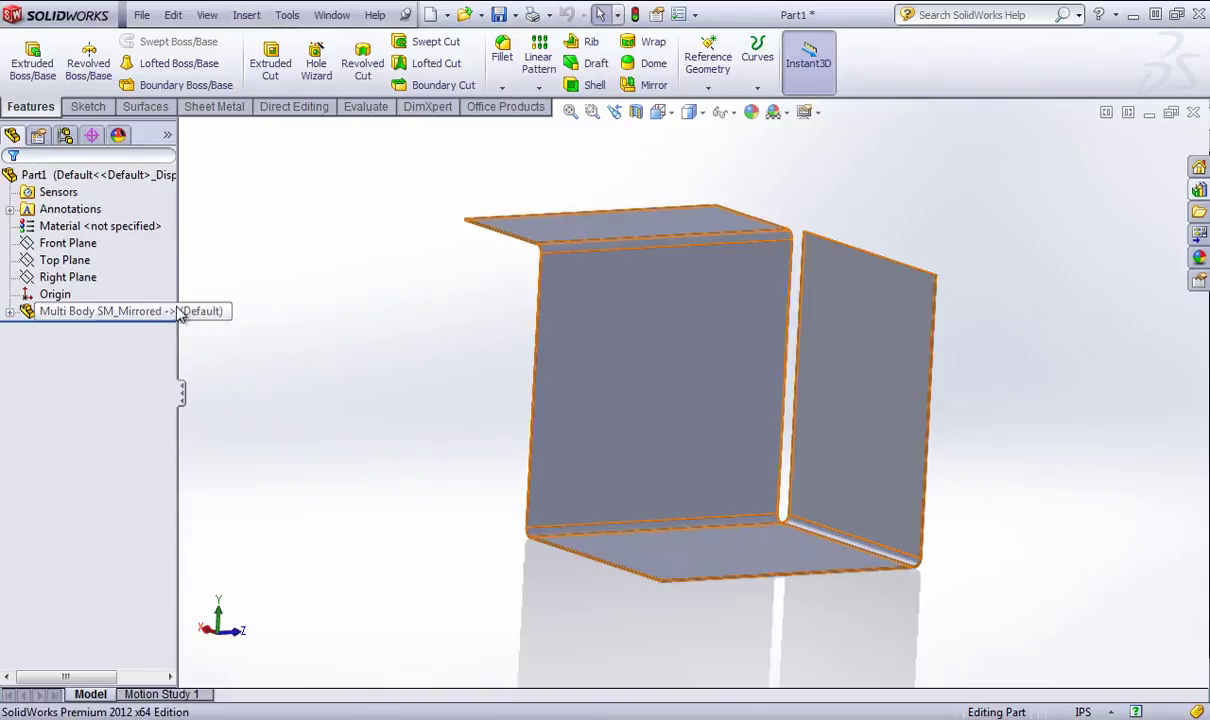
drag(178, 291, 199, 290)
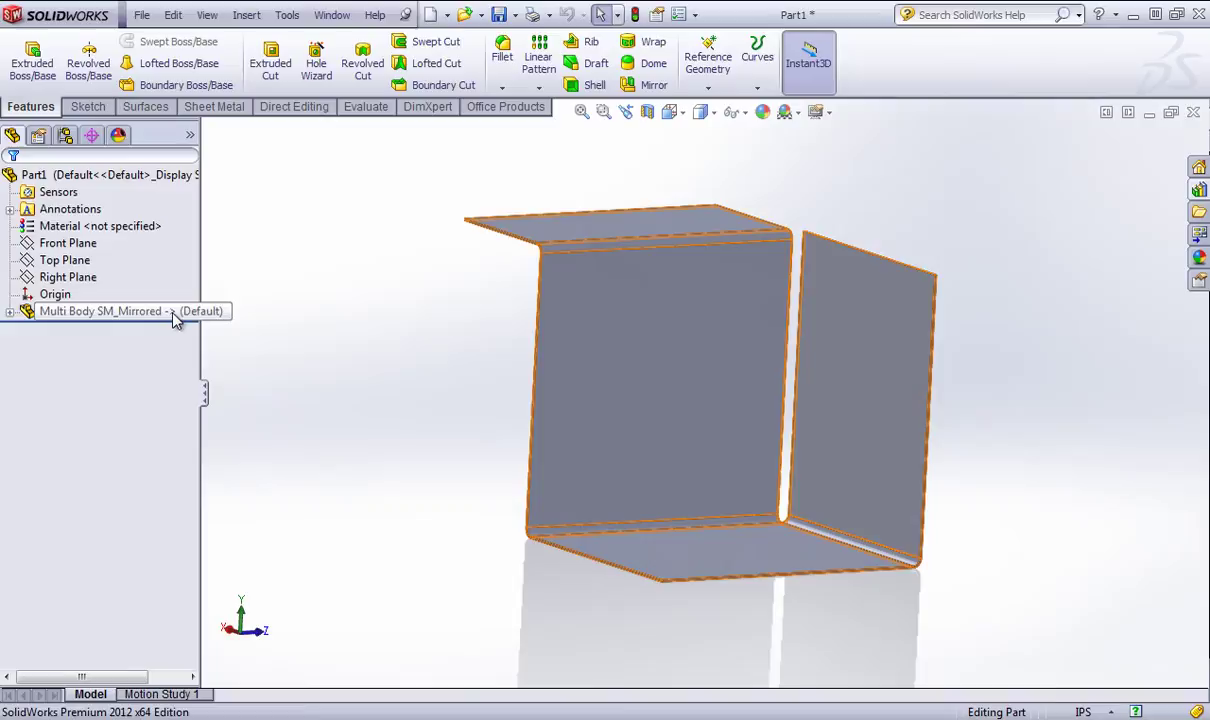
right_click(110, 316)
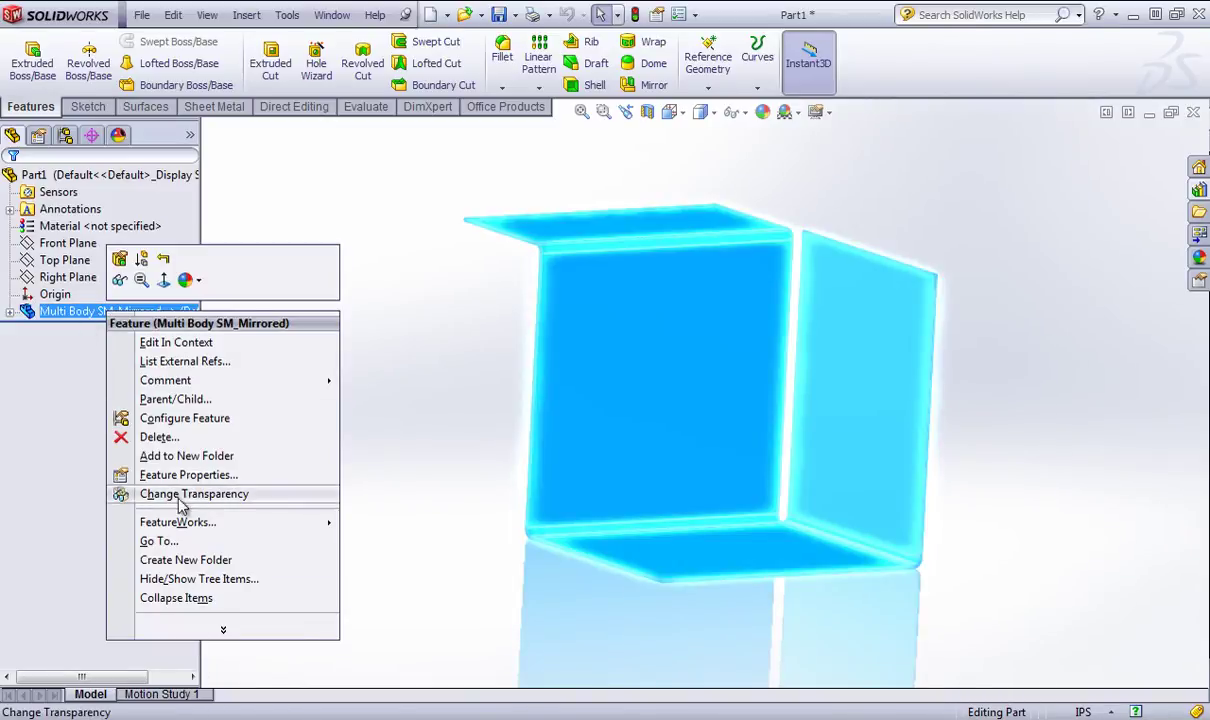
click(185, 361)
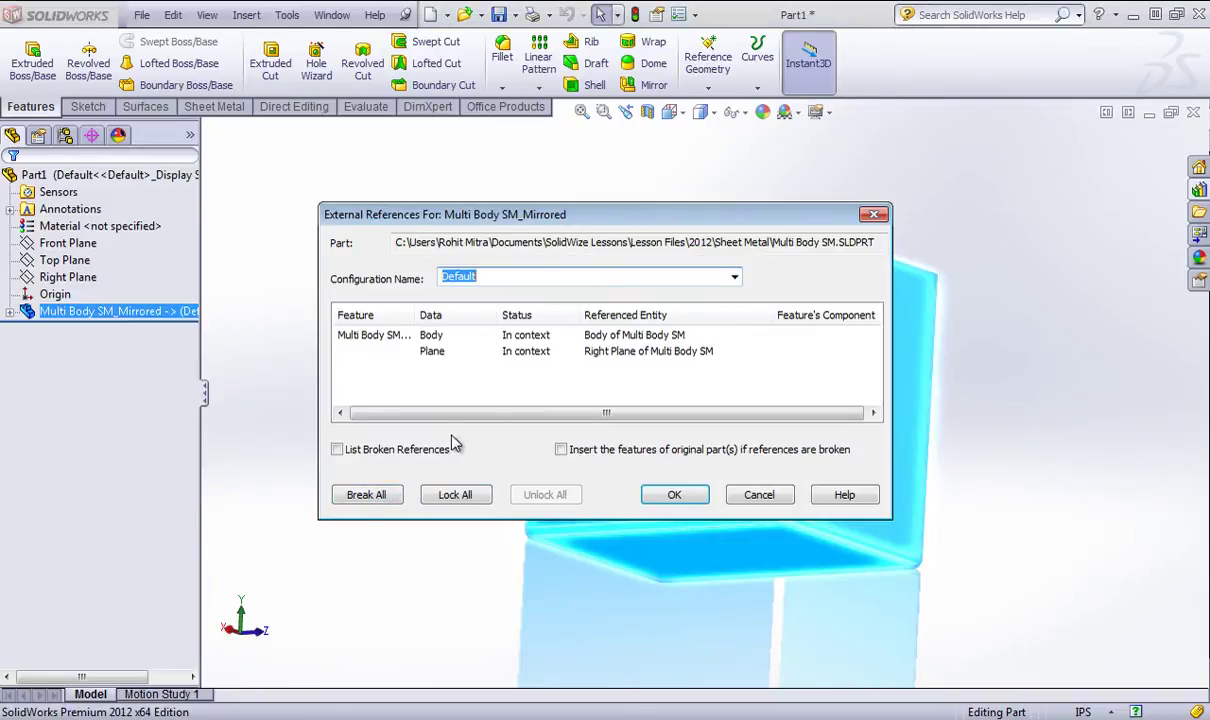
click(759, 495)
click(364, 221)
Switch to the Multi Body SM window and orbit its Edge-Flange1 body from several angles.
click(332, 14)
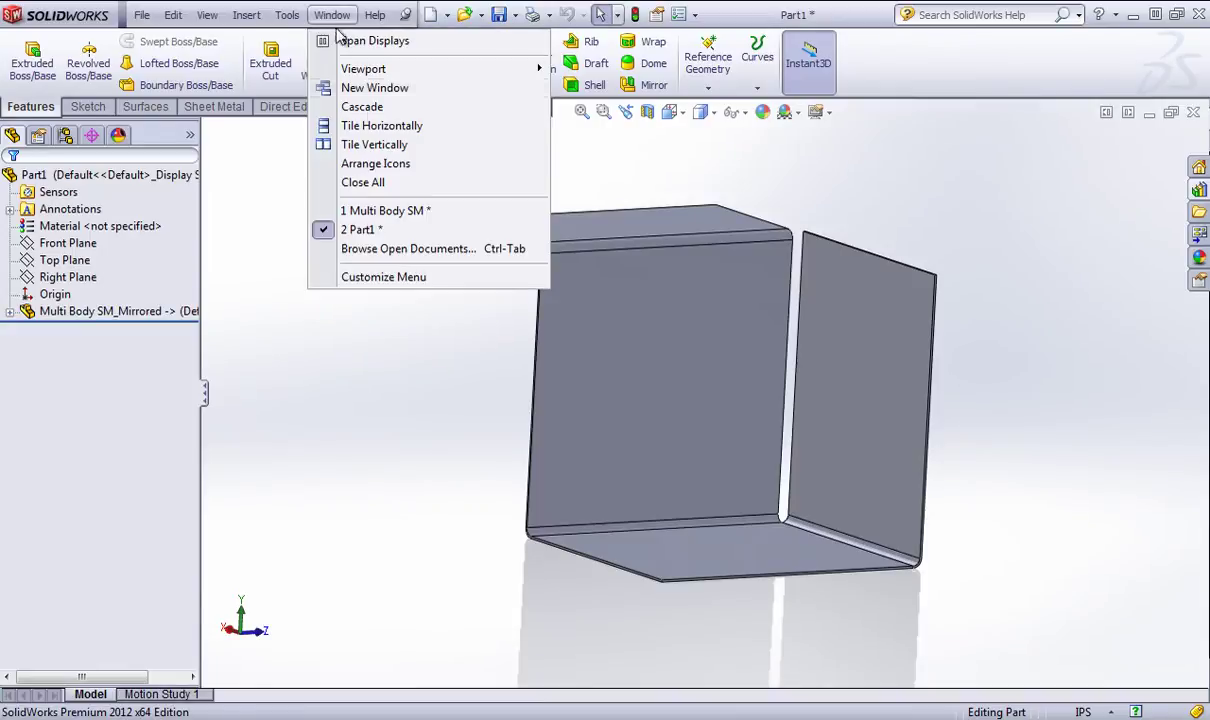
click(394, 214)
click(392, 225)
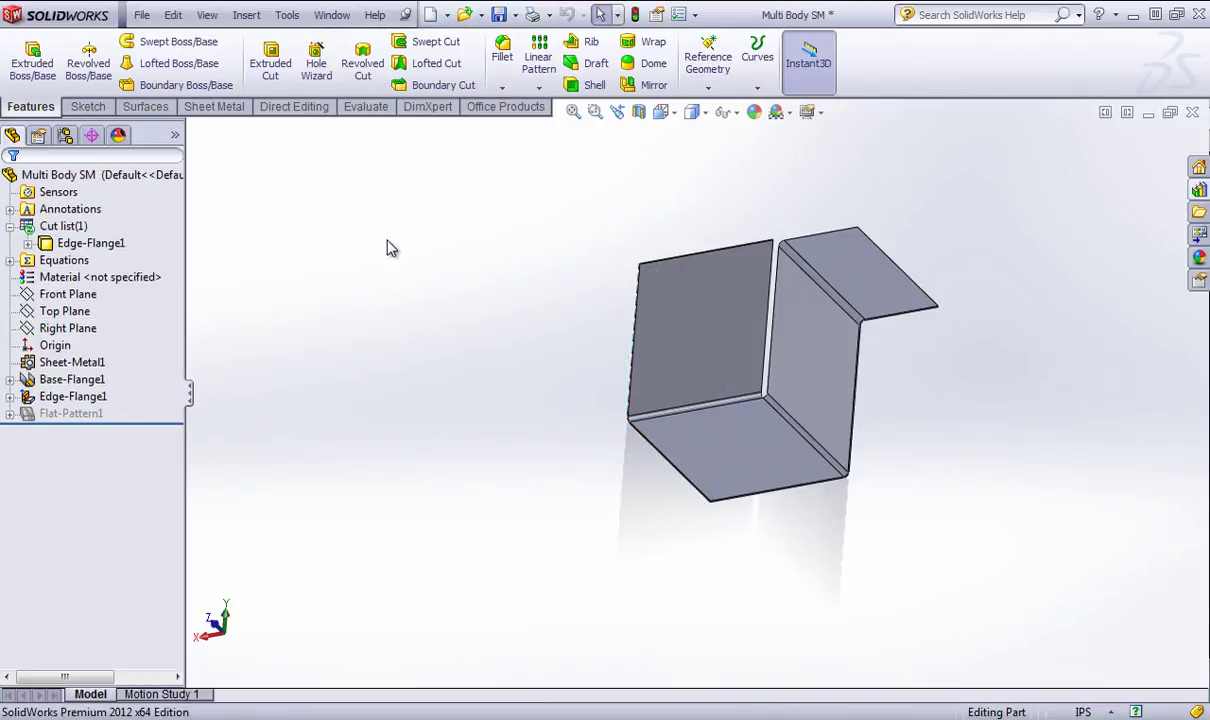
mouse_move(389, 248)
middle_down()
mouse_move(356, 238)
mouse_move(405, 221)
mouse_move(396, 230)
middle_up()
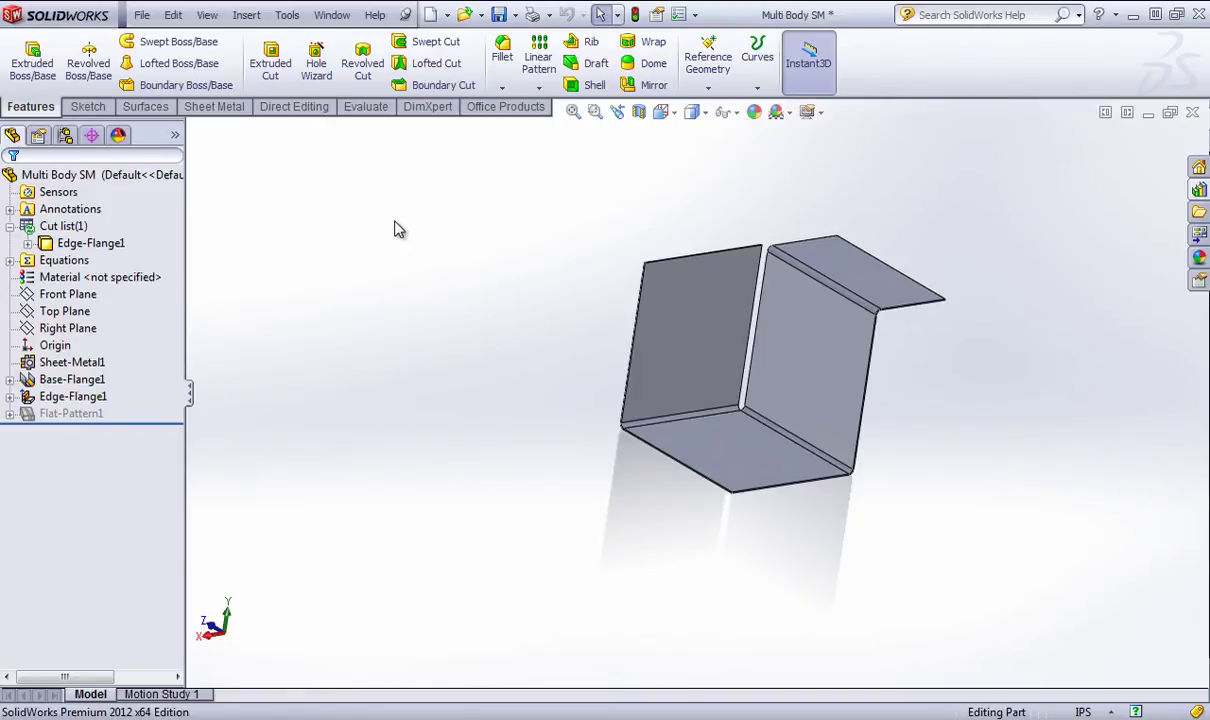
middle_drag(650, 395, 613, 286)
middle_drag(613, 442, 641, 418)
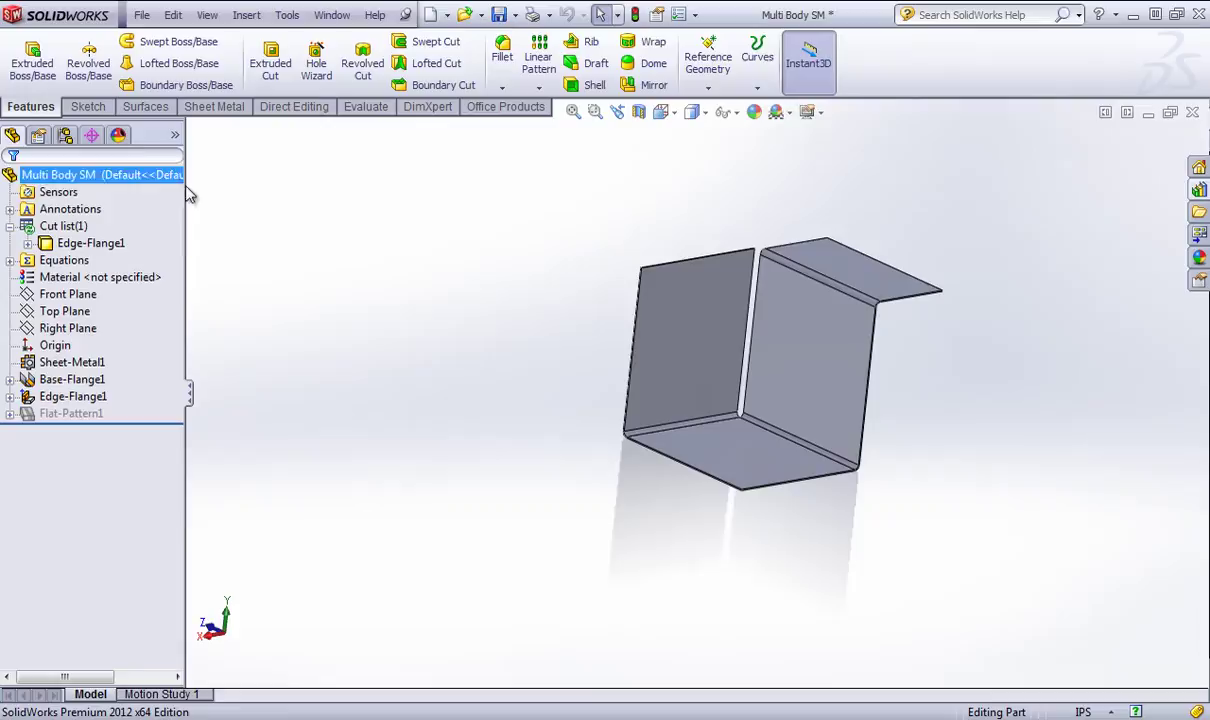
Mirror the Edge-Flange1 body across its end face as Mirror3 and fit an isometric view.
click(650, 85)
click(76, 378)
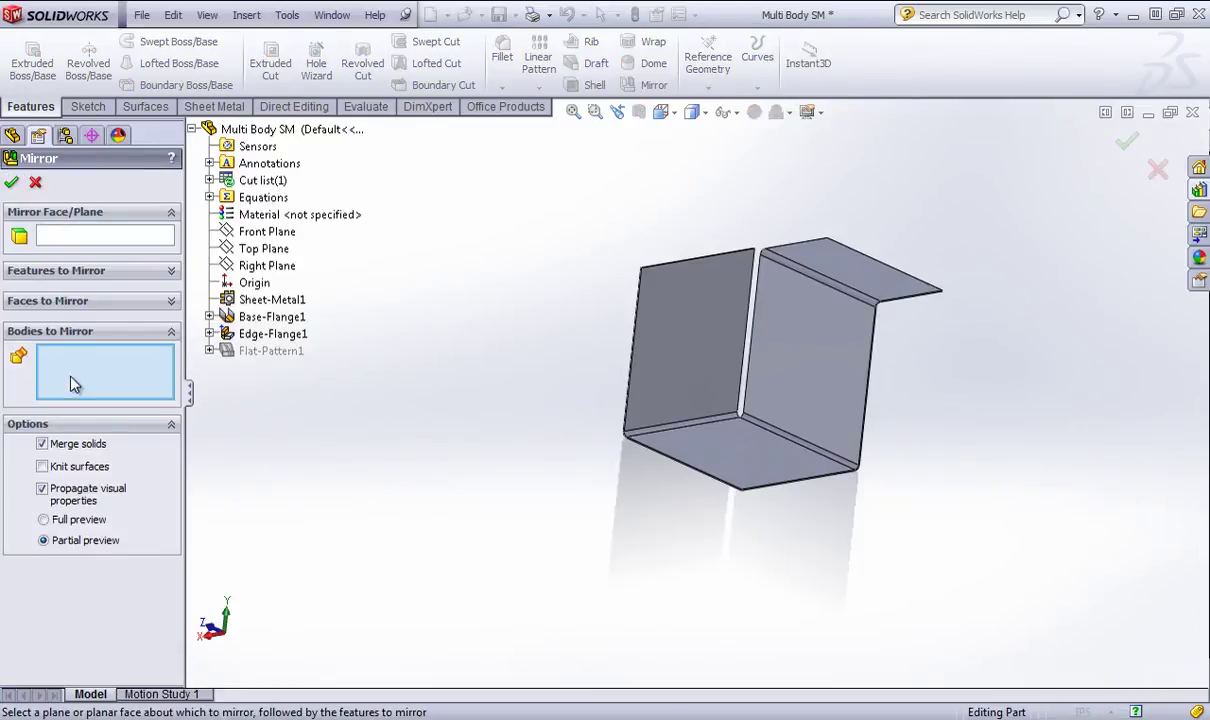
click(824, 405)
scroll(610, 289, down, 5)
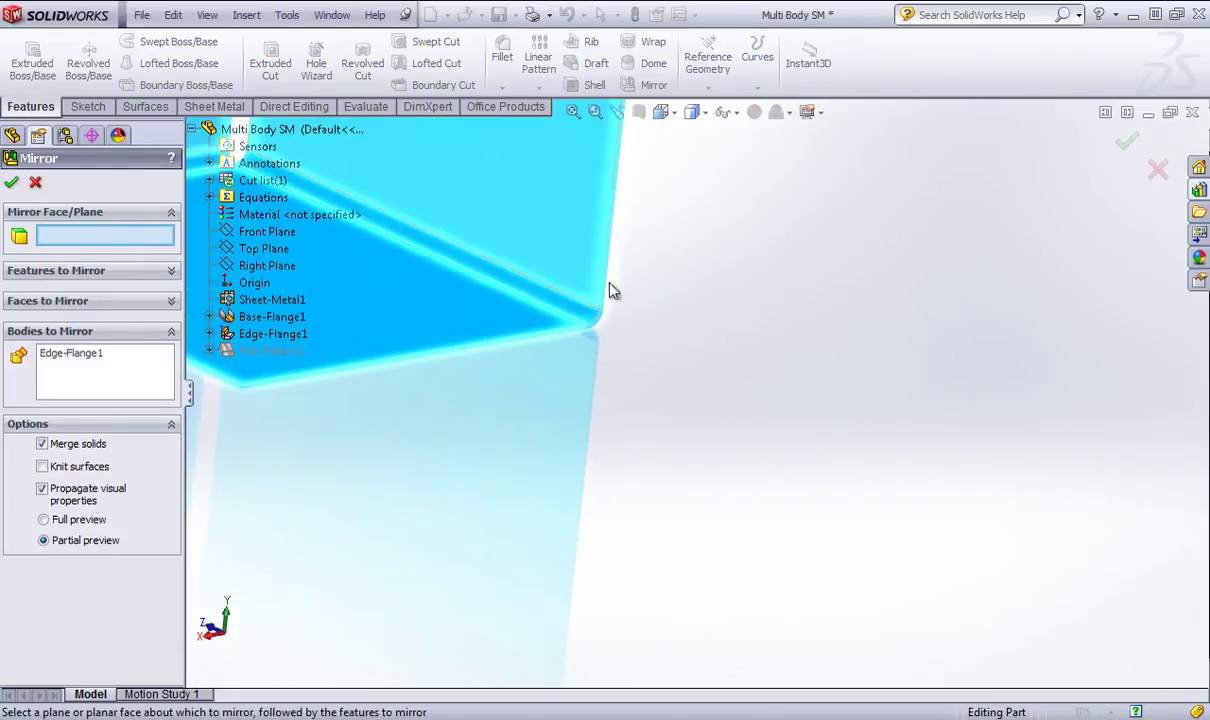
click(608, 290)
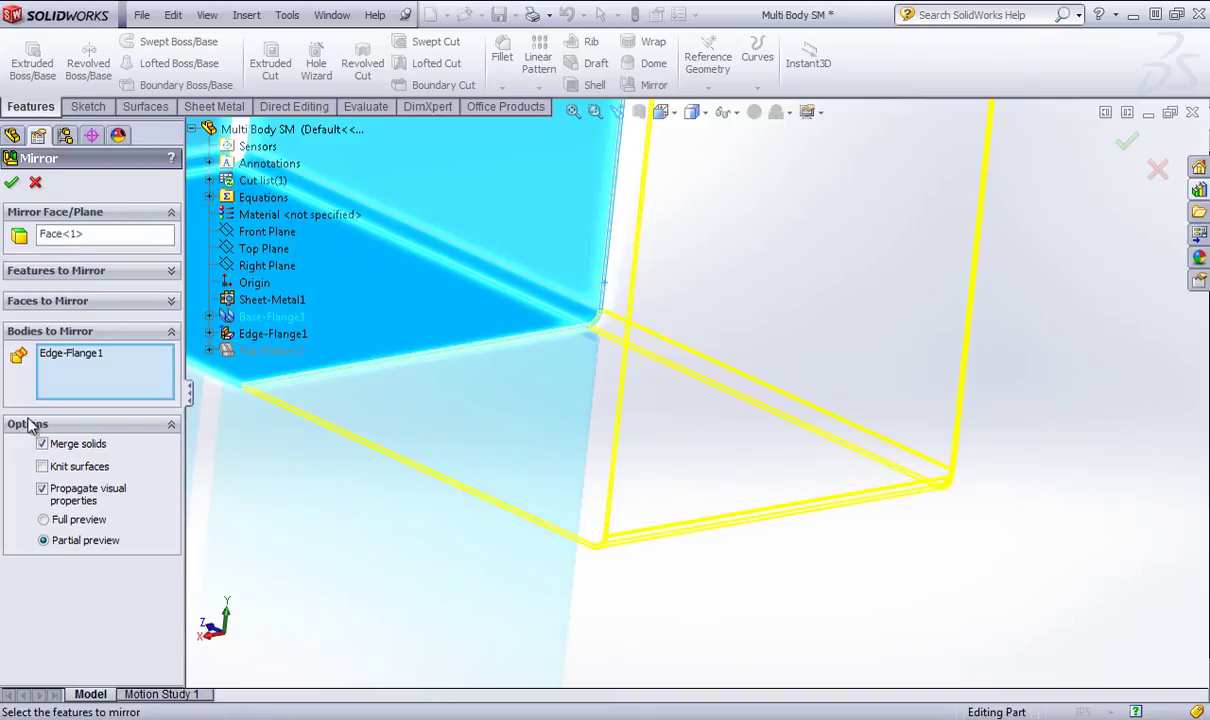
click(12, 181)
middle_drag(744, 445, 659, 435)
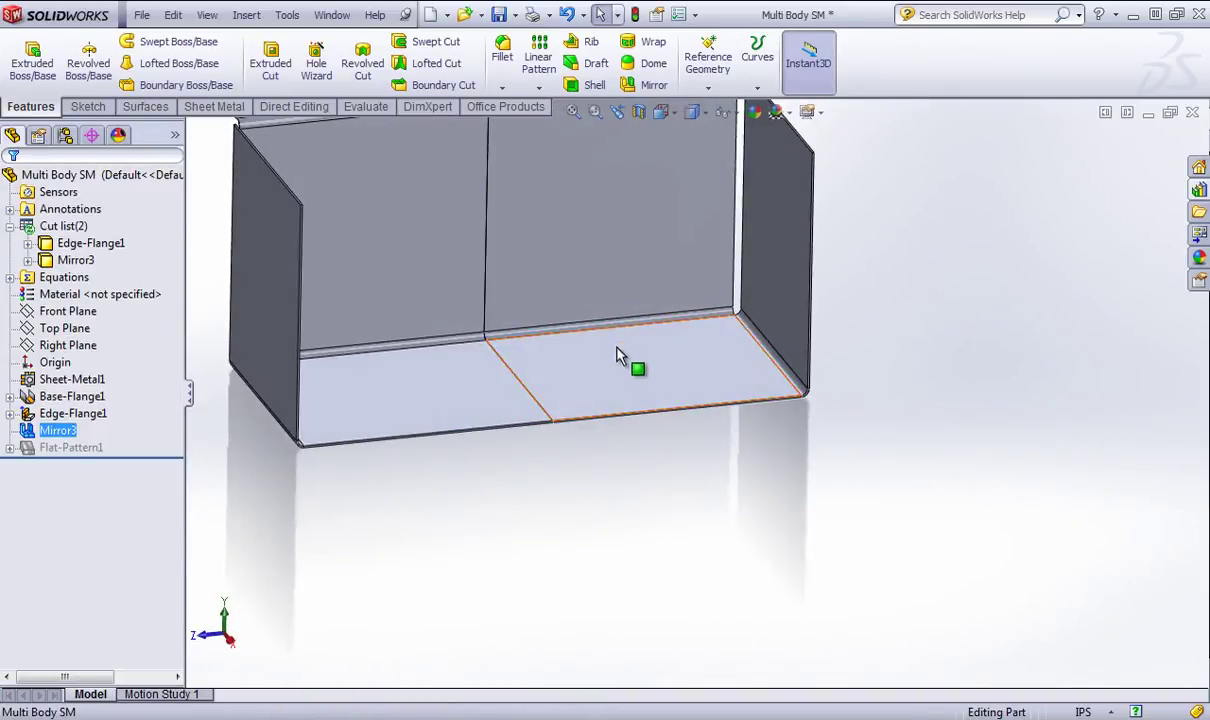
key(ctrl+7)
click(214, 106)
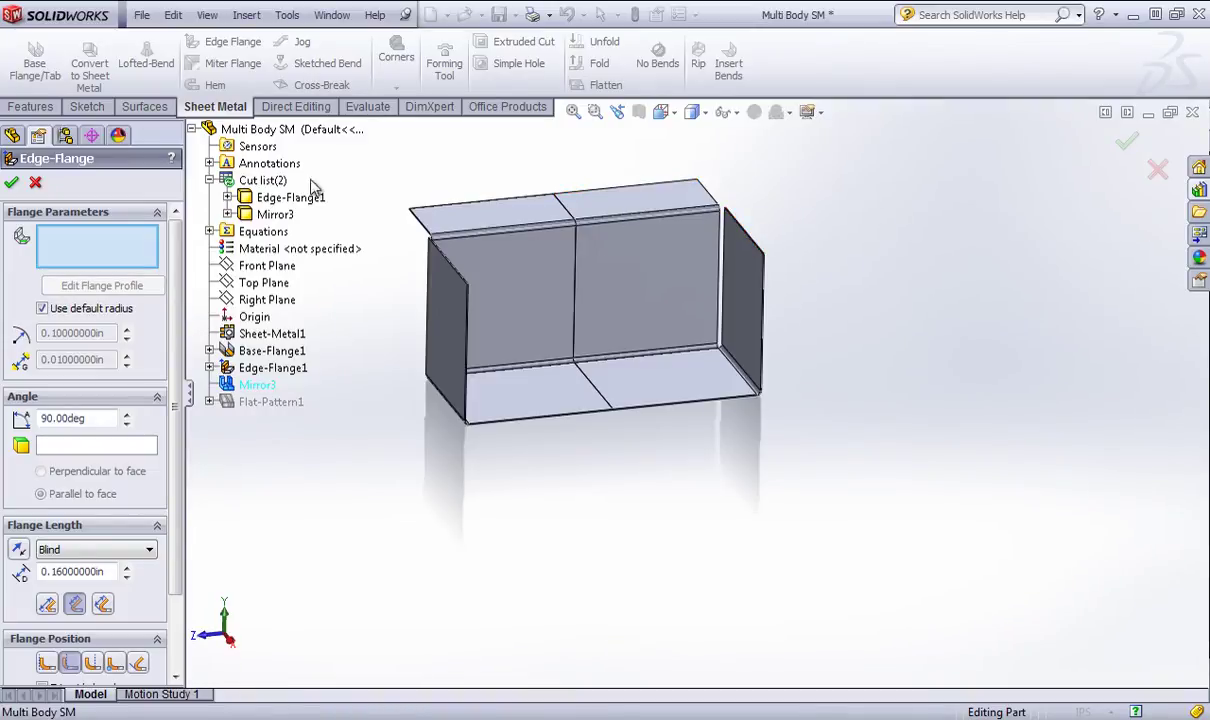
Cancel the Edge Flange and close a Base Flange attempt without changes.
click(33, 182)
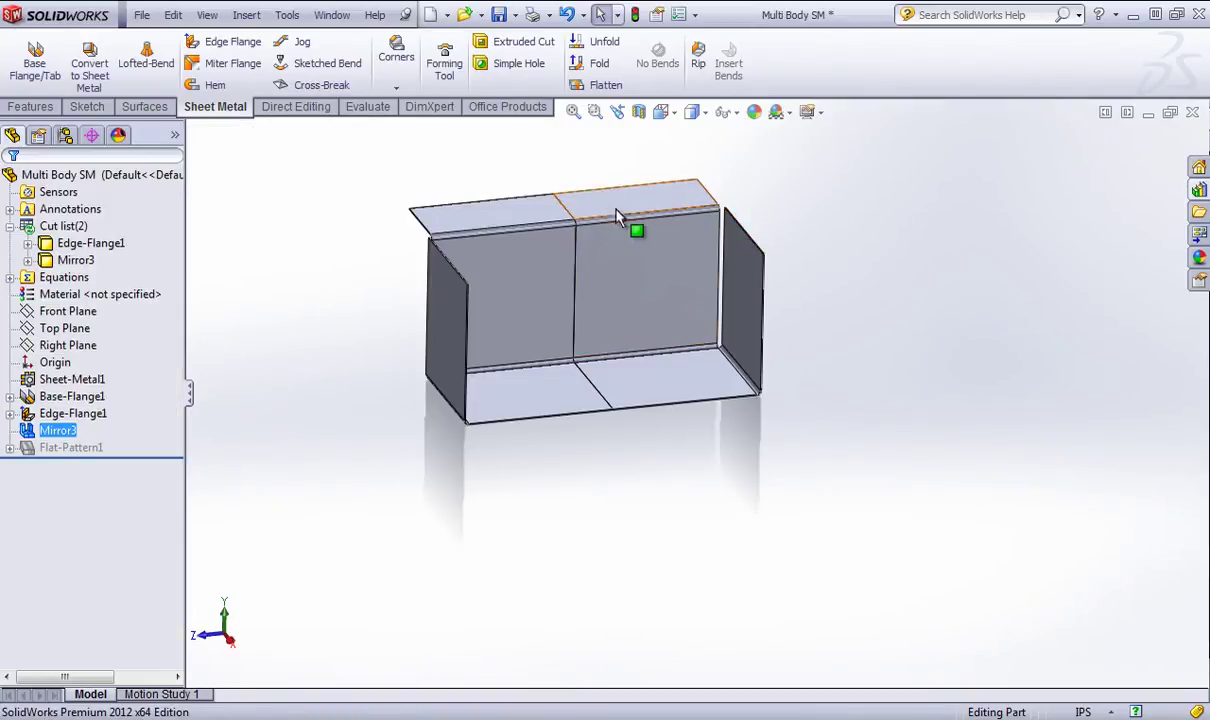
middle_drag(707, 351, 752, 160)
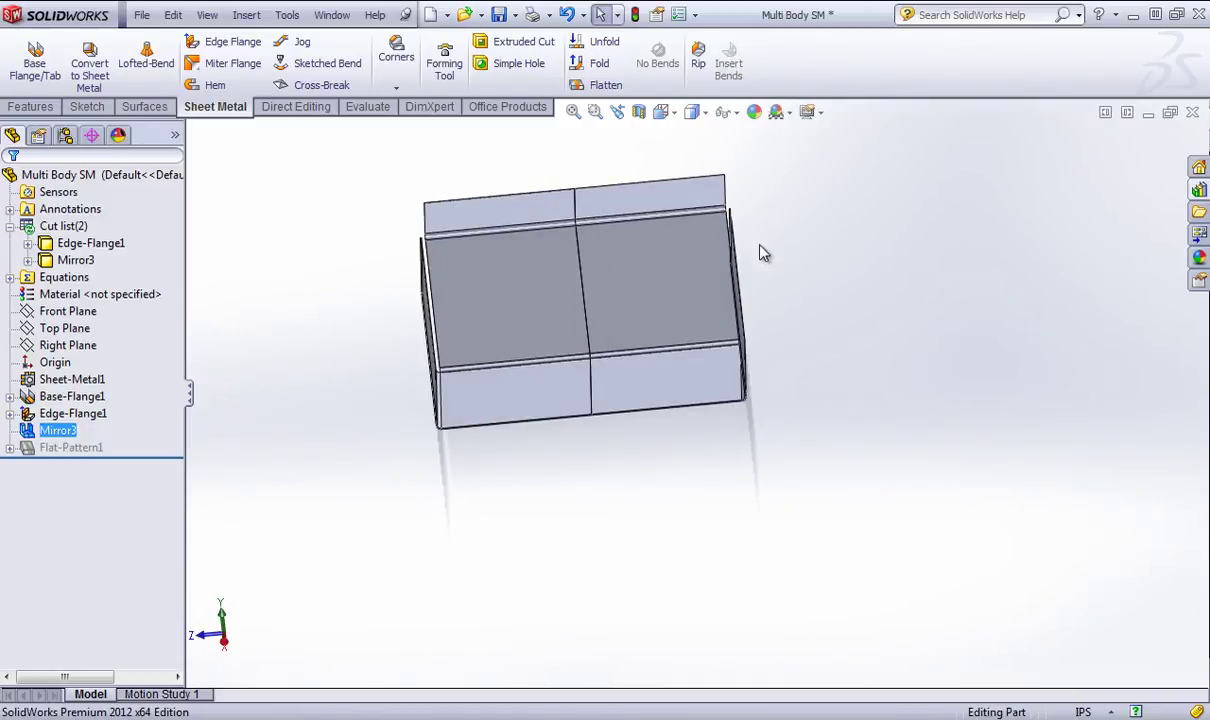
scroll(717, 231, down, 2)
click(36, 62)
click(11, 182)
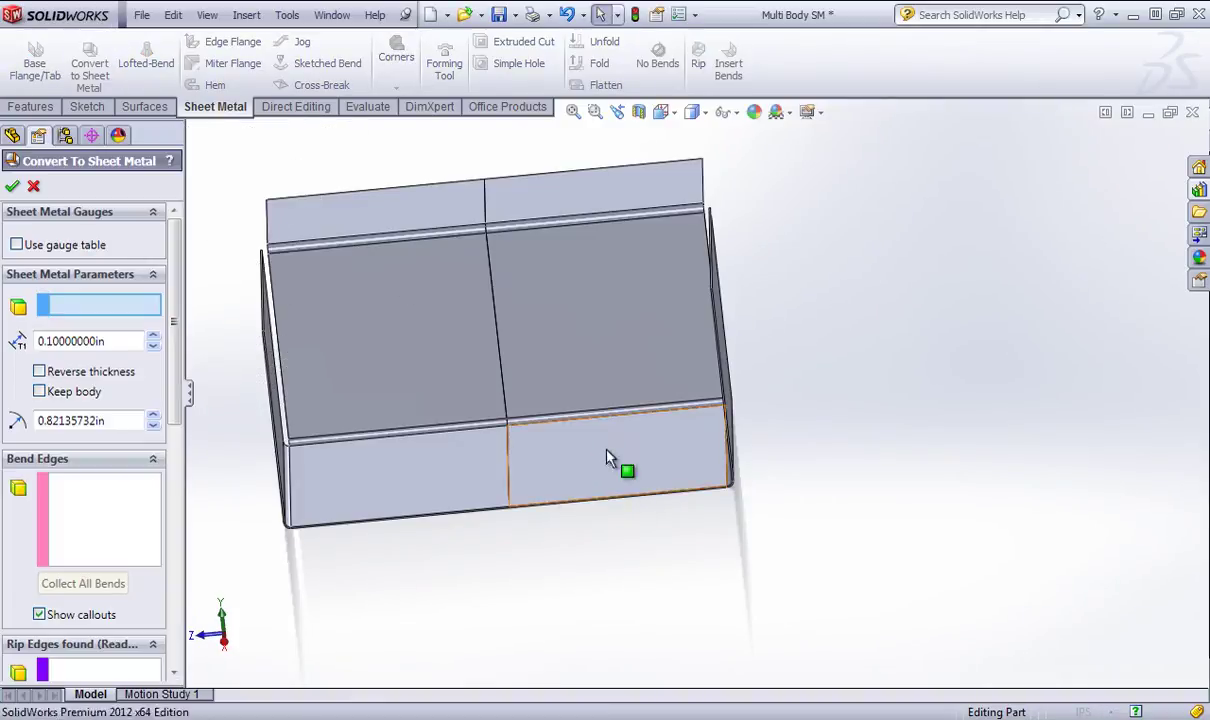
Try converting the mirrored half to sheet metal with Collect All Bends, then cancel after the error.
click(613, 462)
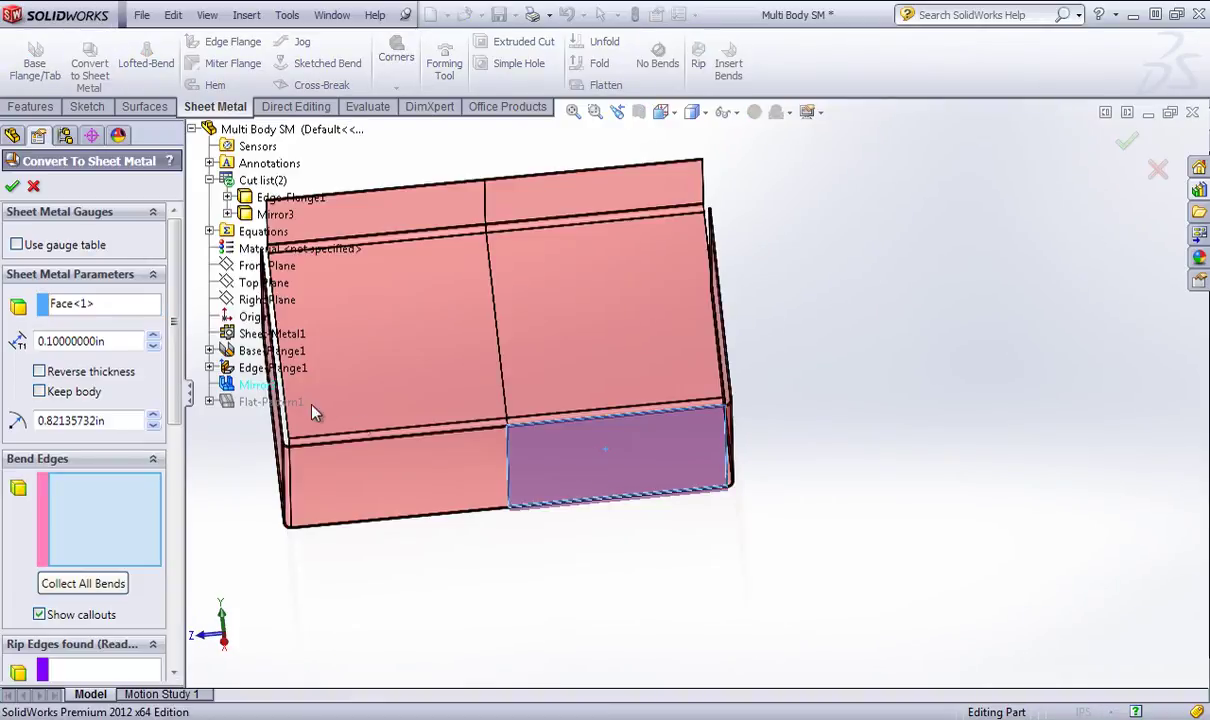
click(86, 587)
click(569, 358)
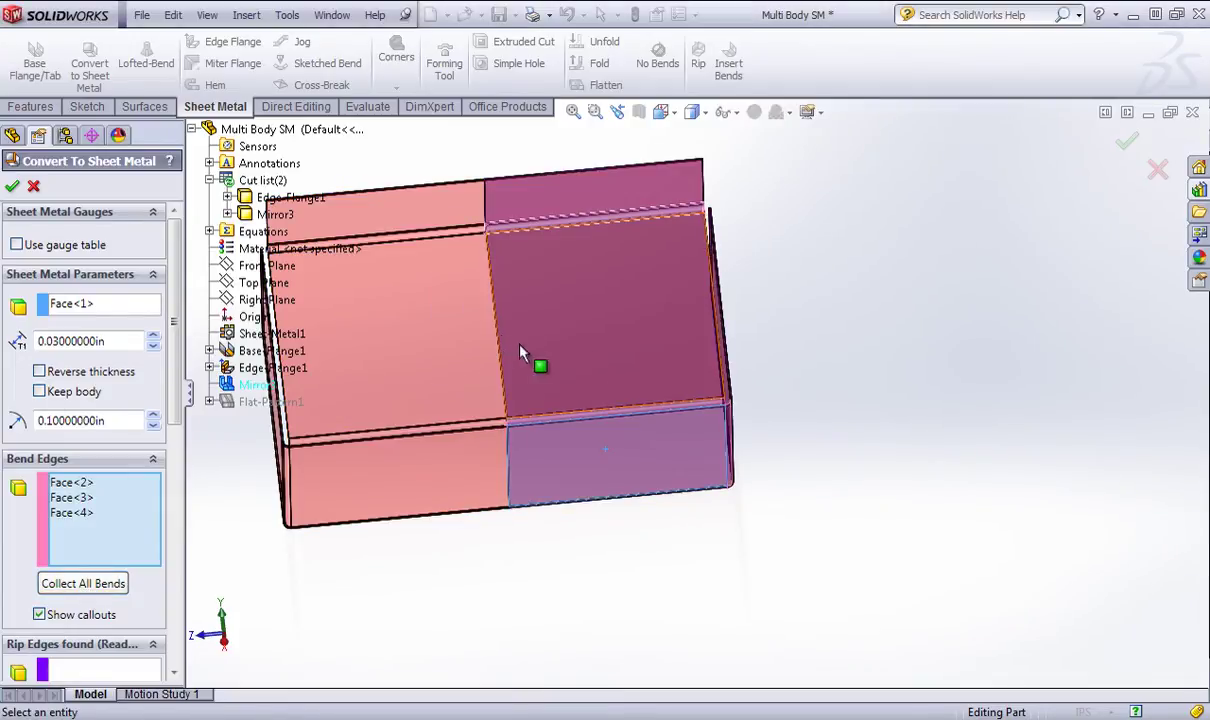
click(14, 188)
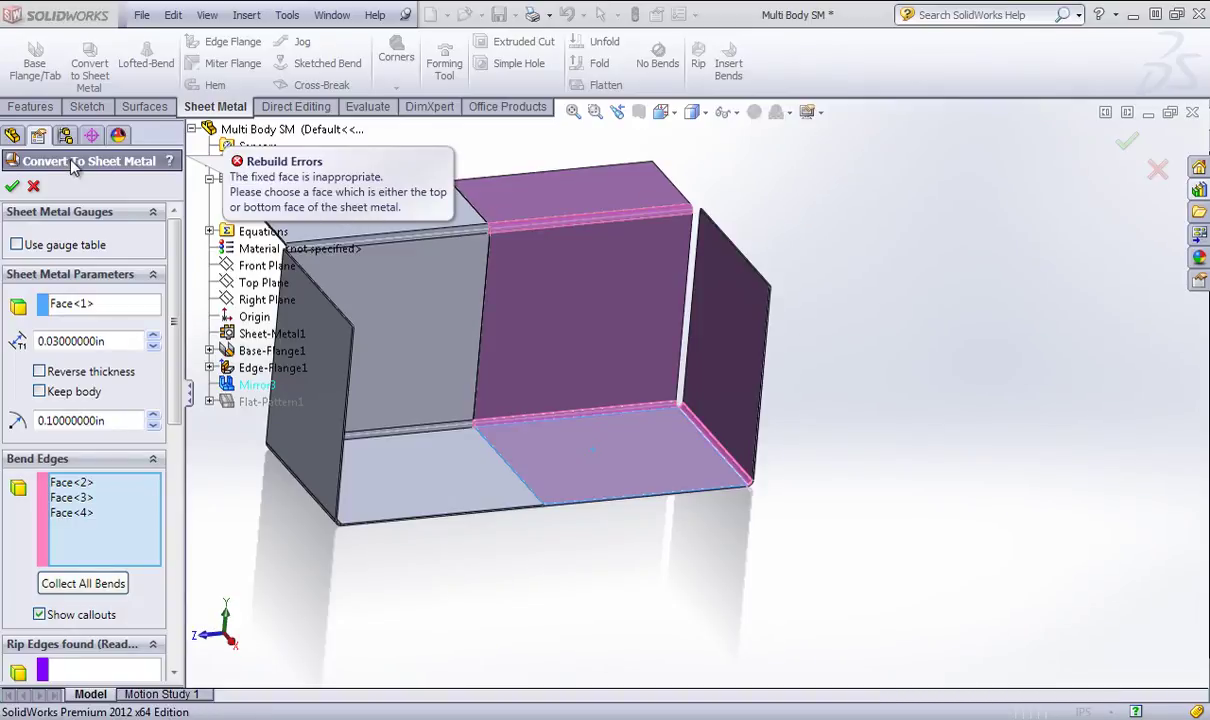
click(33, 188)
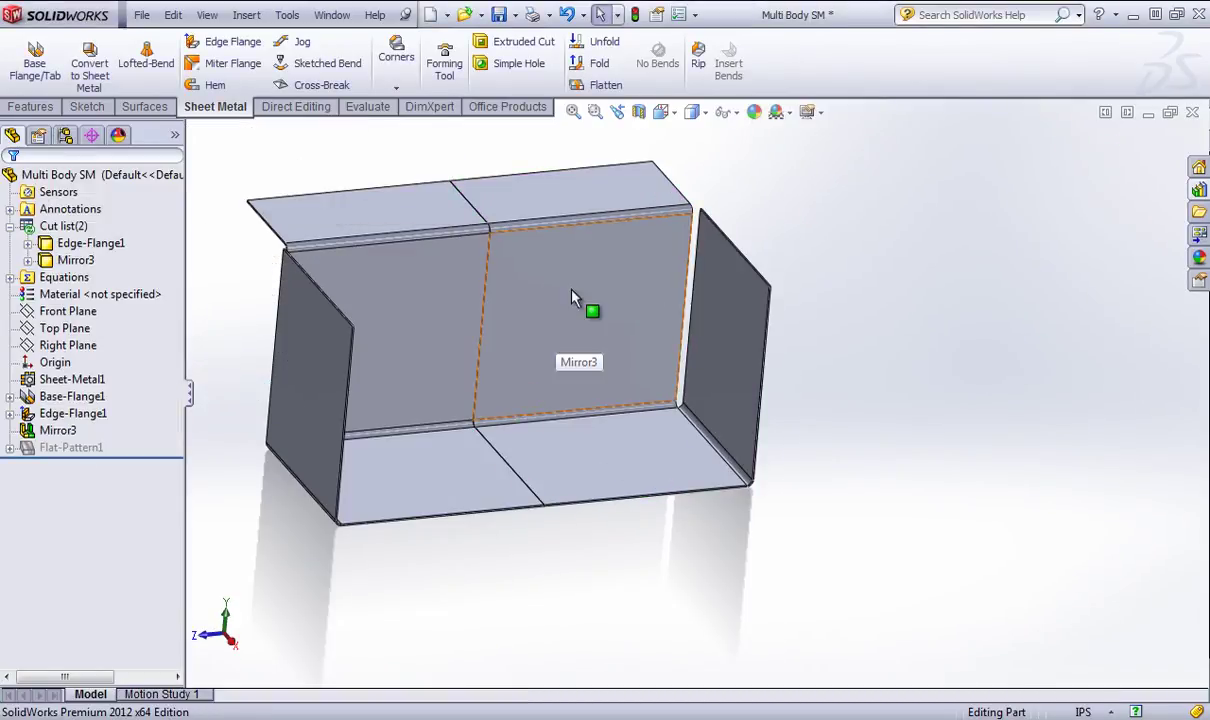
middle_drag(856, 284, 818, 273)
Delete the Mirror3 feature and confirm.
right_click(57, 430)
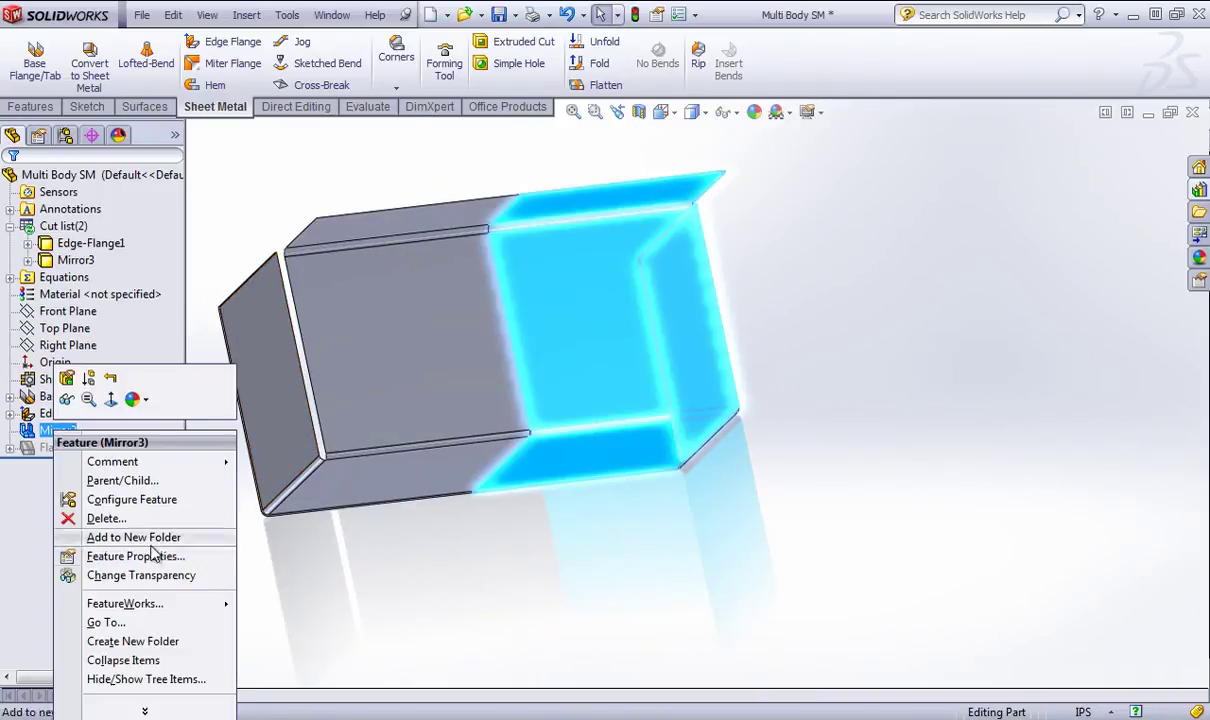
click(106, 518)
click(1003, 396)
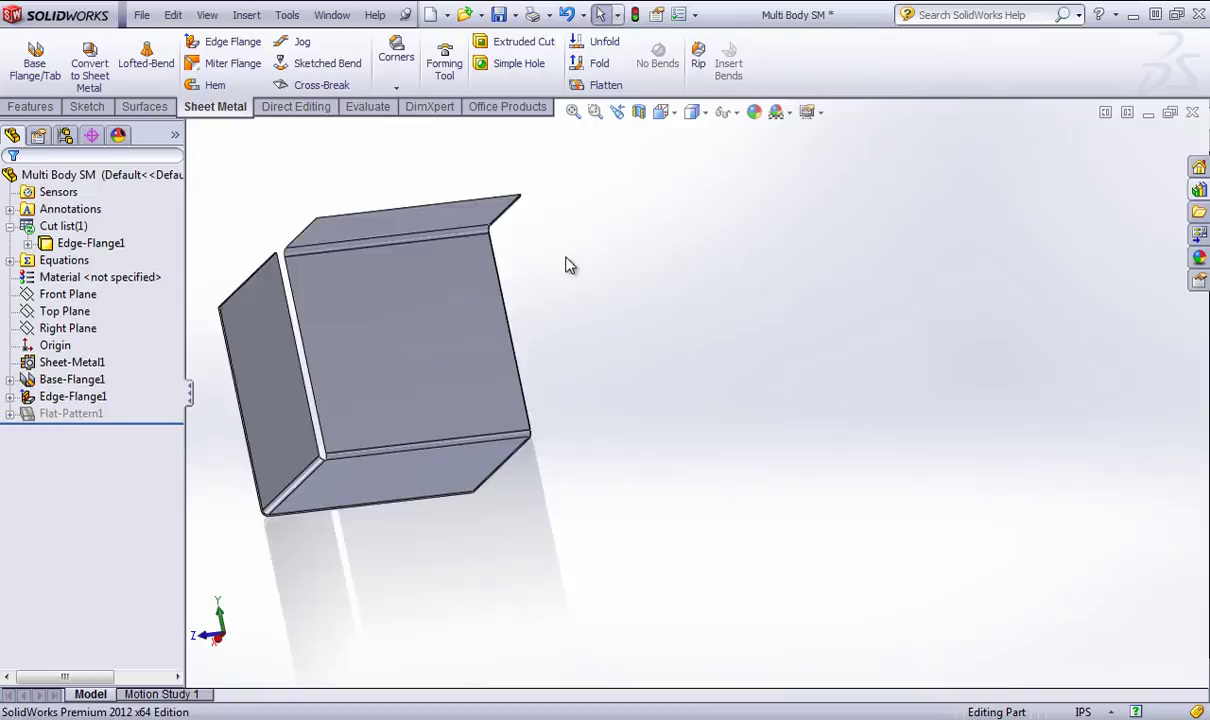
middle_drag(566, 265, 600, 272)
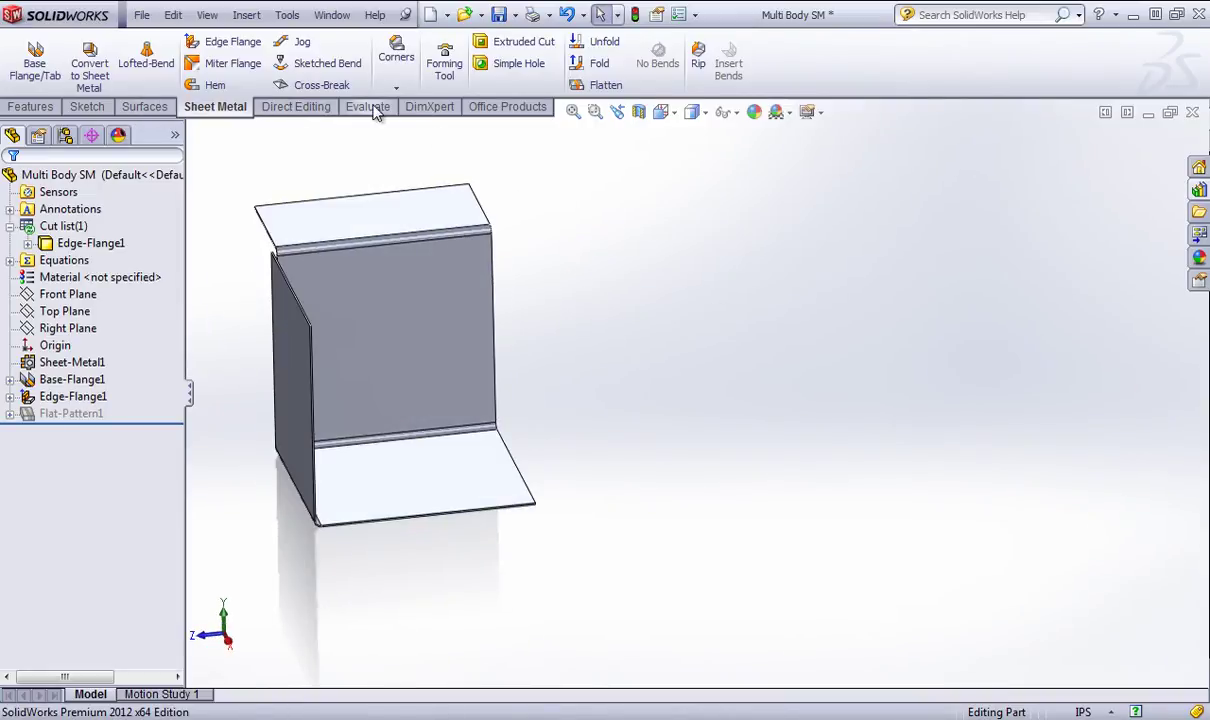
Copy the sheet-metal body in place with Move/Copy Body, accepting the no-move warning.
click(144, 106)
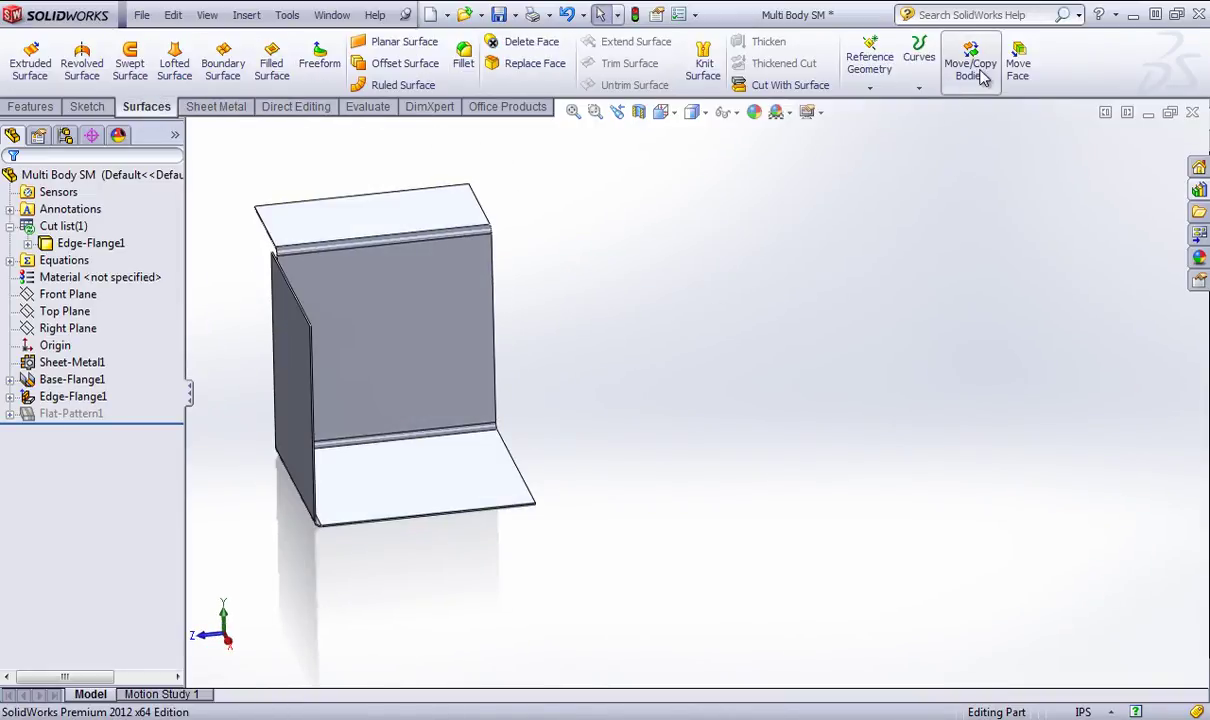
click(256, 14)
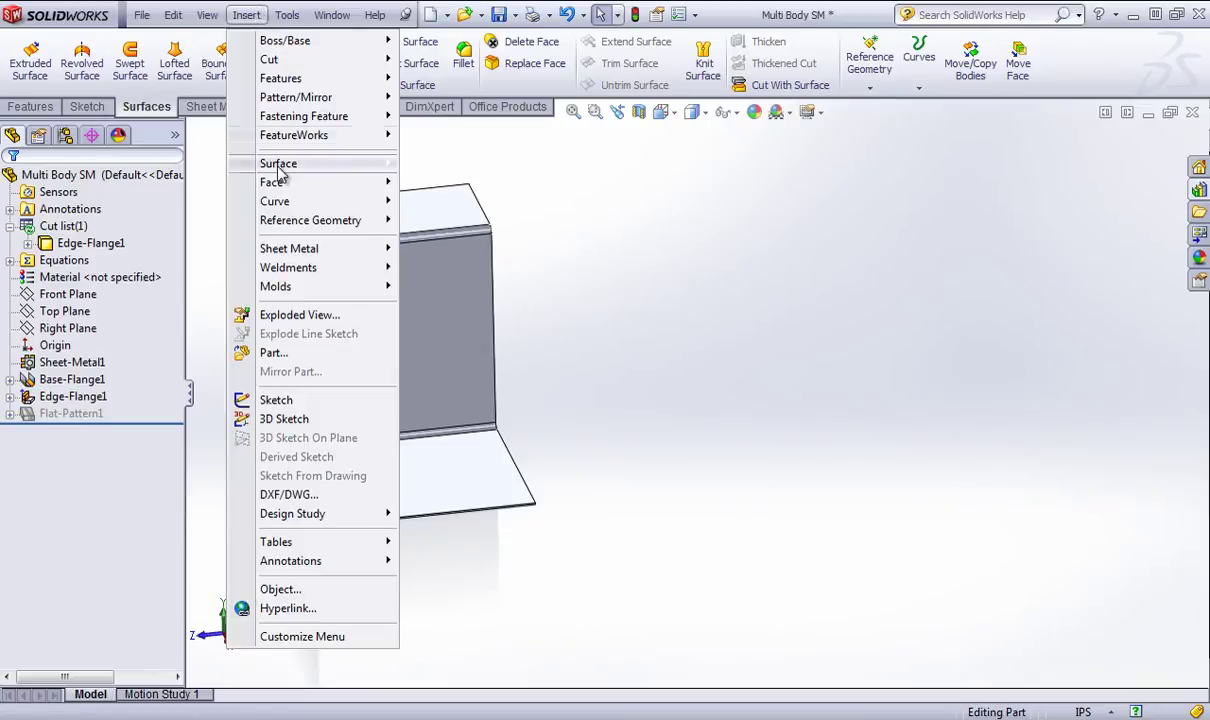
mouse_move(267, 274)
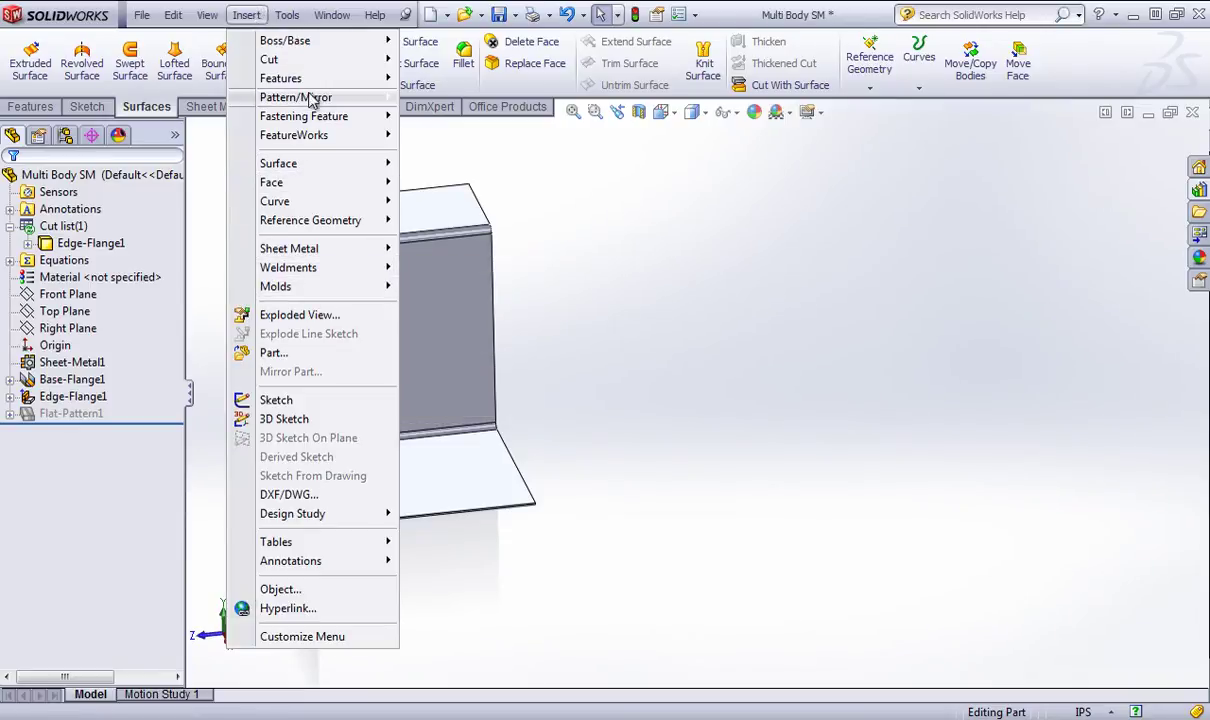
mouse_move(308, 79)
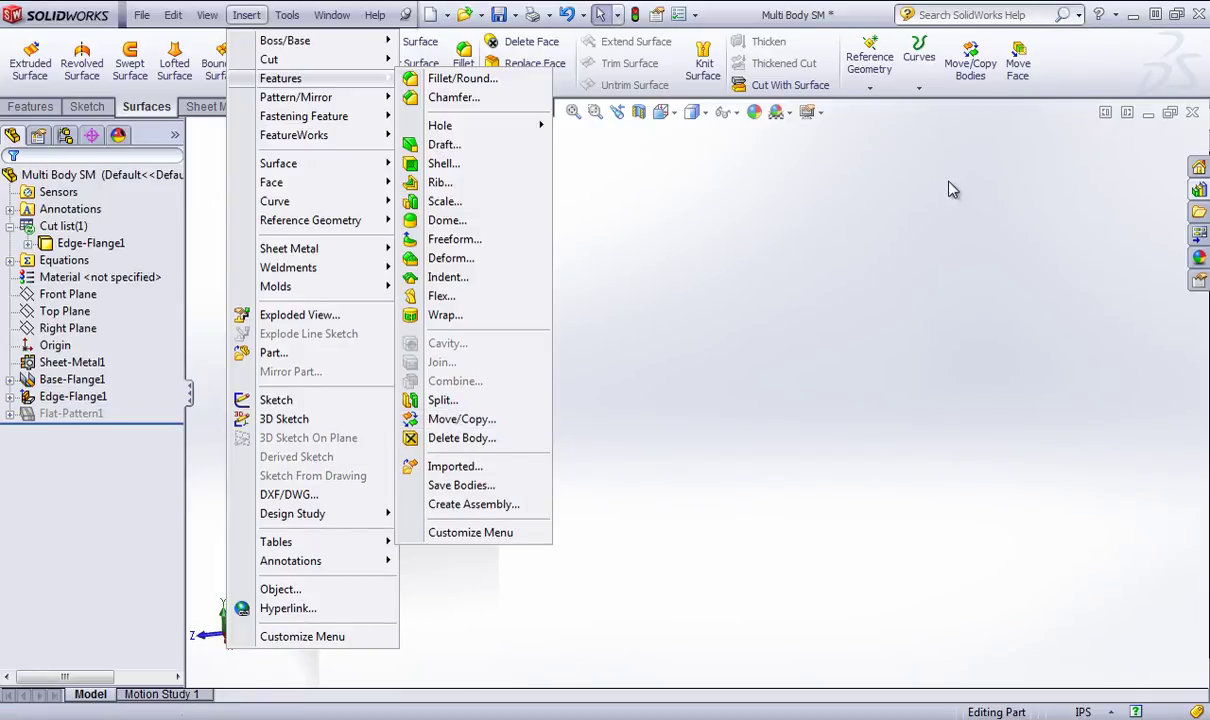
click(896, 171)
middle_drag(652, 302, 617, 296)
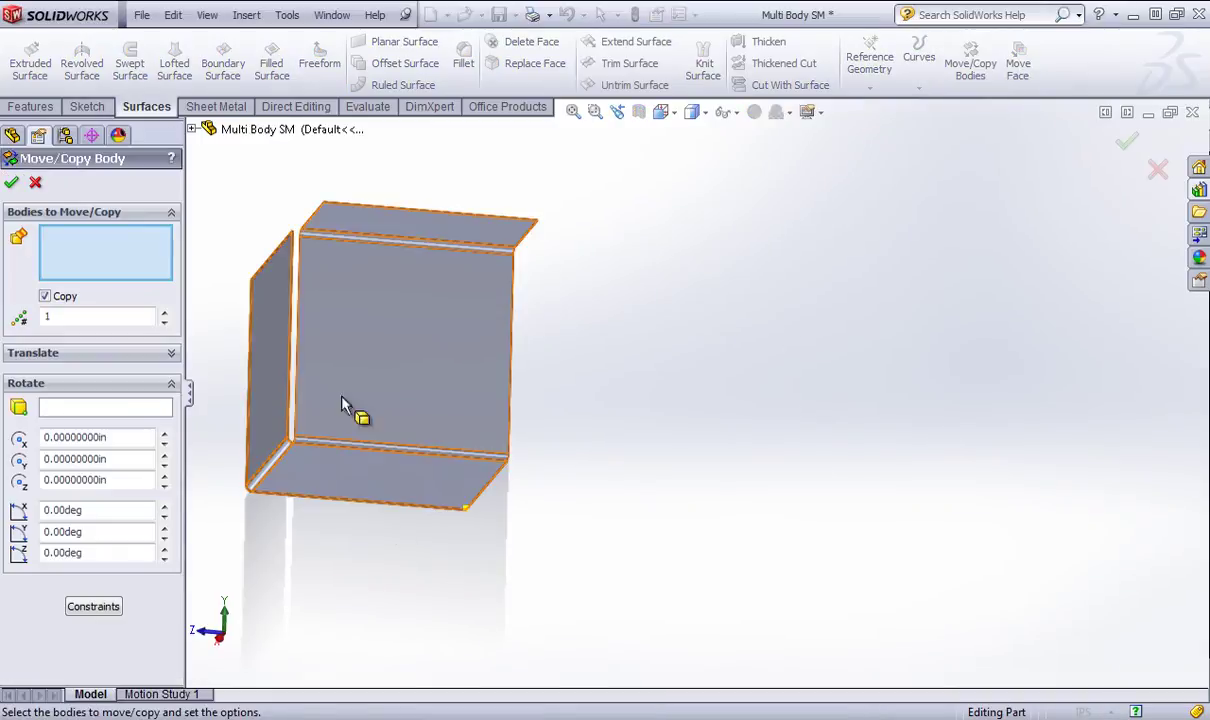
click(365, 345)
middle_drag(415, 452, 424, 419)
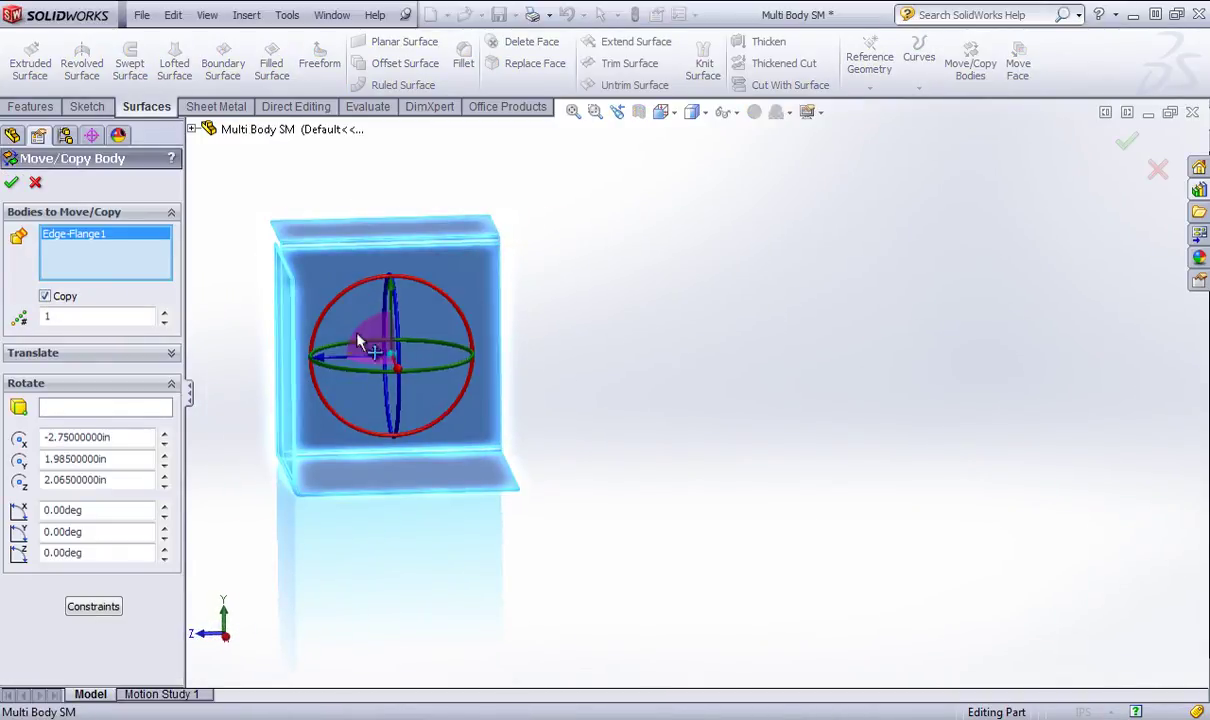
click(12, 184)
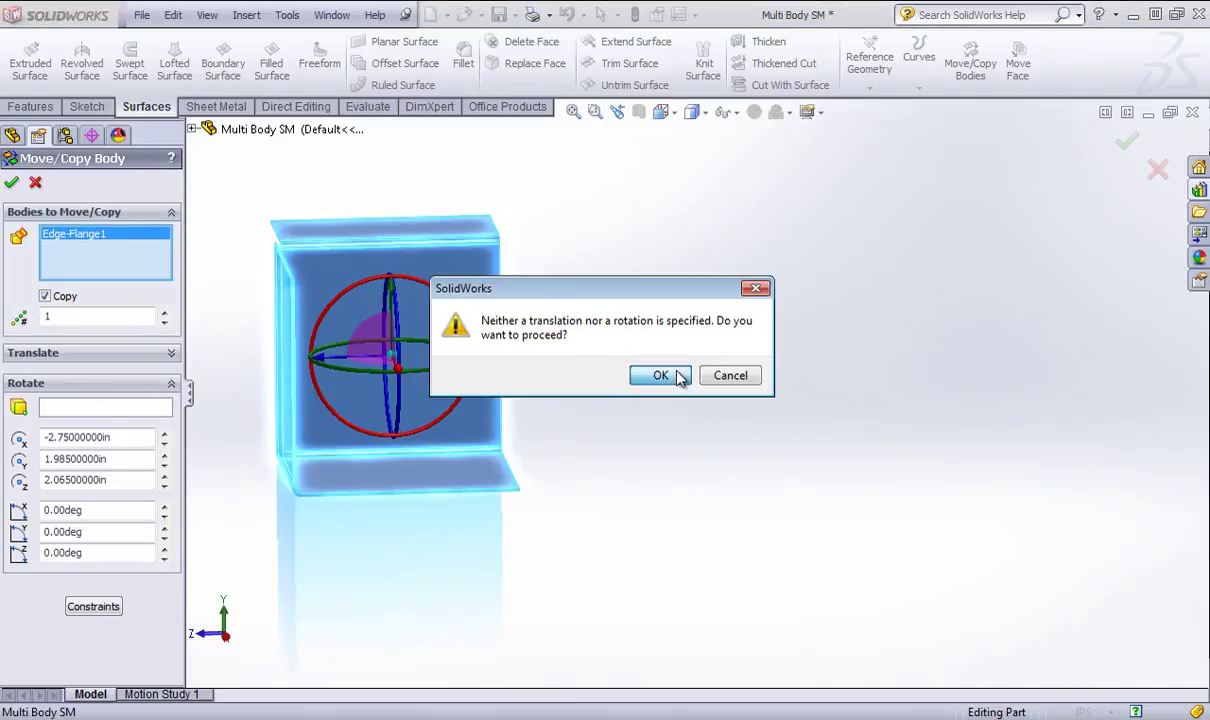
click(666, 376)
Check the cut-list bodies Edge-Flange1 and Body-Move/Copy1, then orbit the part.
click(62, 278)
click(90, 243)
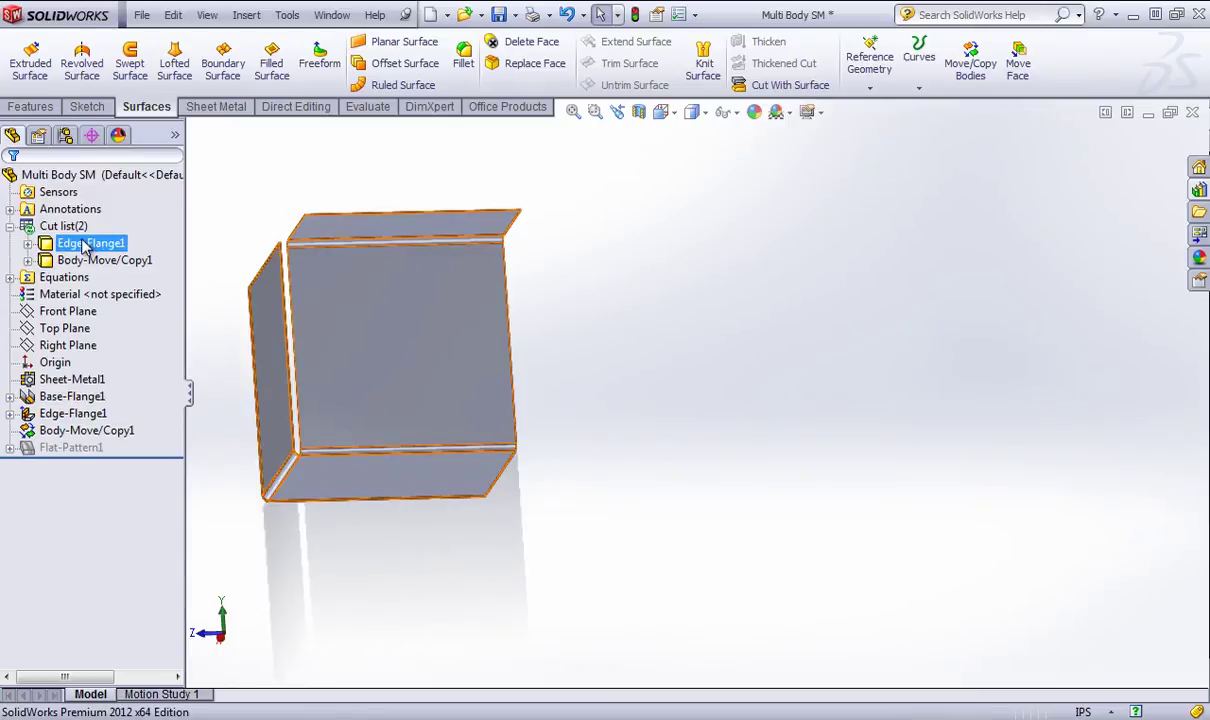
ctrl+click(104, 260)
key(Escape)
right_click(100, 242)
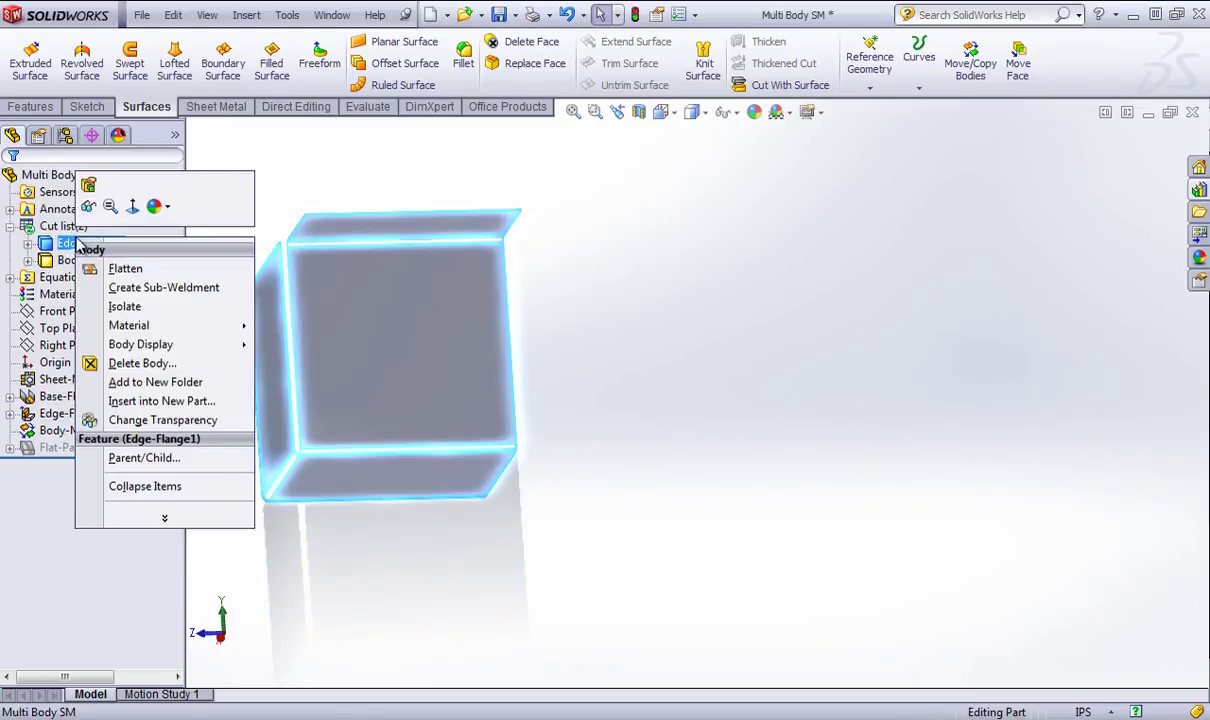
key(Escape)
click(238, 190)
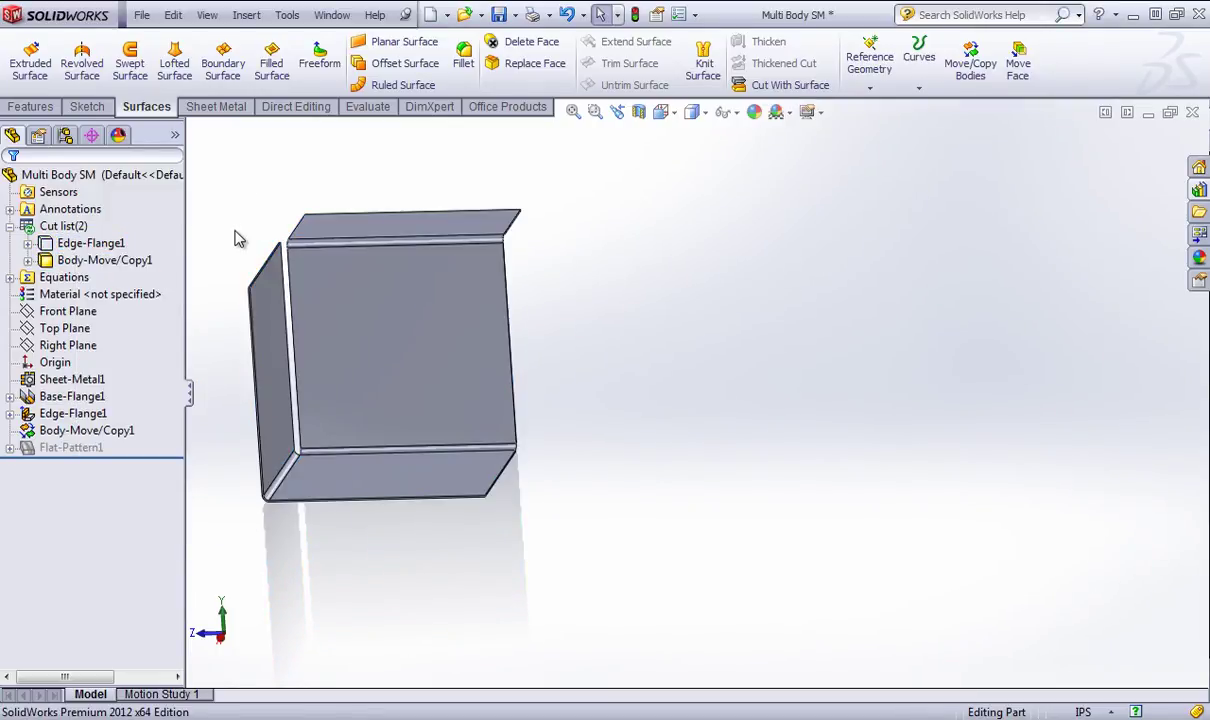
middle_drag(208, 176, 227, 173)
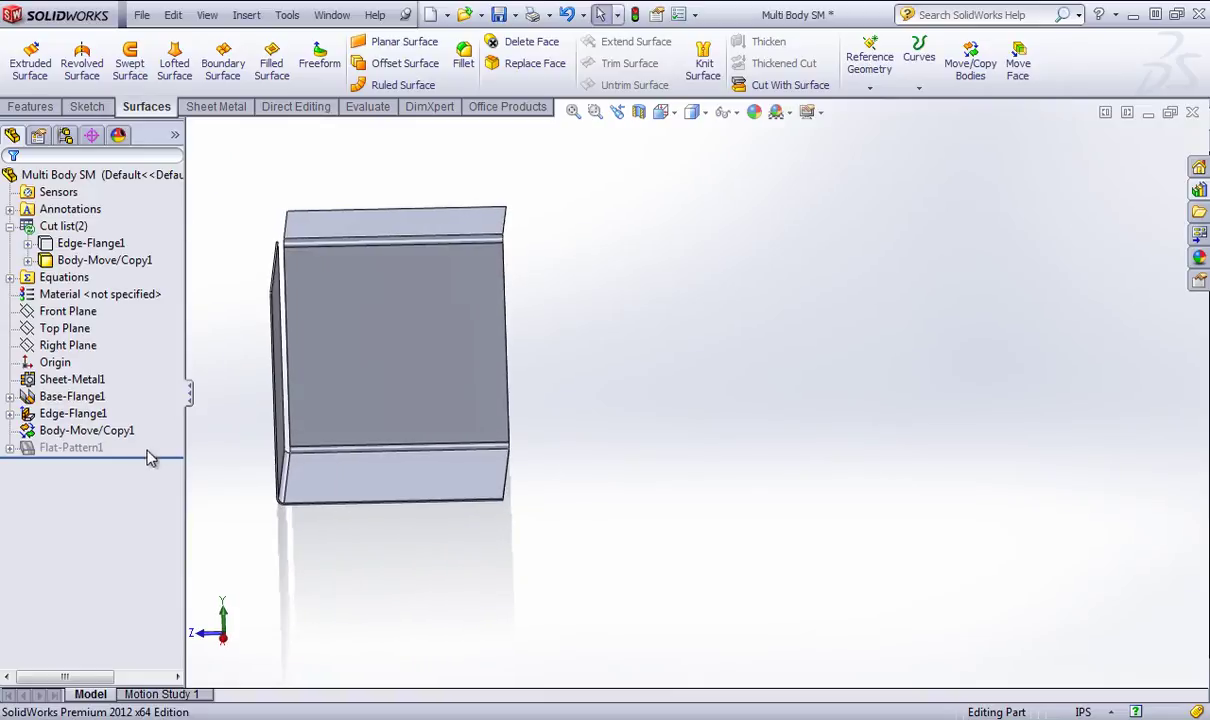
Ctrl-drag the Front Plane to create Plane1 at a 2 in offset beside the part.
click(62, 313)
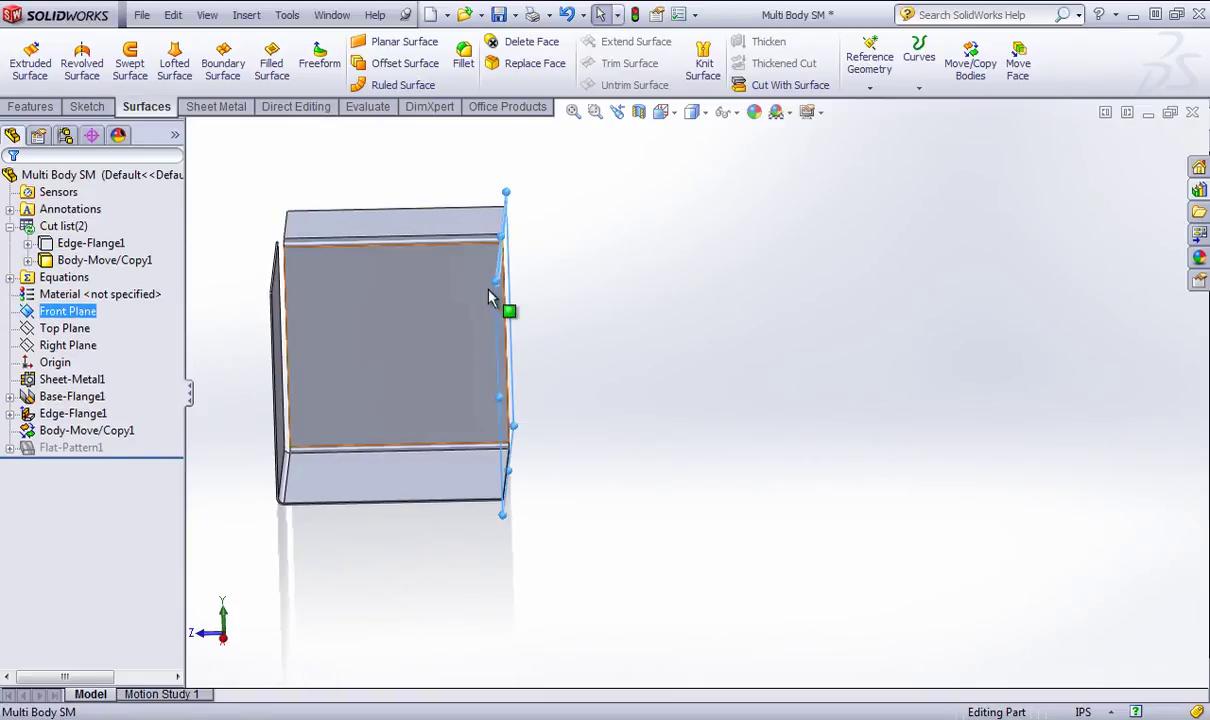
ctrl+drag(505, 272, 597, 292)
click(120, 425)
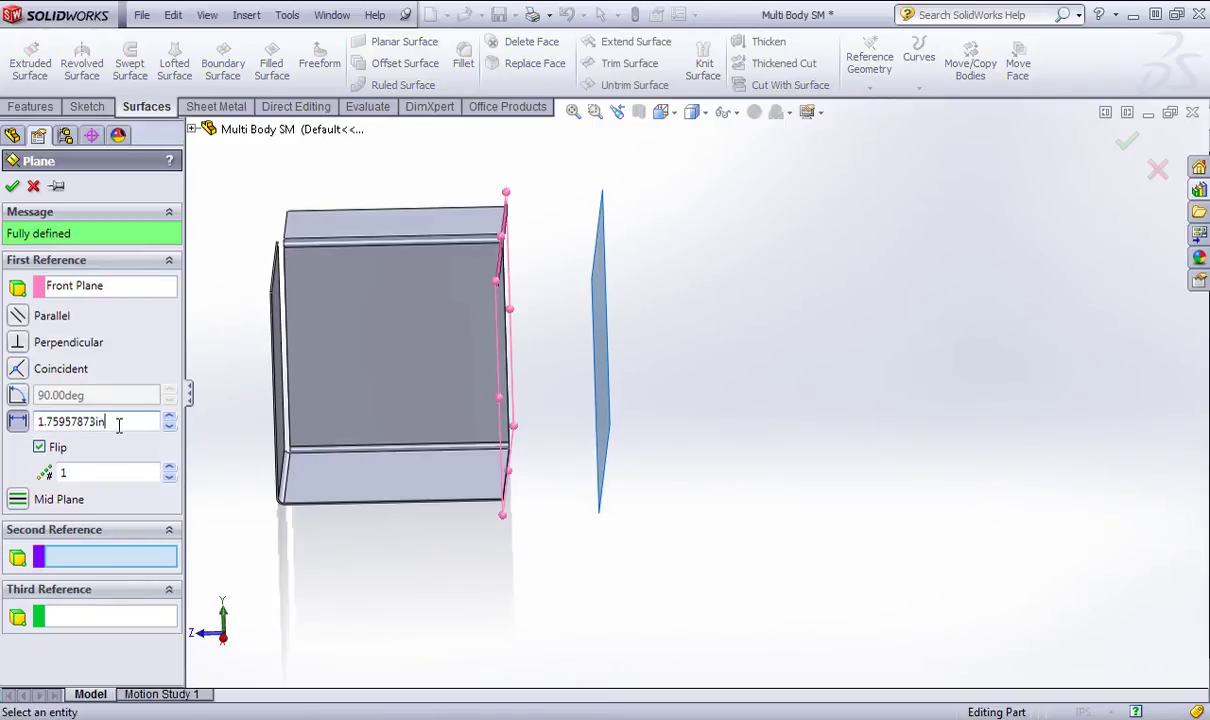
double_click(118, 425)
text(2)
key(Return)
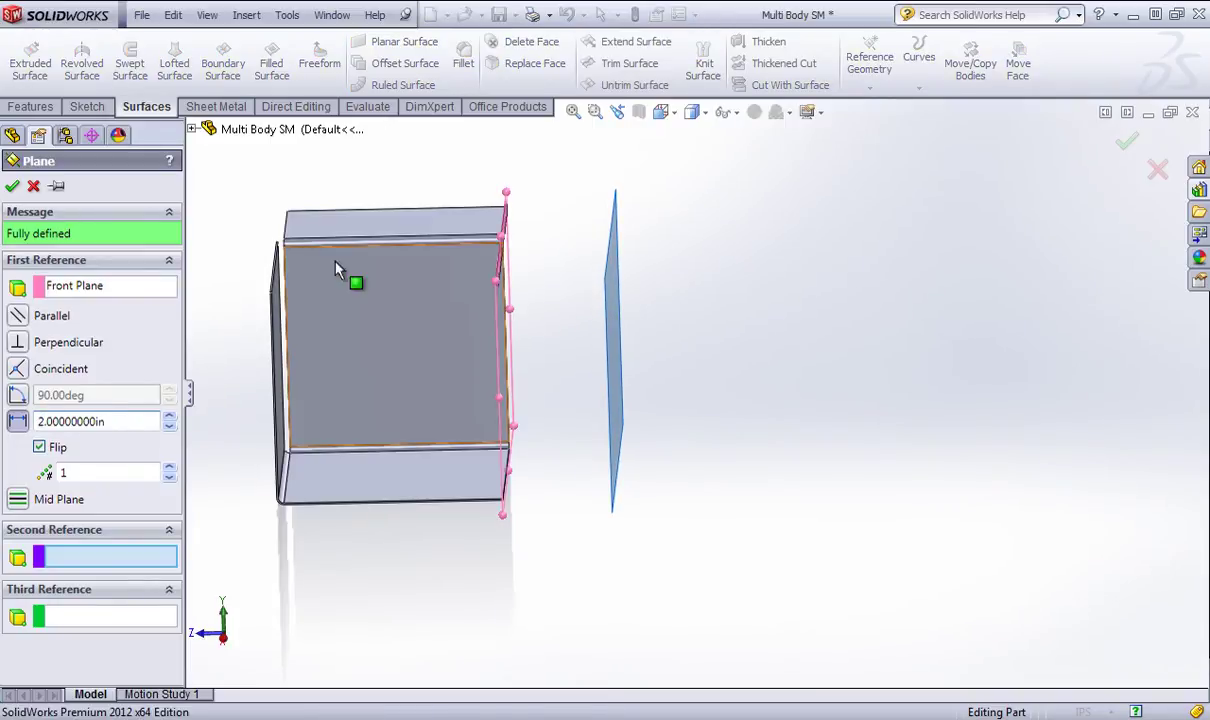
click(12, 186)
middle_drag(510, 305, 640, 330)
scroll(521, 259, down, 4)
scroll(540, 330, up, 4)
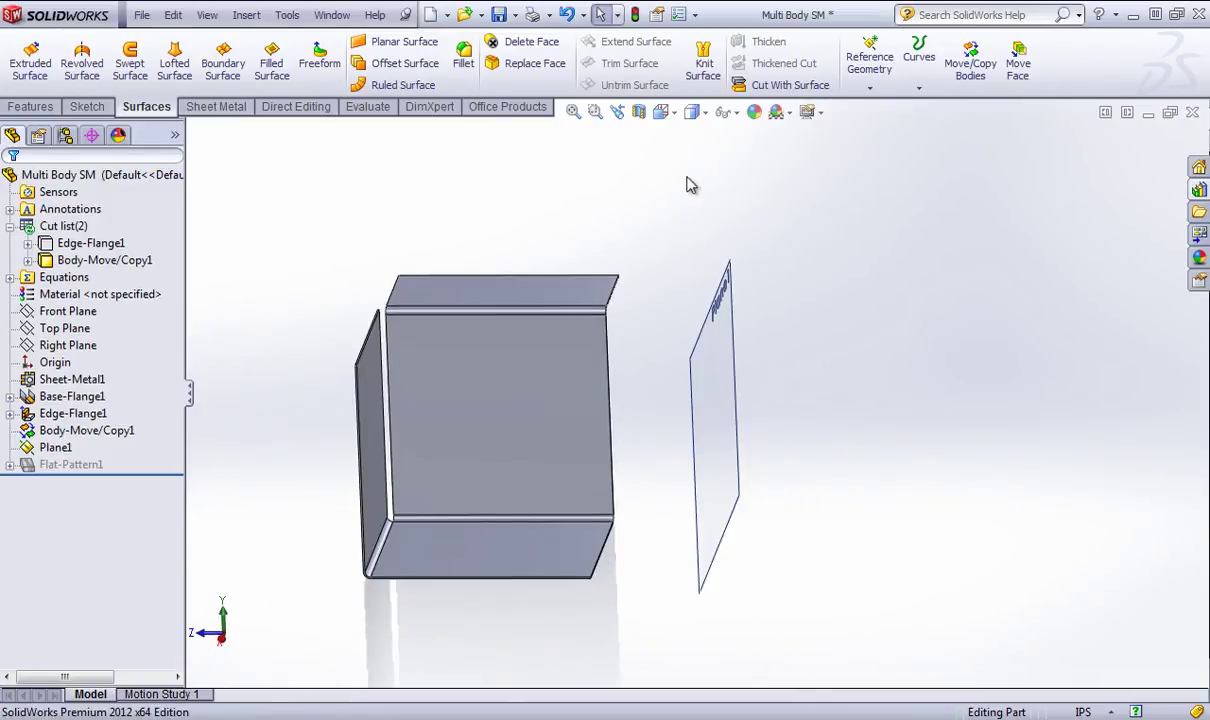
Mirror the copied sheet-metal body across Plane1 as a new body, Mirror4.
click(48, 107)
click(650, 85)
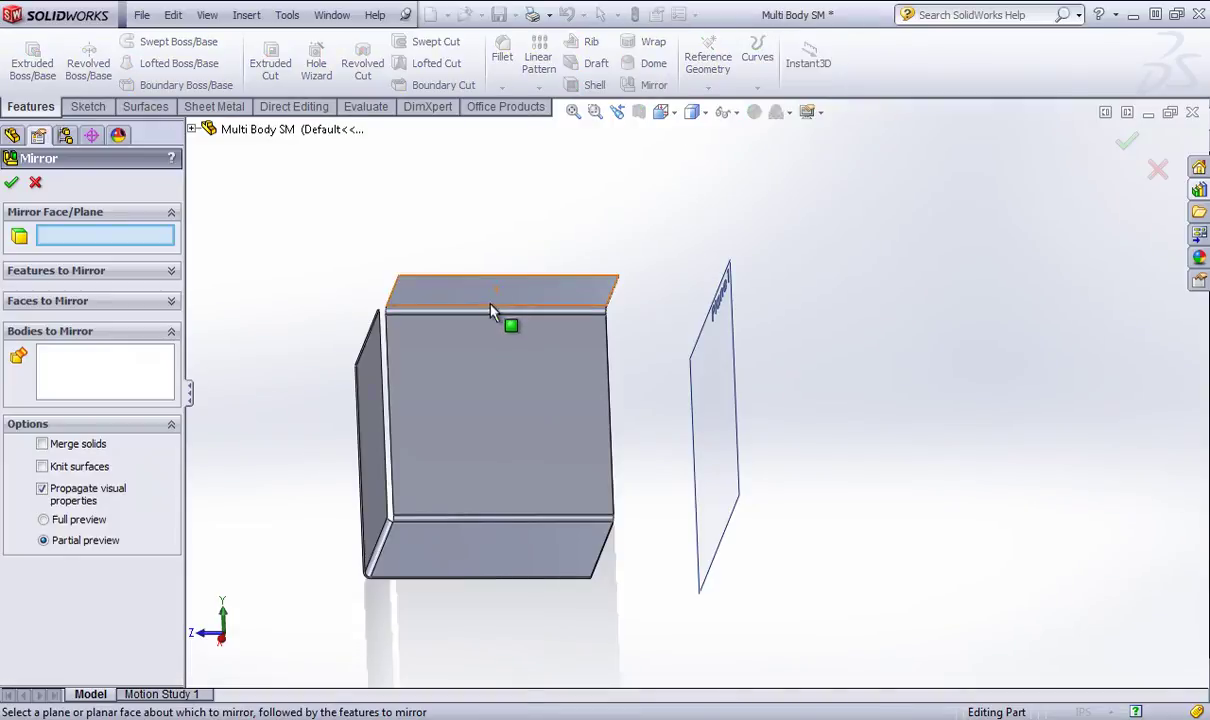
click(128, 386)
click(600, 412)
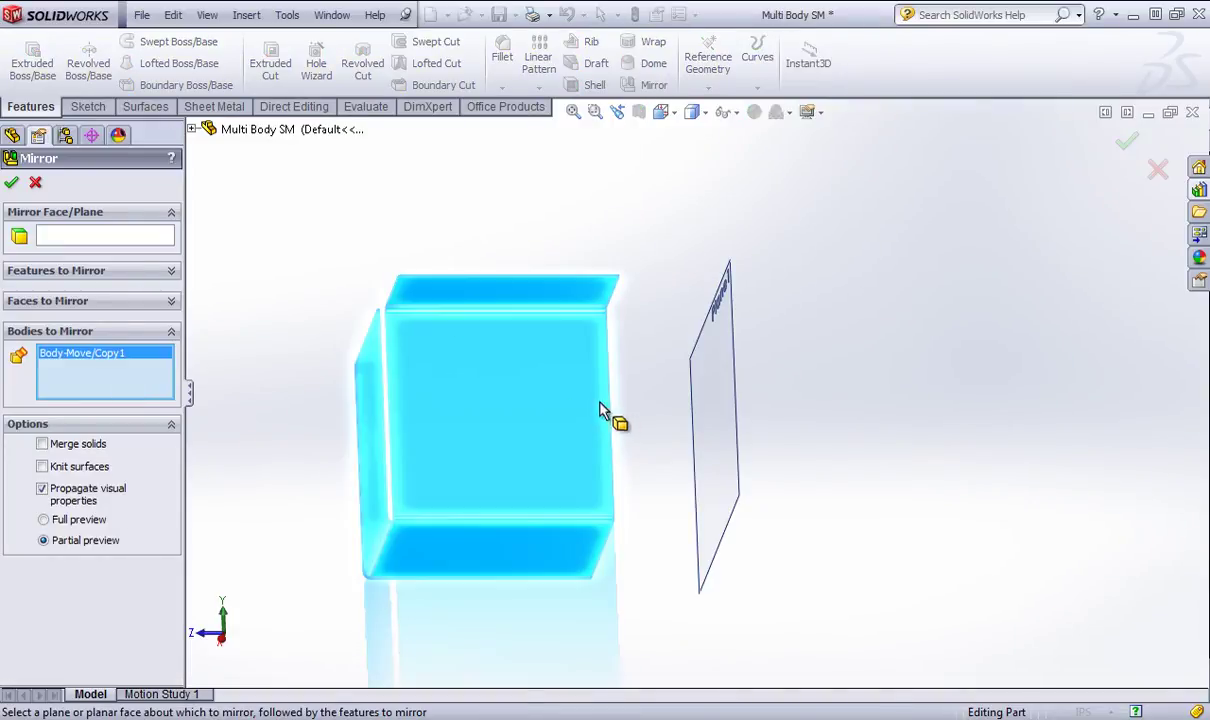
click(72, 237)
click(712, 370)
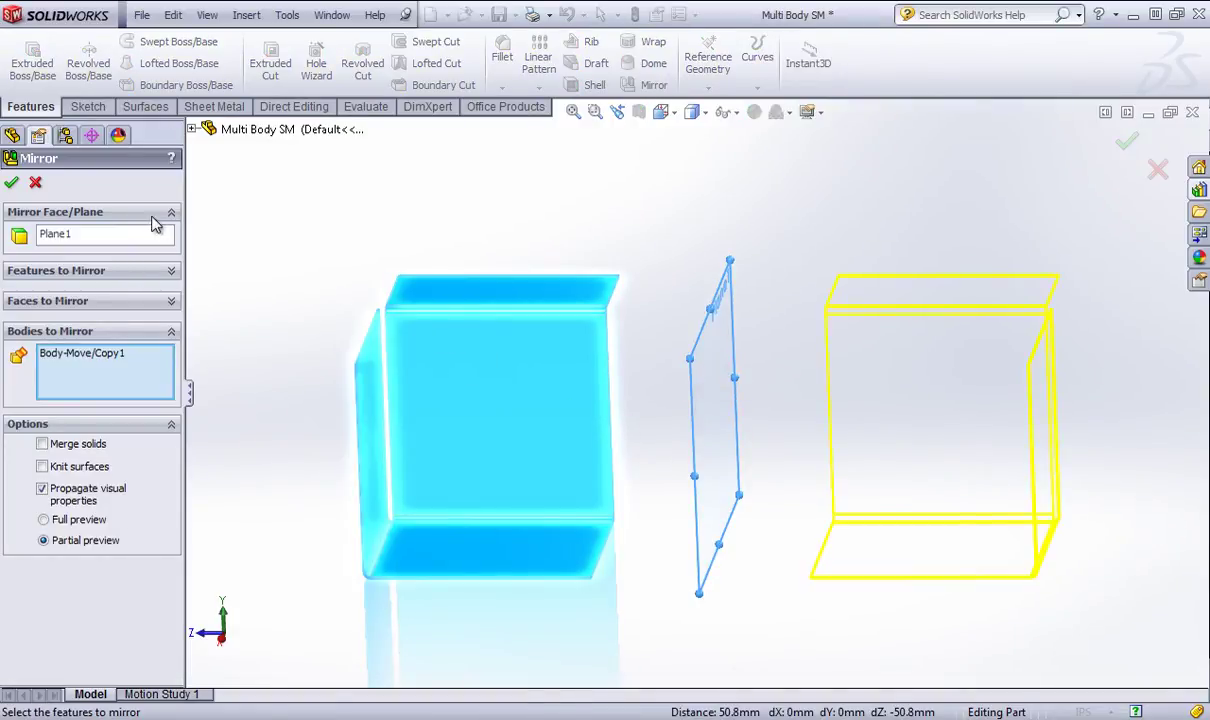
click(12, 183)
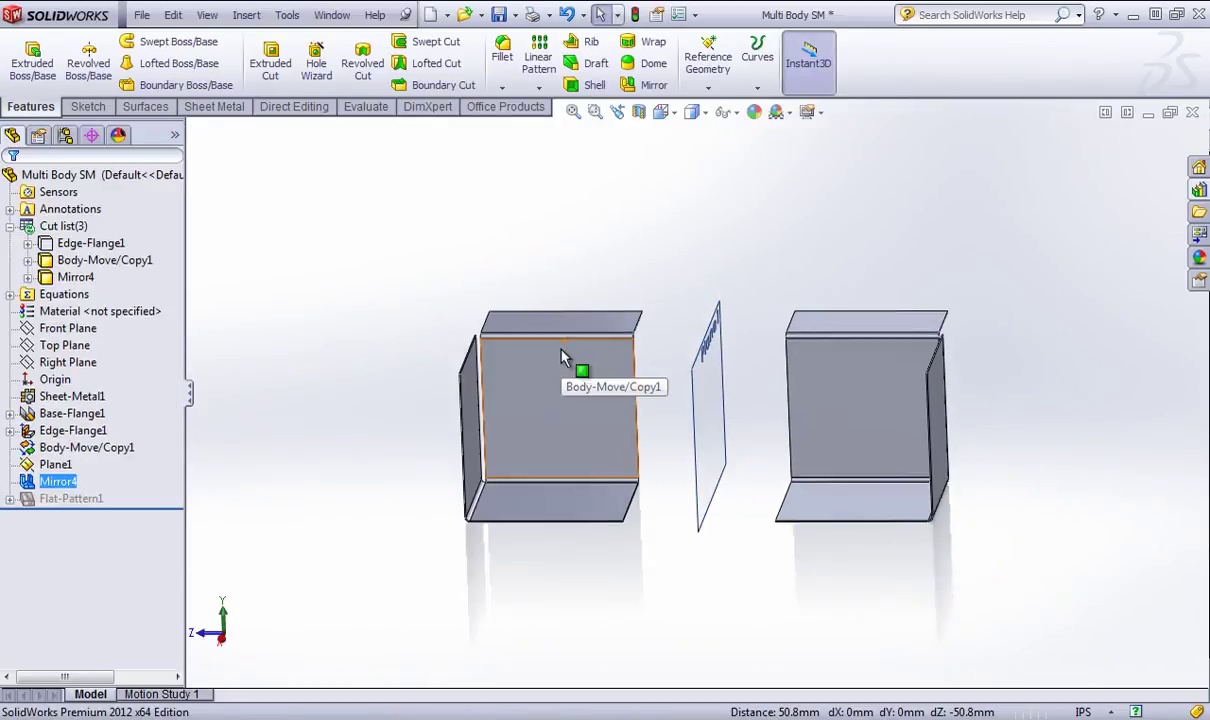
Delete the Body-Move/Copy1 body from the cut list with Delete Body.
right_click(93, 262)
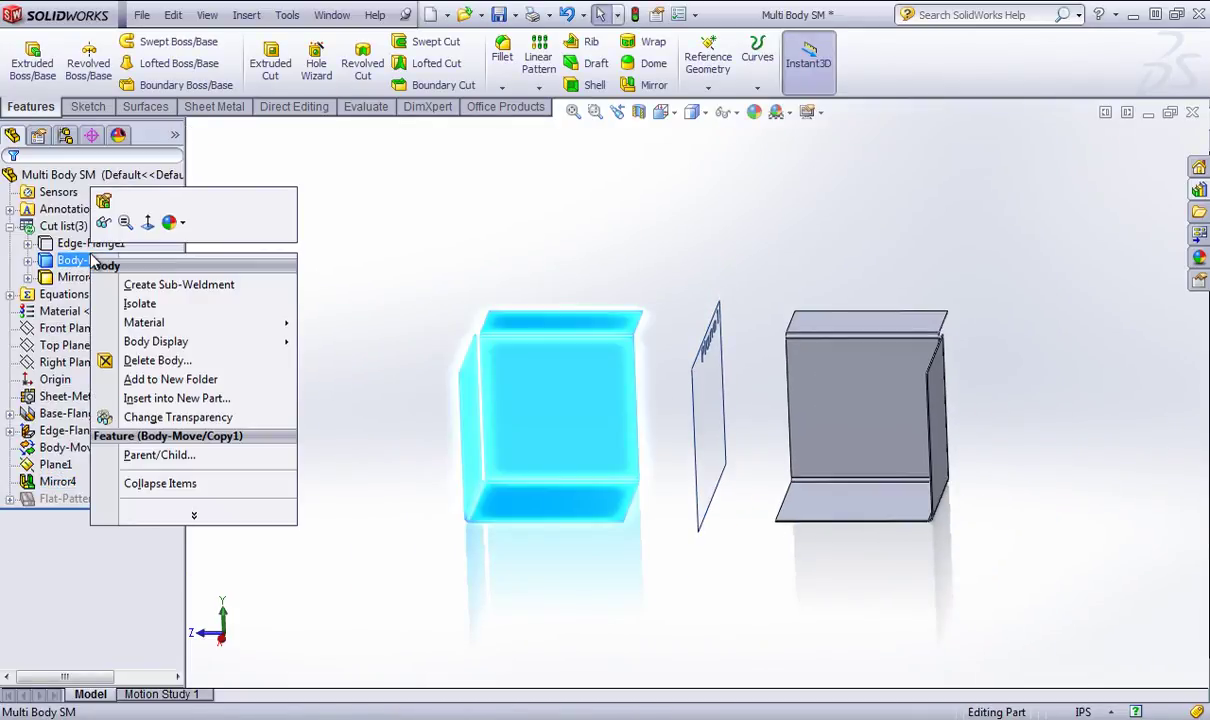
click(140, 359)
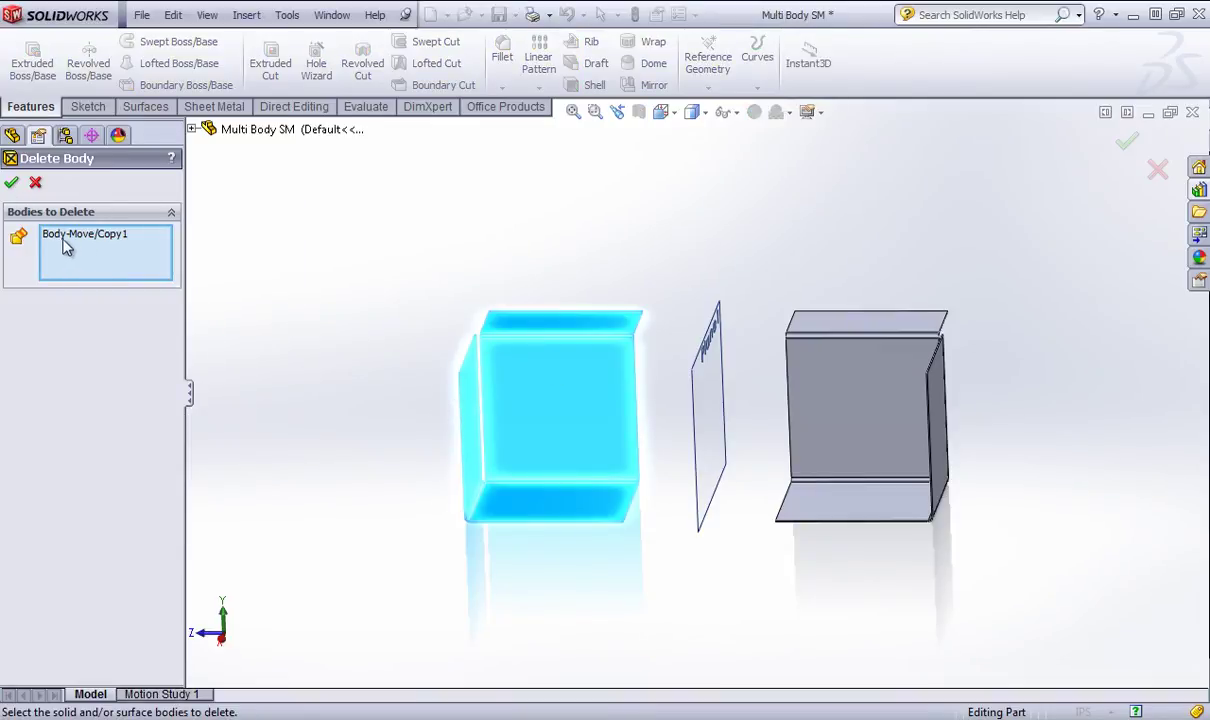
click(13, 182)
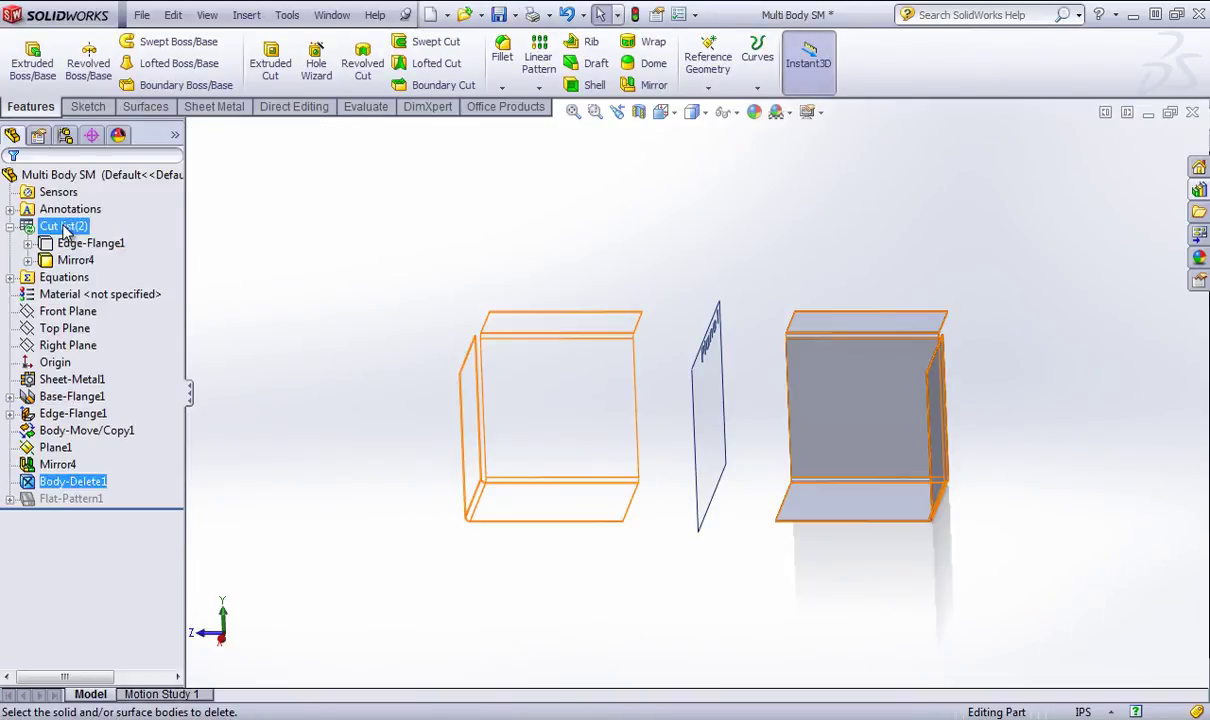
right_click(85, 243)
key(Escape)
click(281, 231)
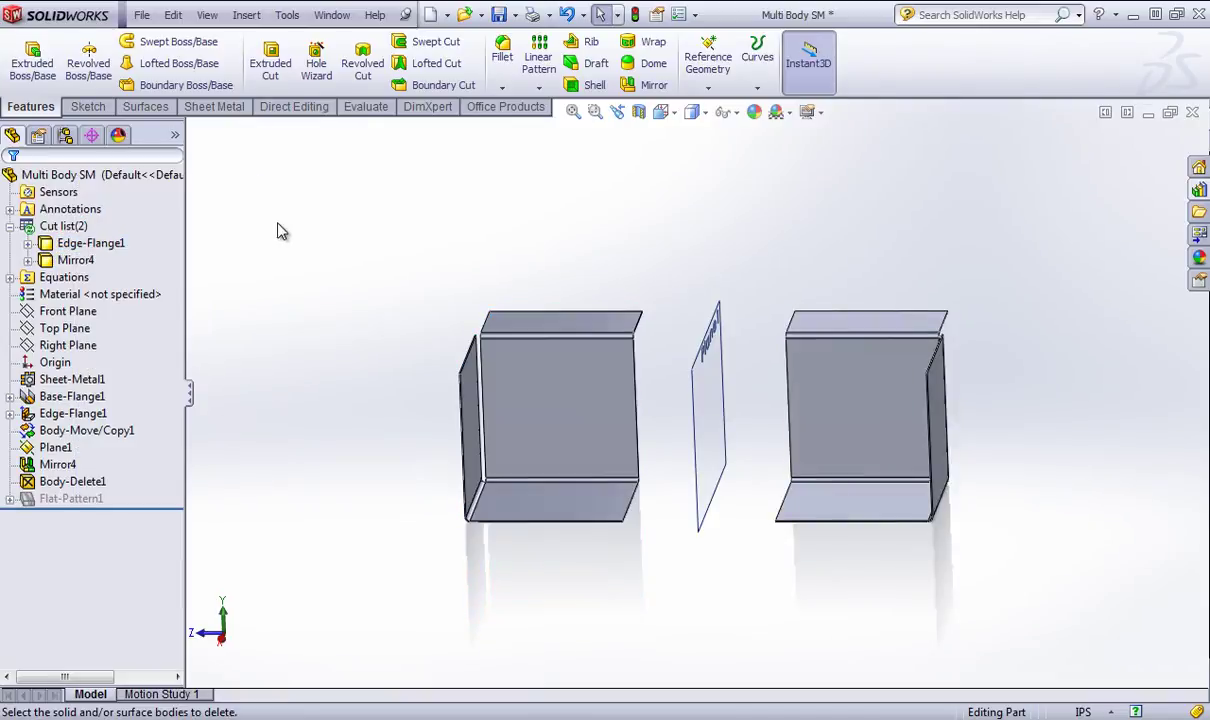
middle_drag(281, 231, 340, 256)
Suppress the Body-Delete1 feature in the design tree.
click(214, 107)
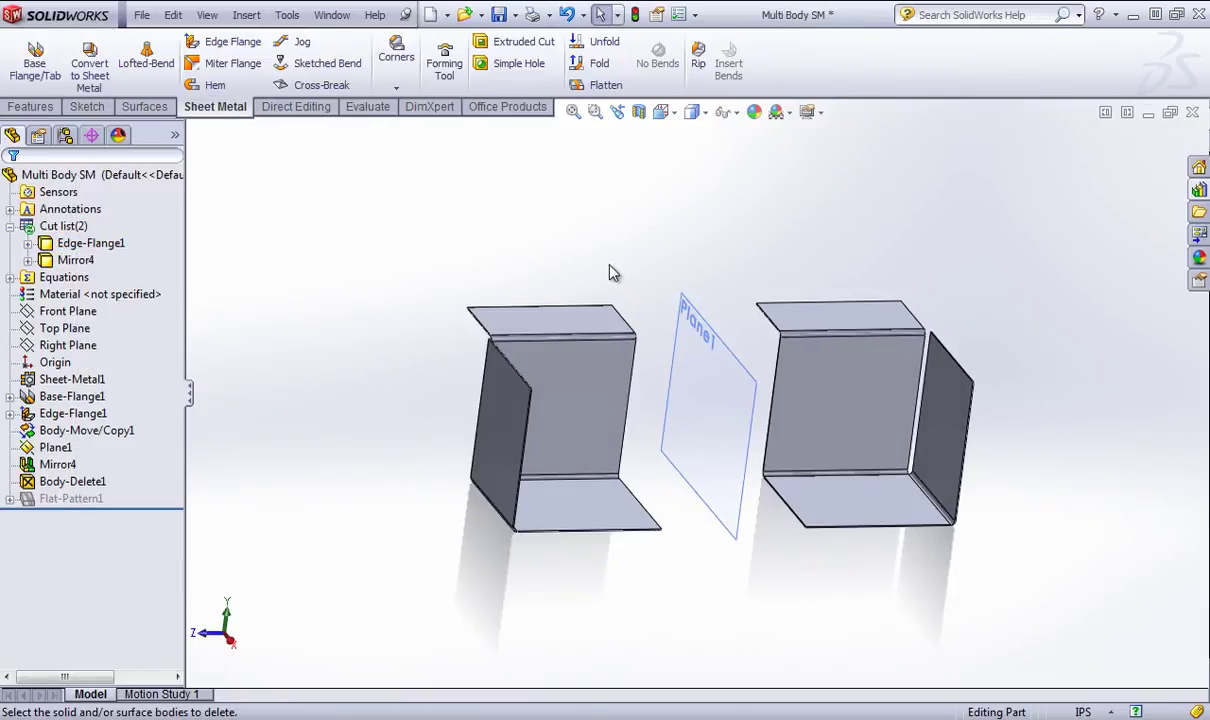
click(72, 482)
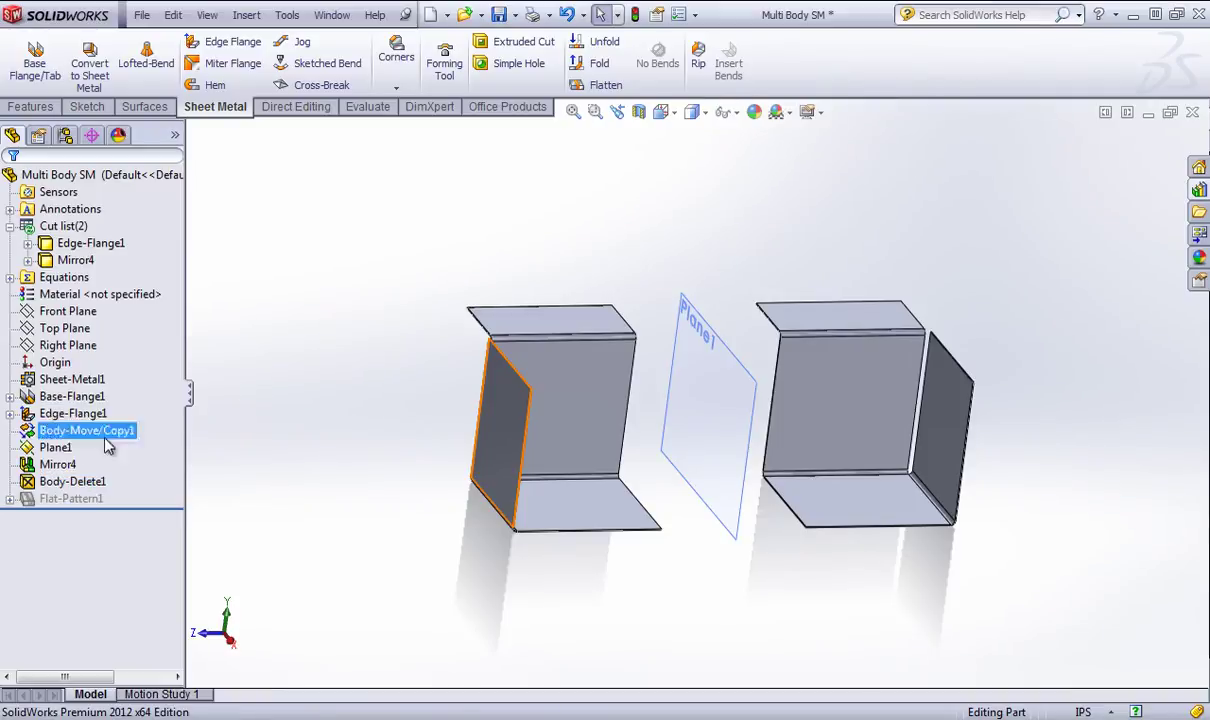
right_click(64, 486)
click(116, 432)
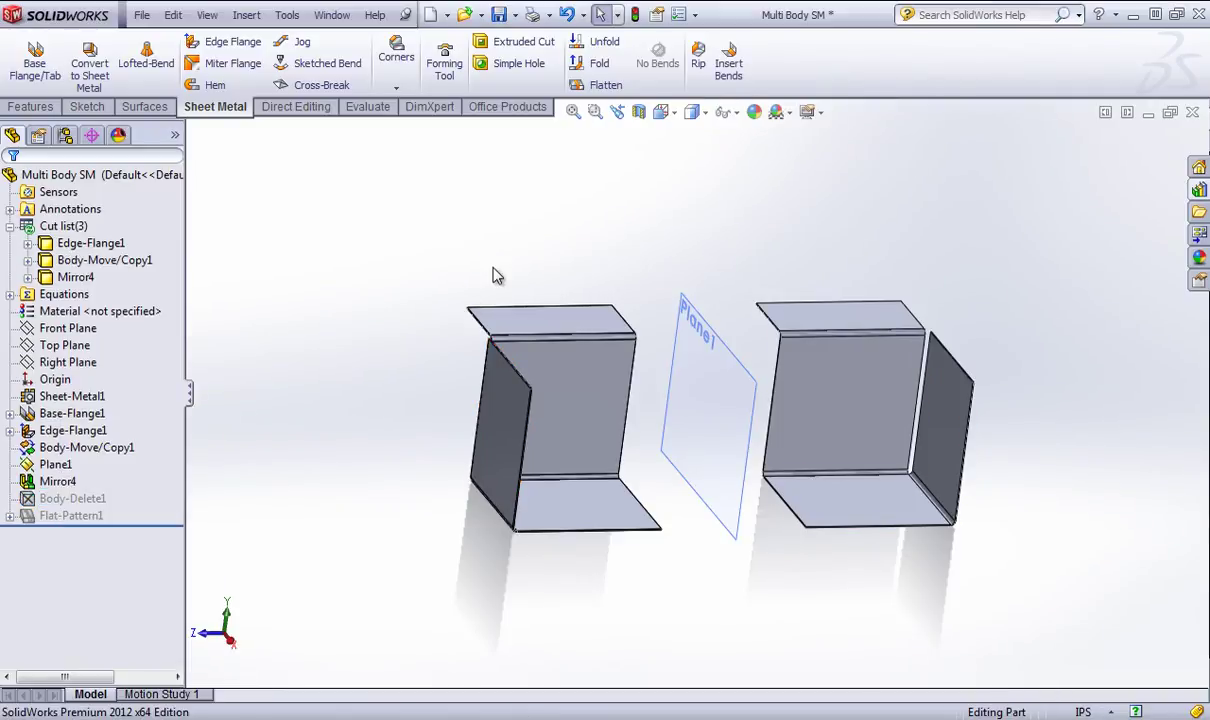
Insert Bends on the mirrored body, using the right body's bottom face as fixed face.
click(731, 62)
click(800, 500)
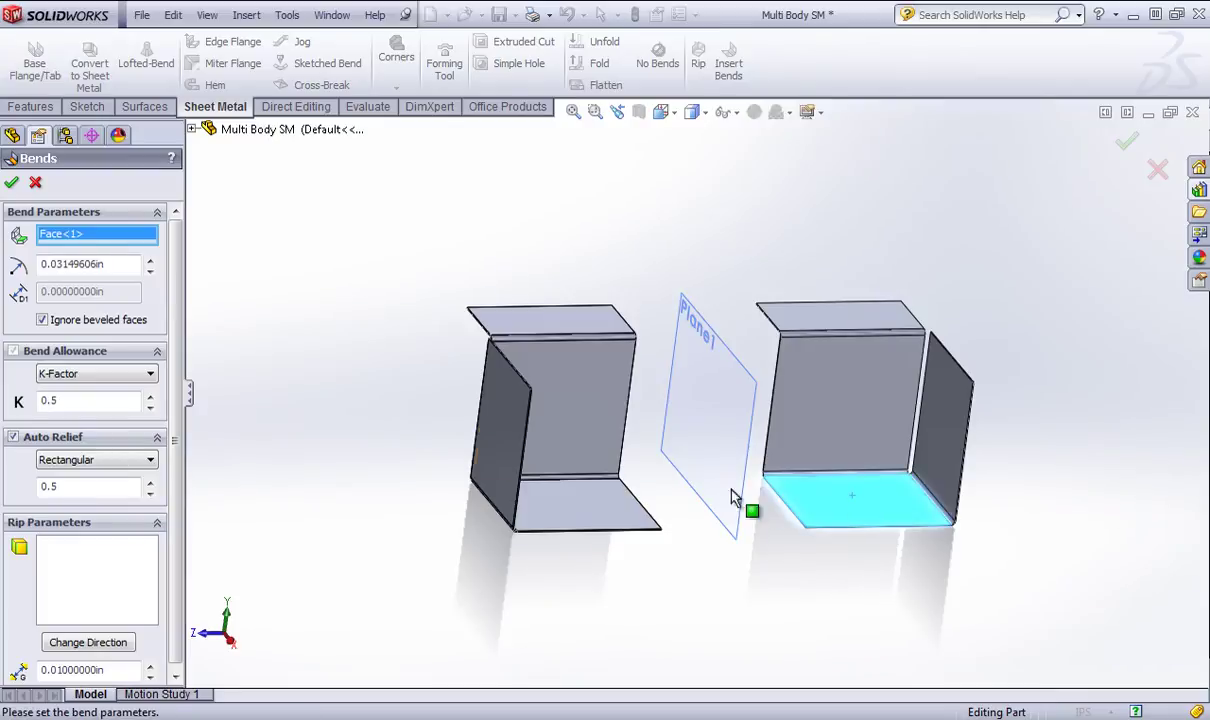
click(12, 184)
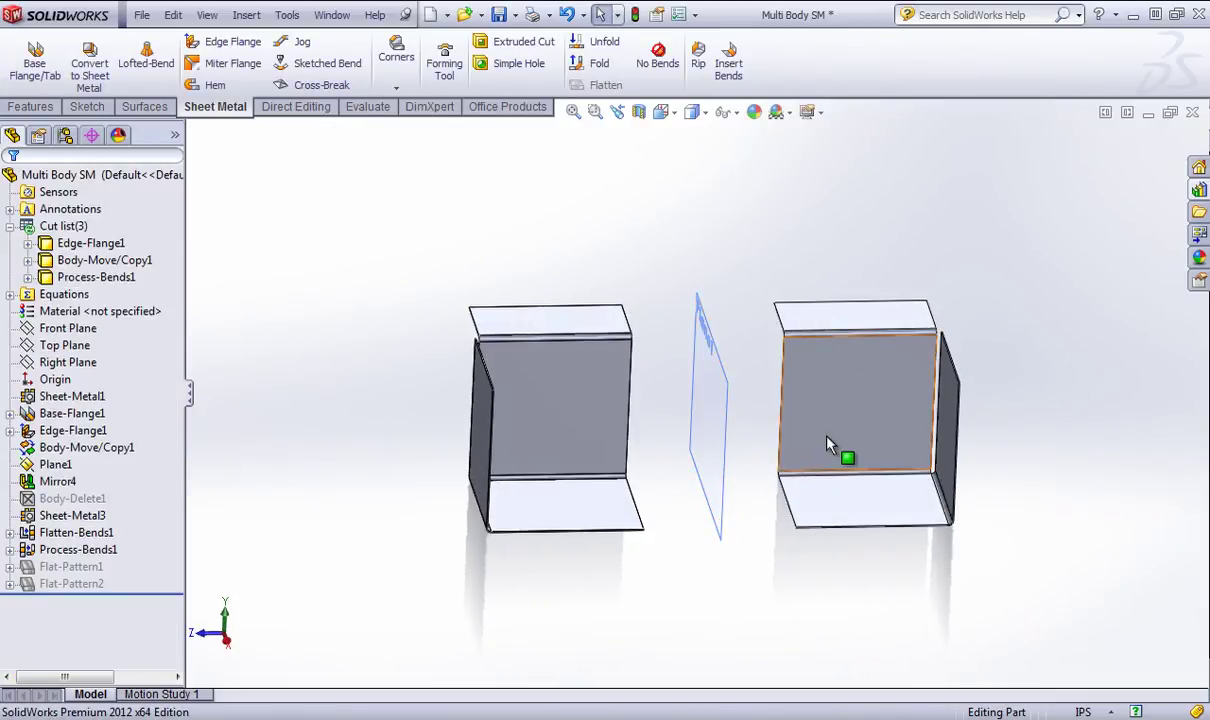
middle_drag(320, 368, 163, 437)
Delete the Body-Delete1 feature from the design tree.
right_click(87, 498)
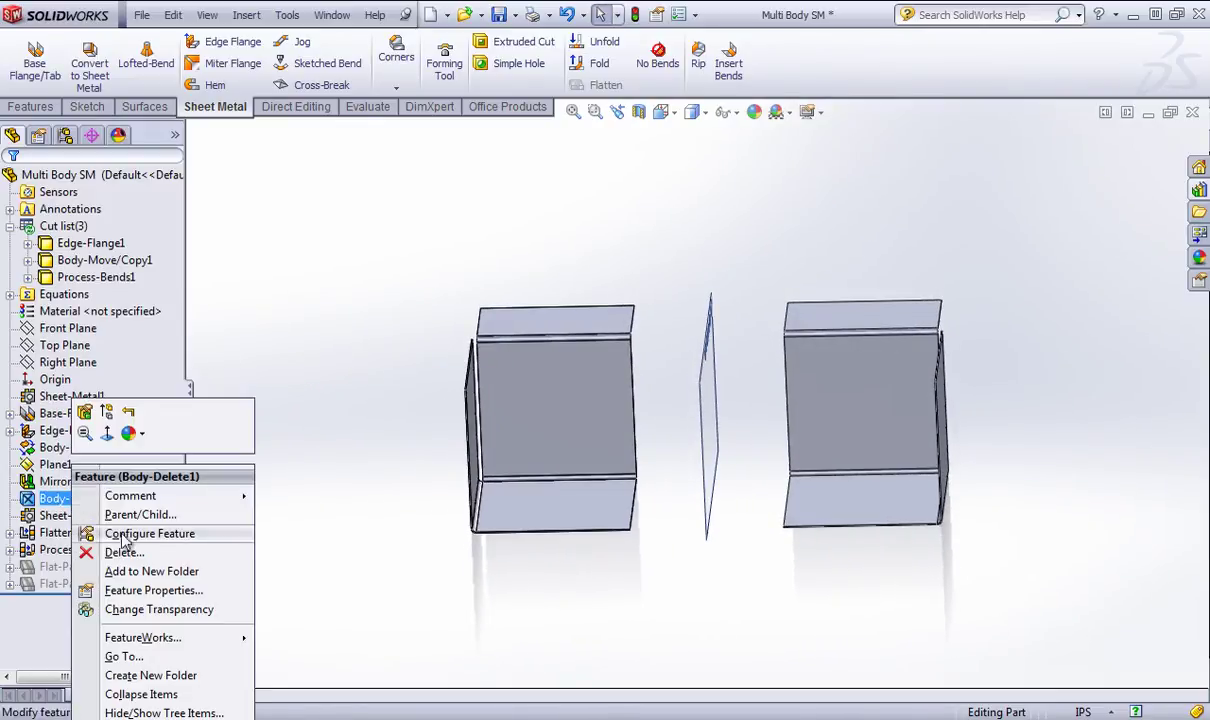
click(121, 550)
click(1025, 397)
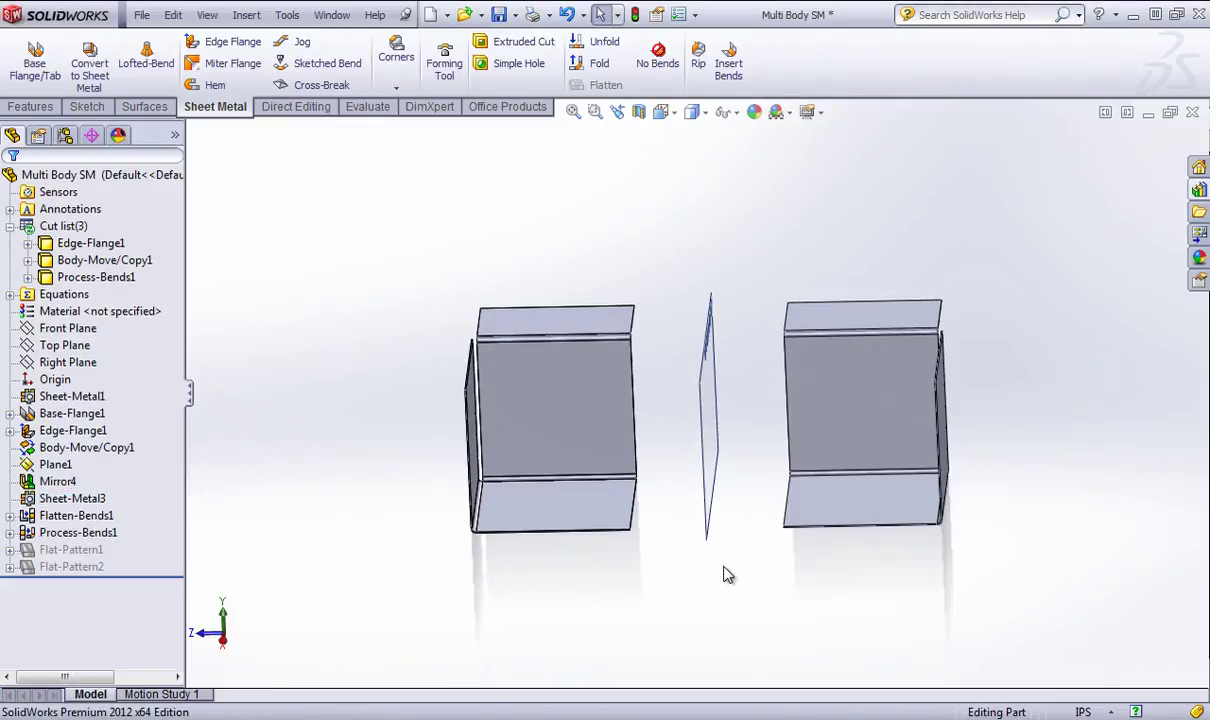
middle_drag(723, 572, 648, 535)
Delete Body-Move/Copy1 again, creating Body-Delete2 after Process-Bends1.
click(110, 260)
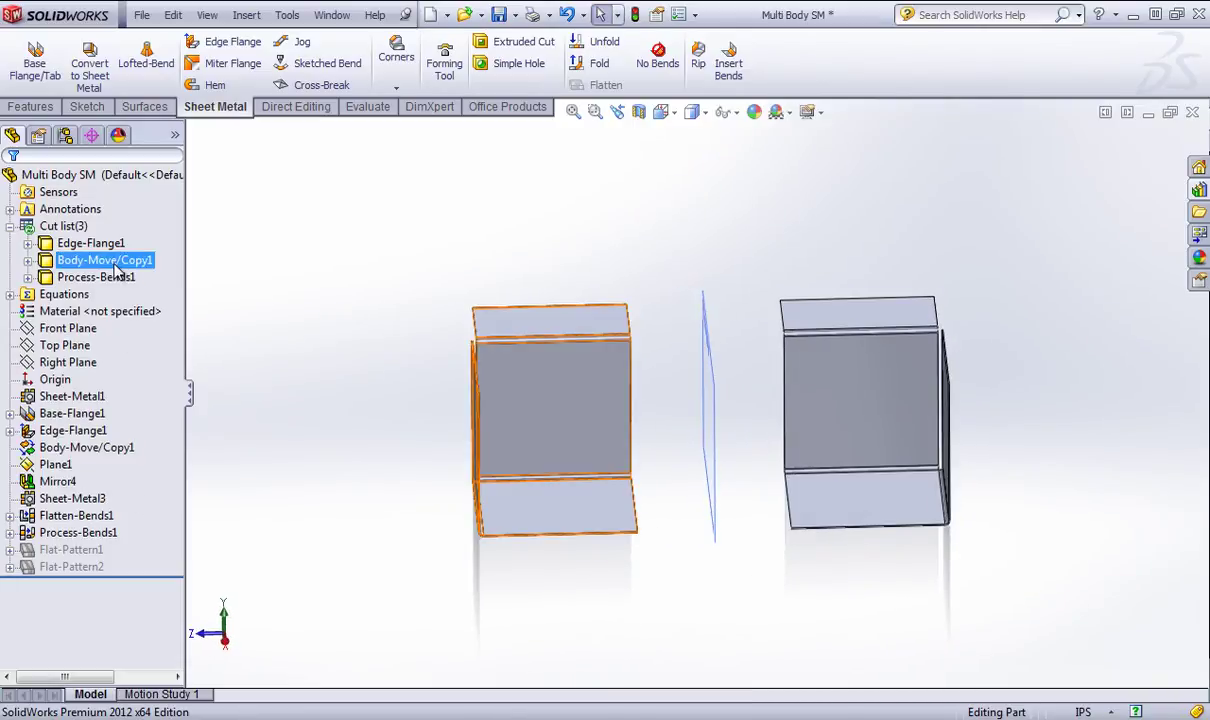
right_click(116, 268)
click(178, 366)
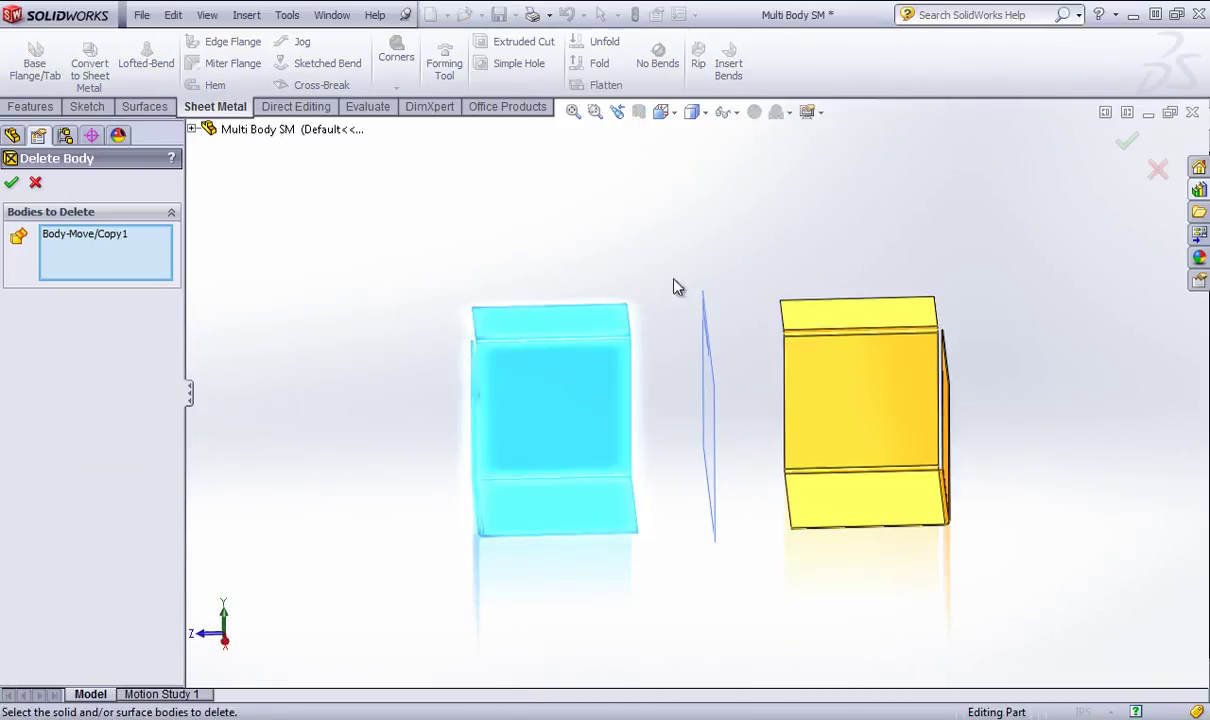
click(11, 182)
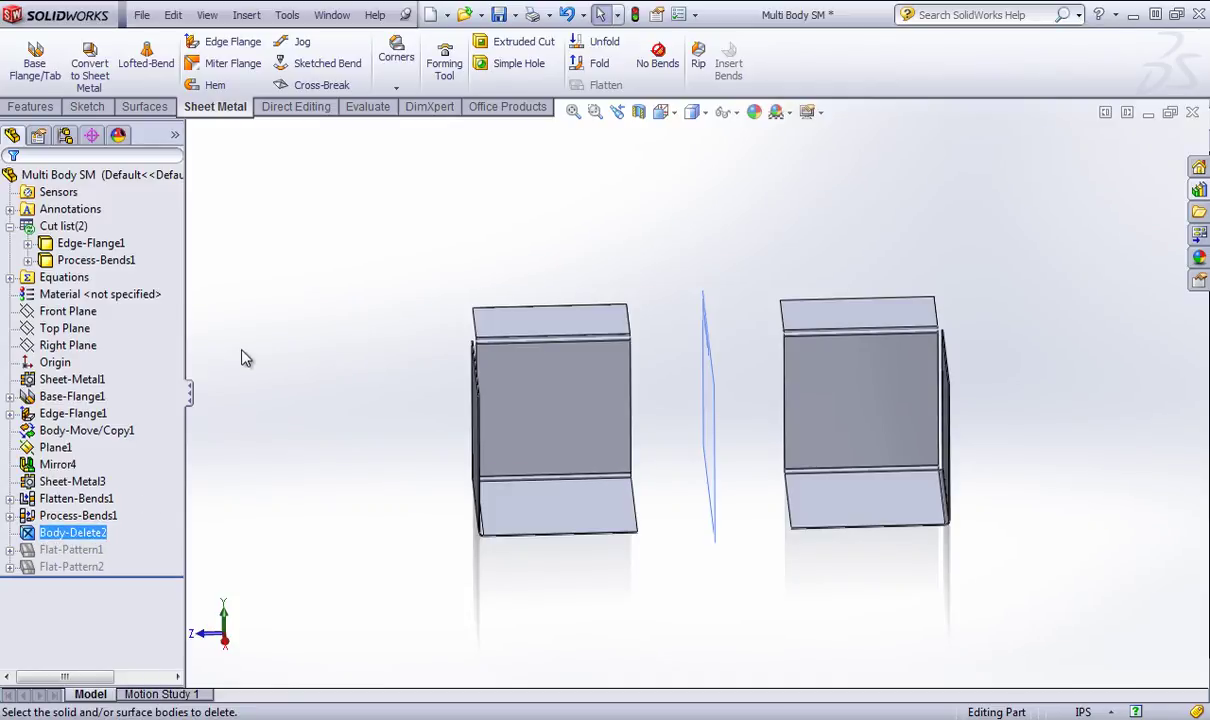
middle_drag(246, 346, 263, 339)
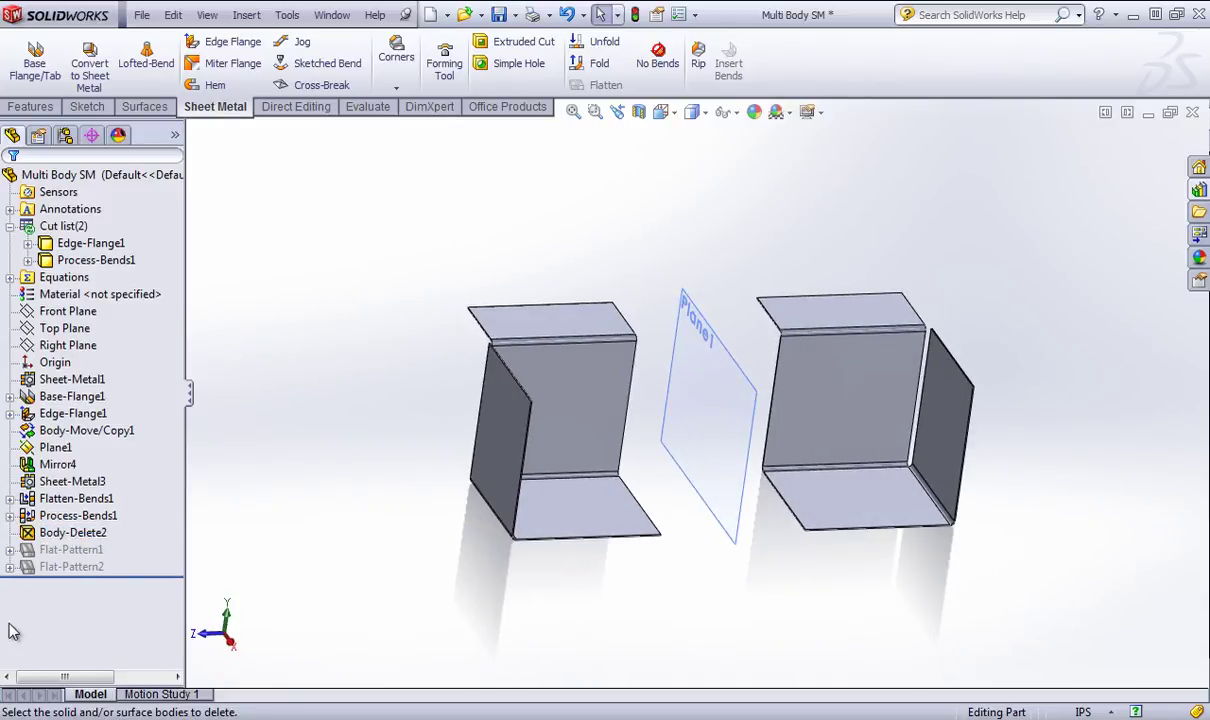
click(70, 567)
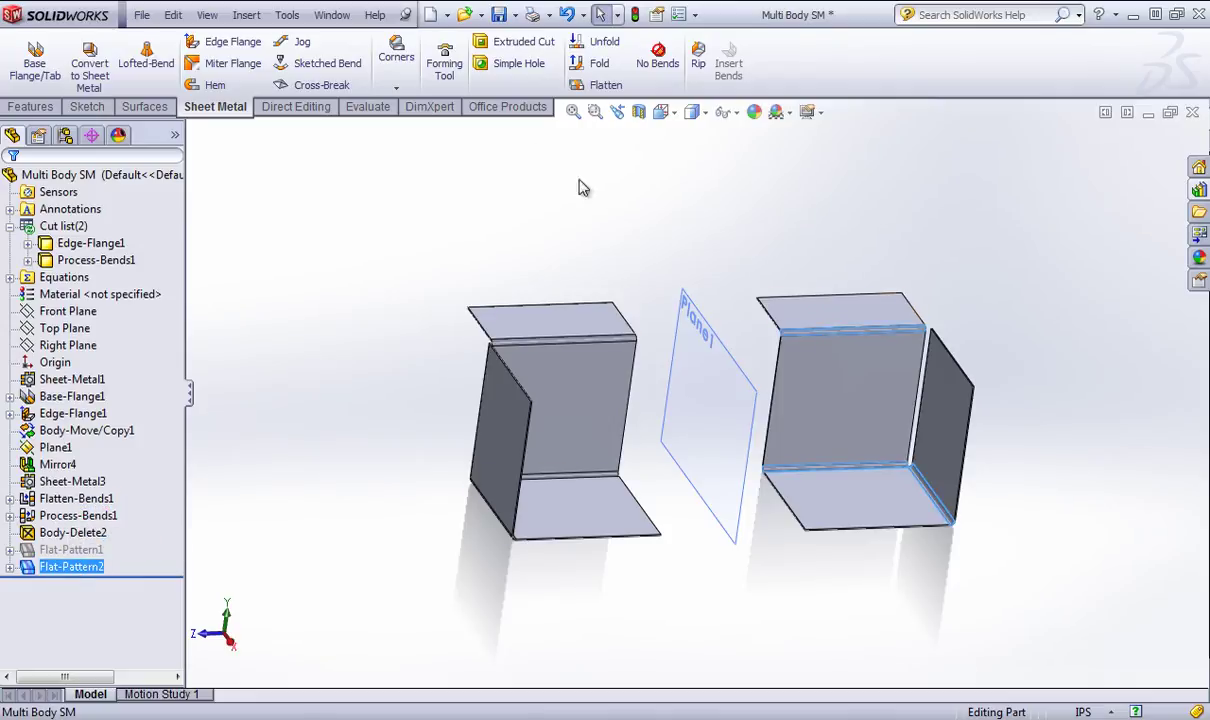
click(606, 85)
middle_drag(805, 440, 812, 403)
click(1131, 150)
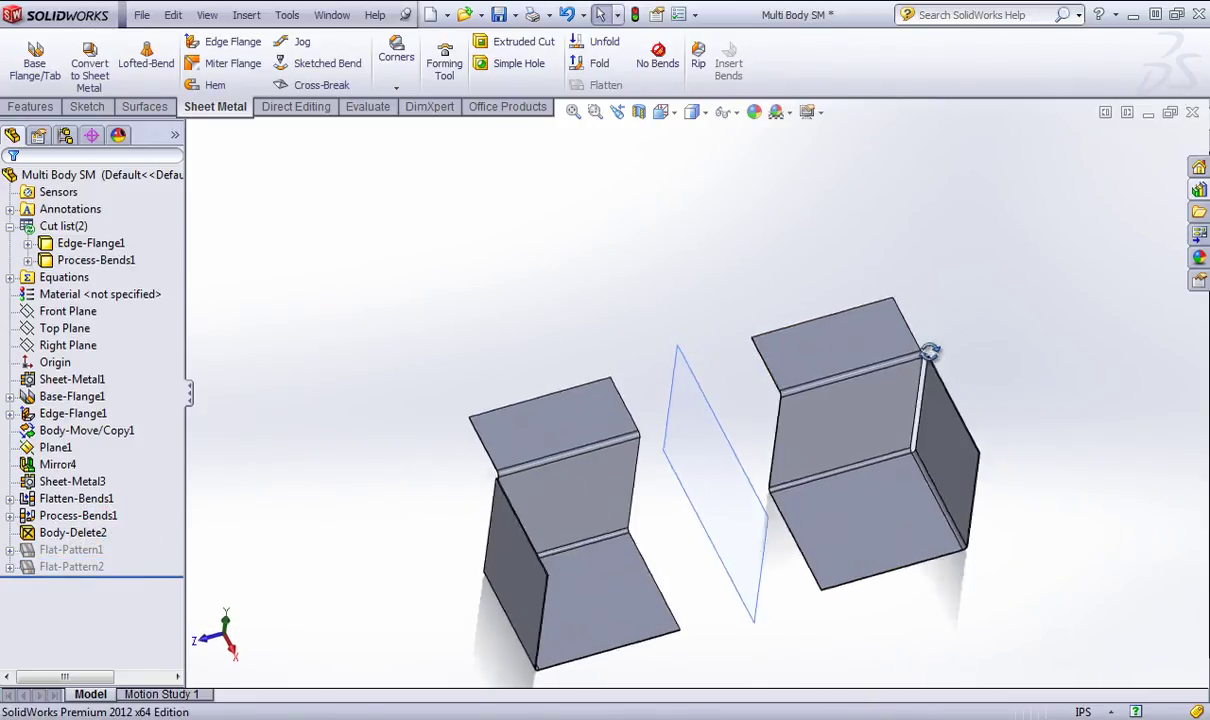
click(1199, 190)
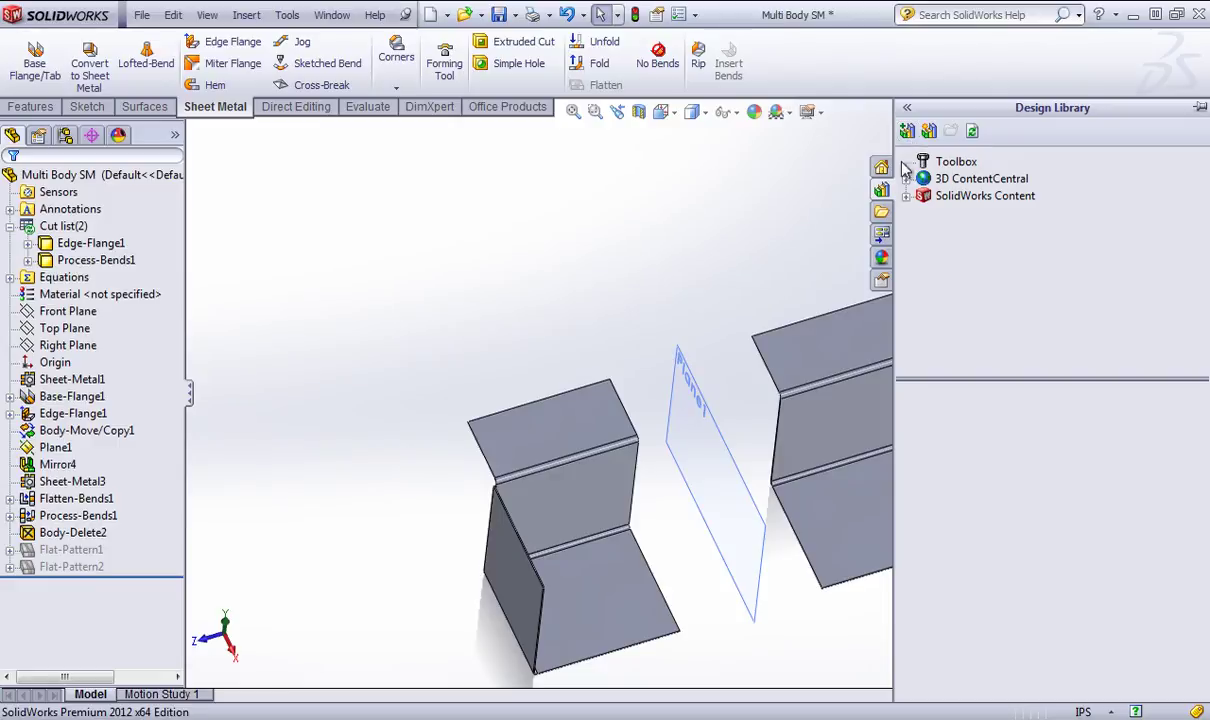
middle_drag(786, 256, 925, 430)
scroll(1061, 418, down, 3)
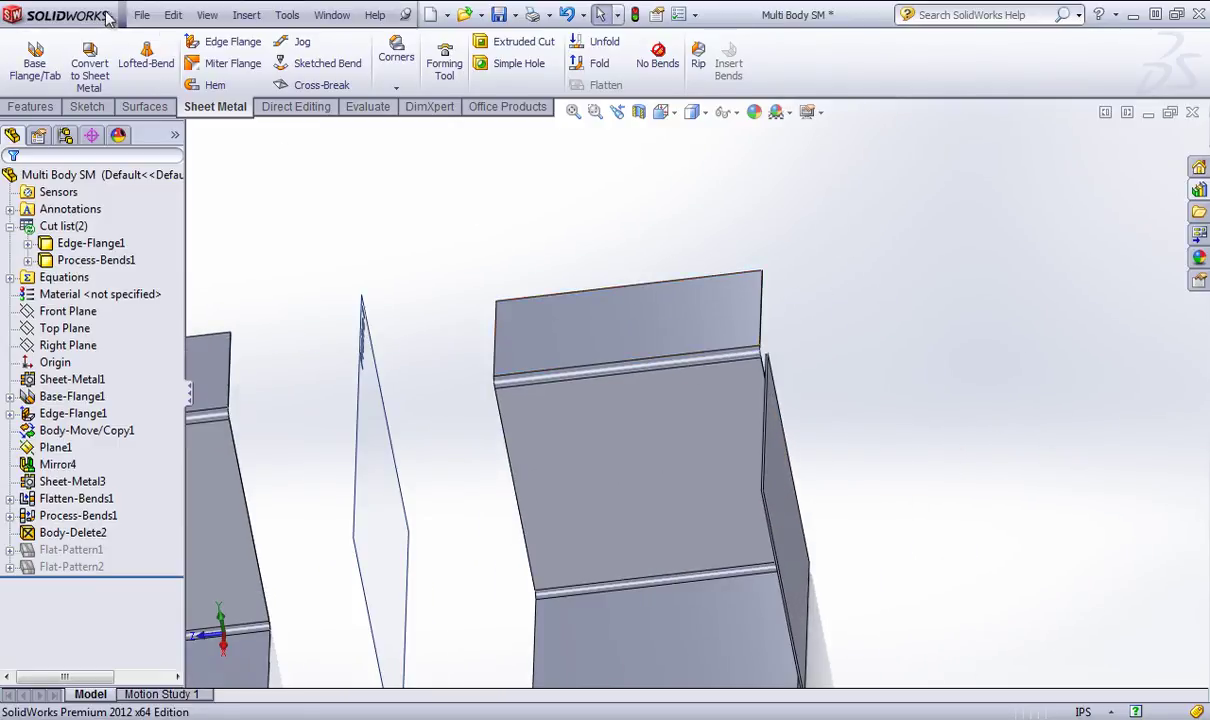
Add Edge-Flange2, a 2.28 in, 90° flange on the right body's top edge.
click(225, 41)
click(629, 287)
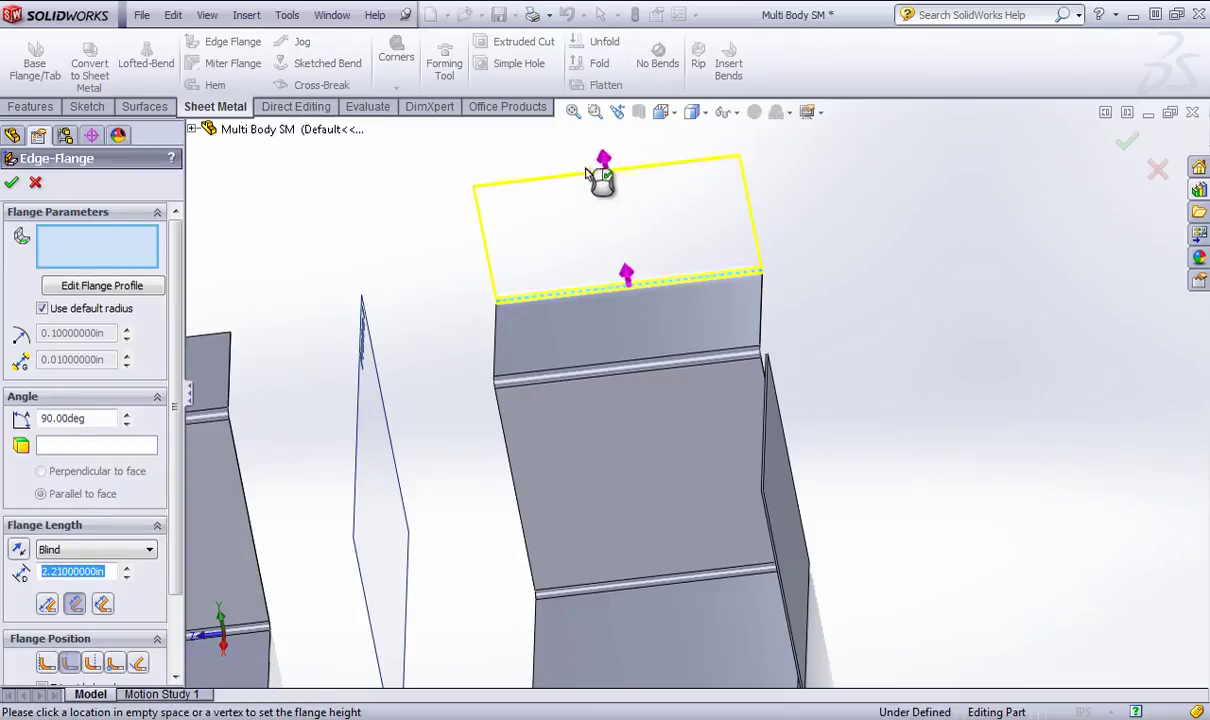
scroll(714, 378, up, 2)
click(10, 182)
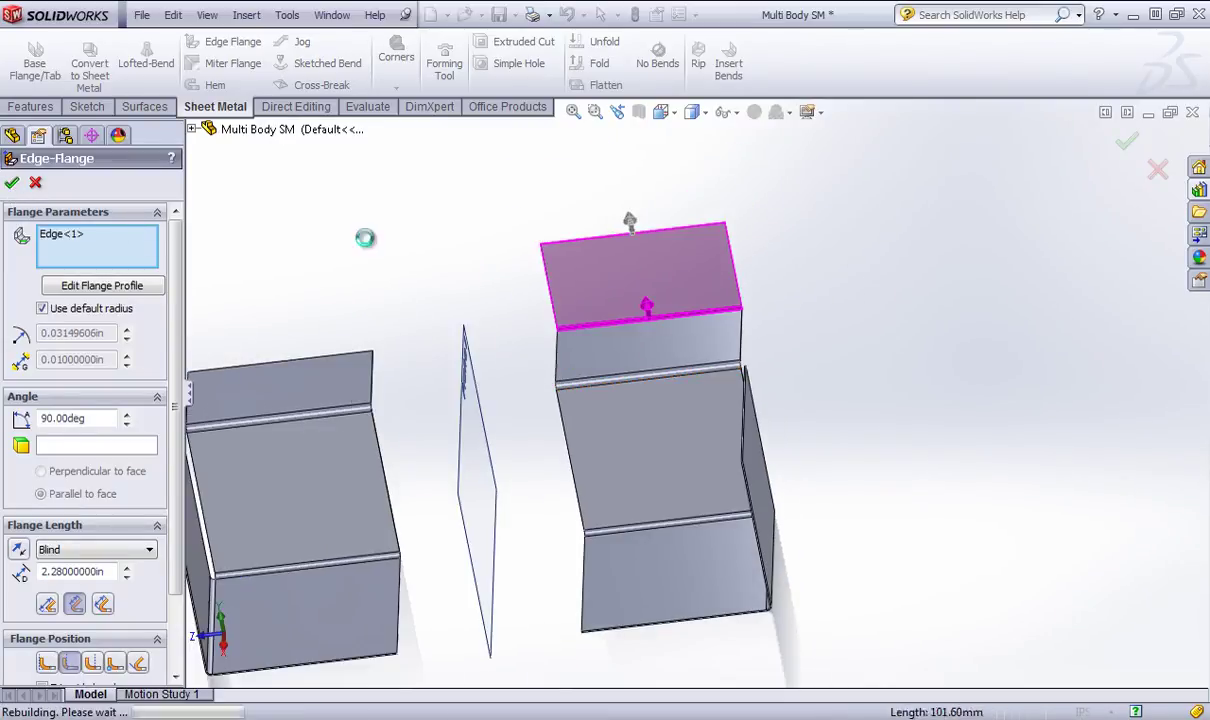
middle_drag(824, 324, 760, 310)
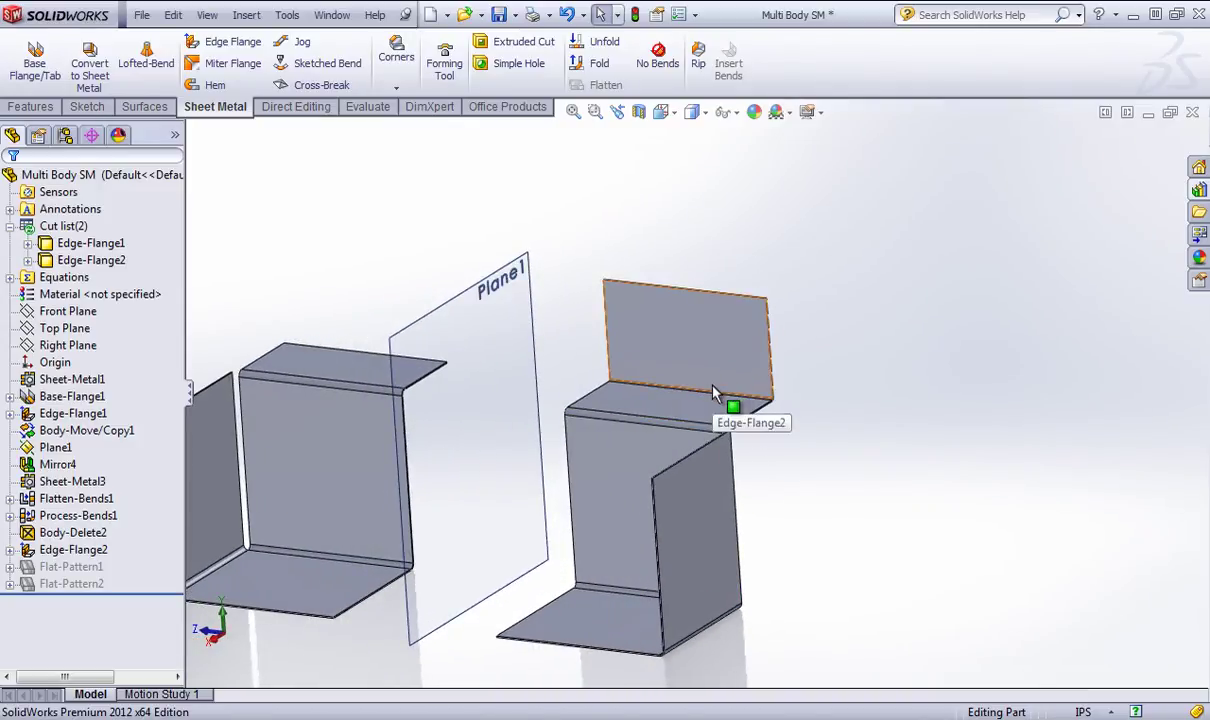
scroll(700, 347, up, 3)
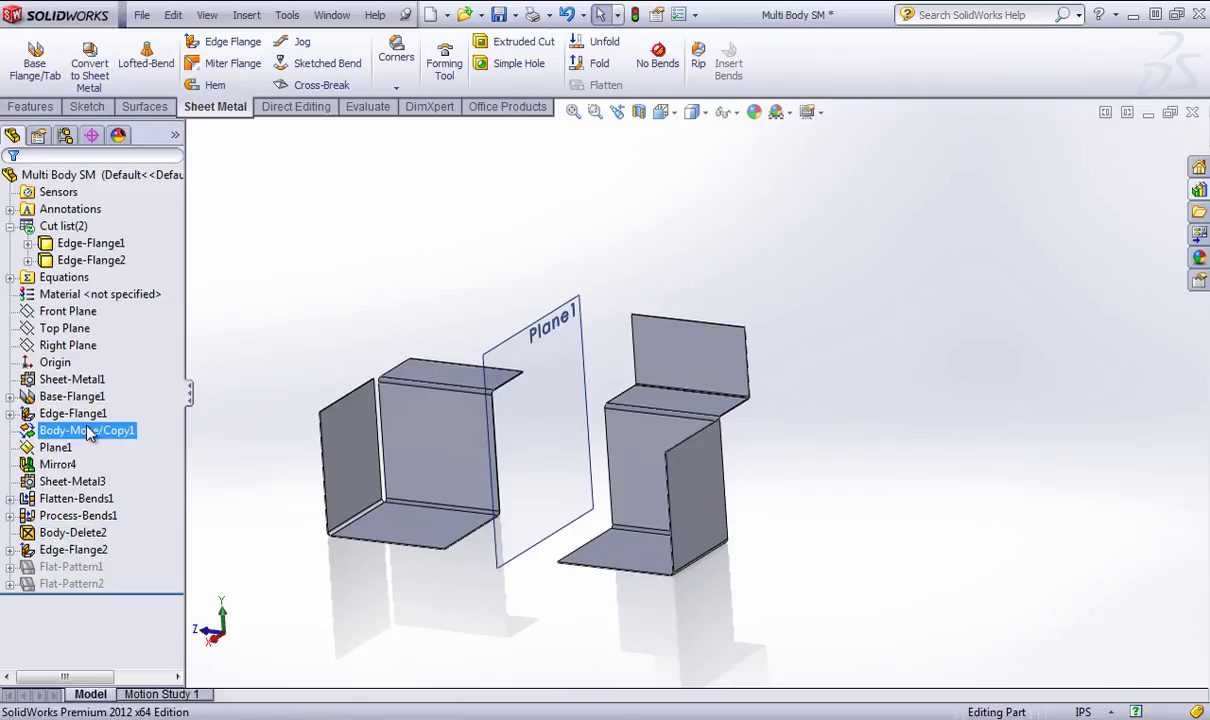
click(55, 447)
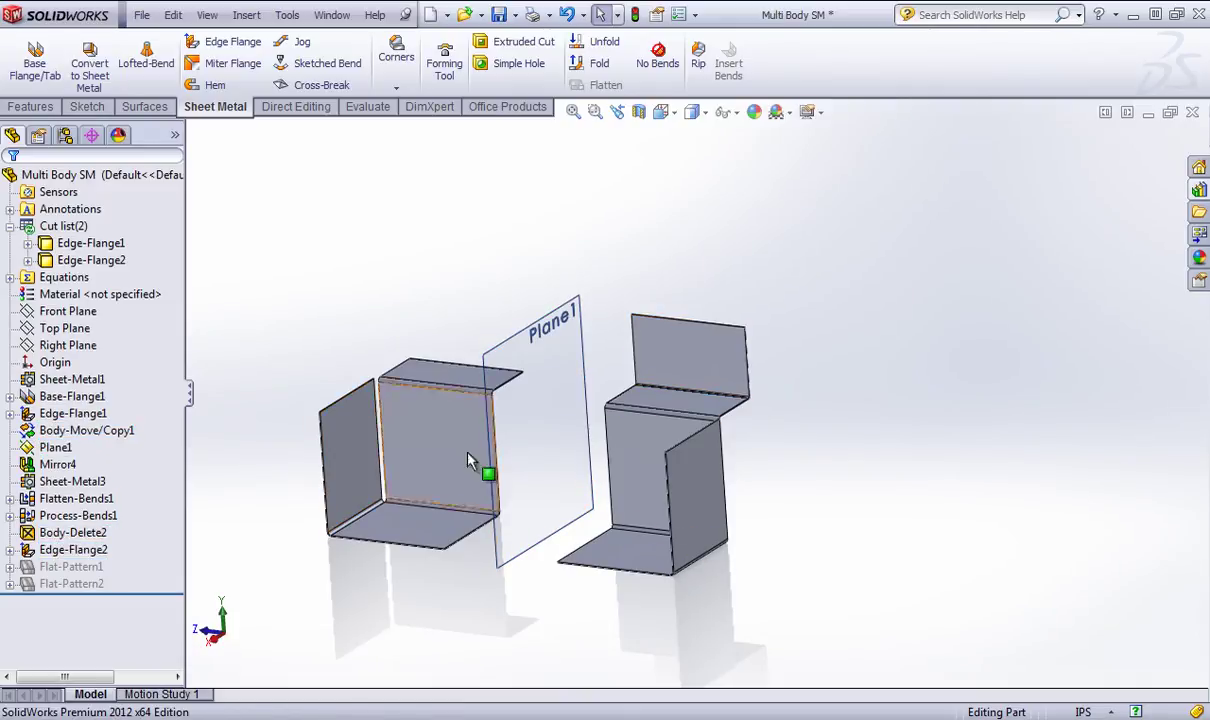